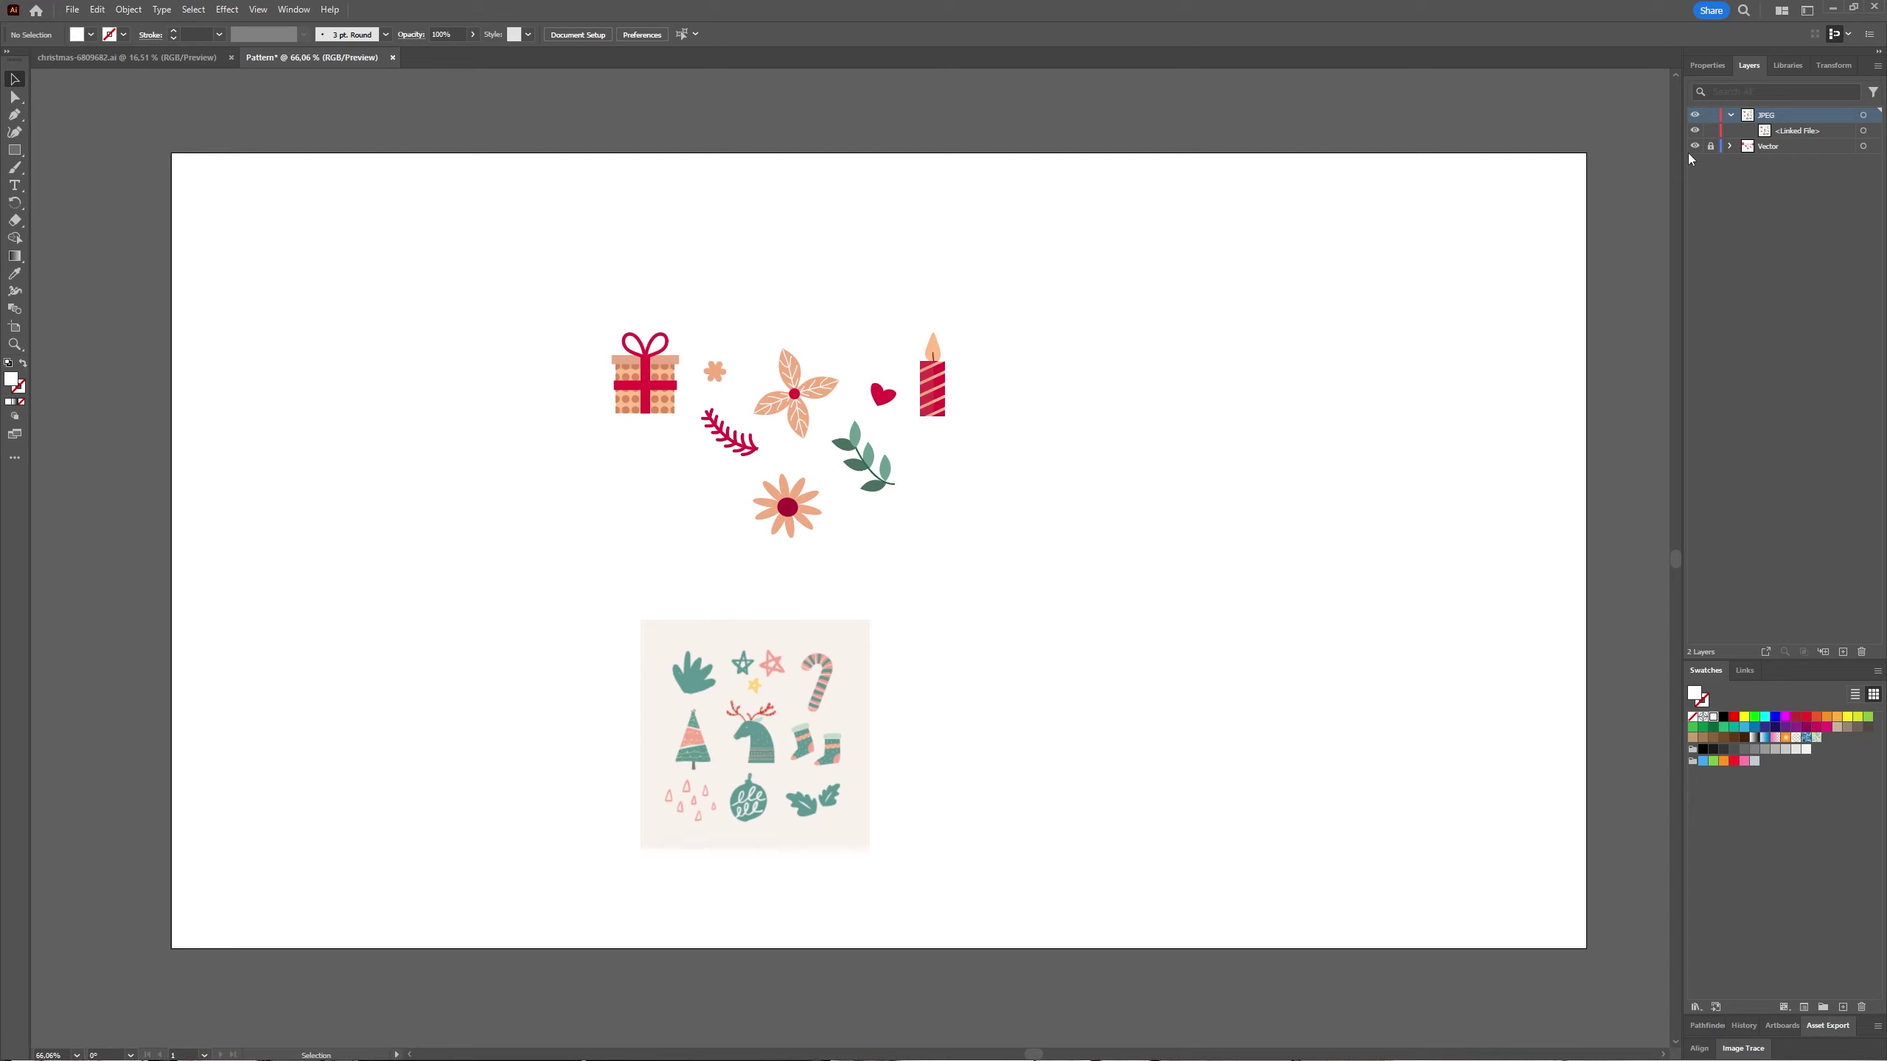
Hide the Vector layer so only the reindeer image shows on the artboard.
click(1695, 147)
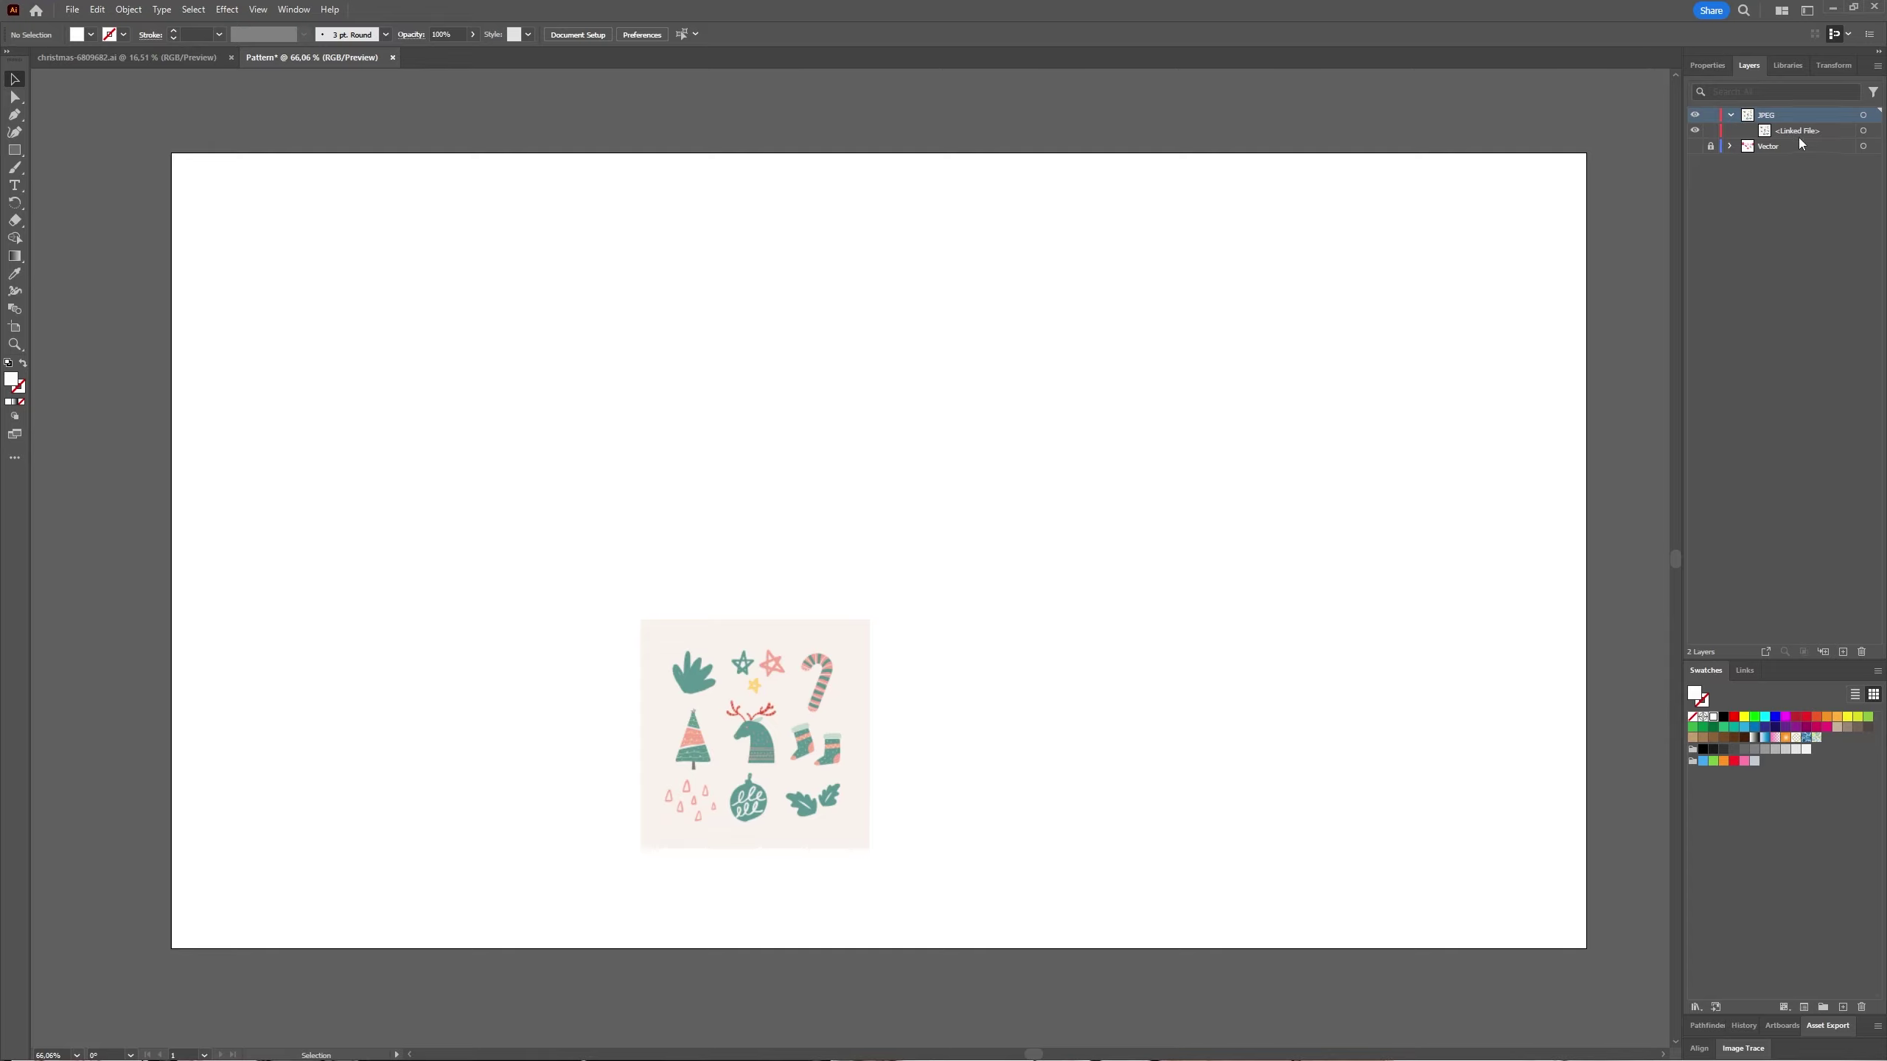
click(791, 738)
key(v)
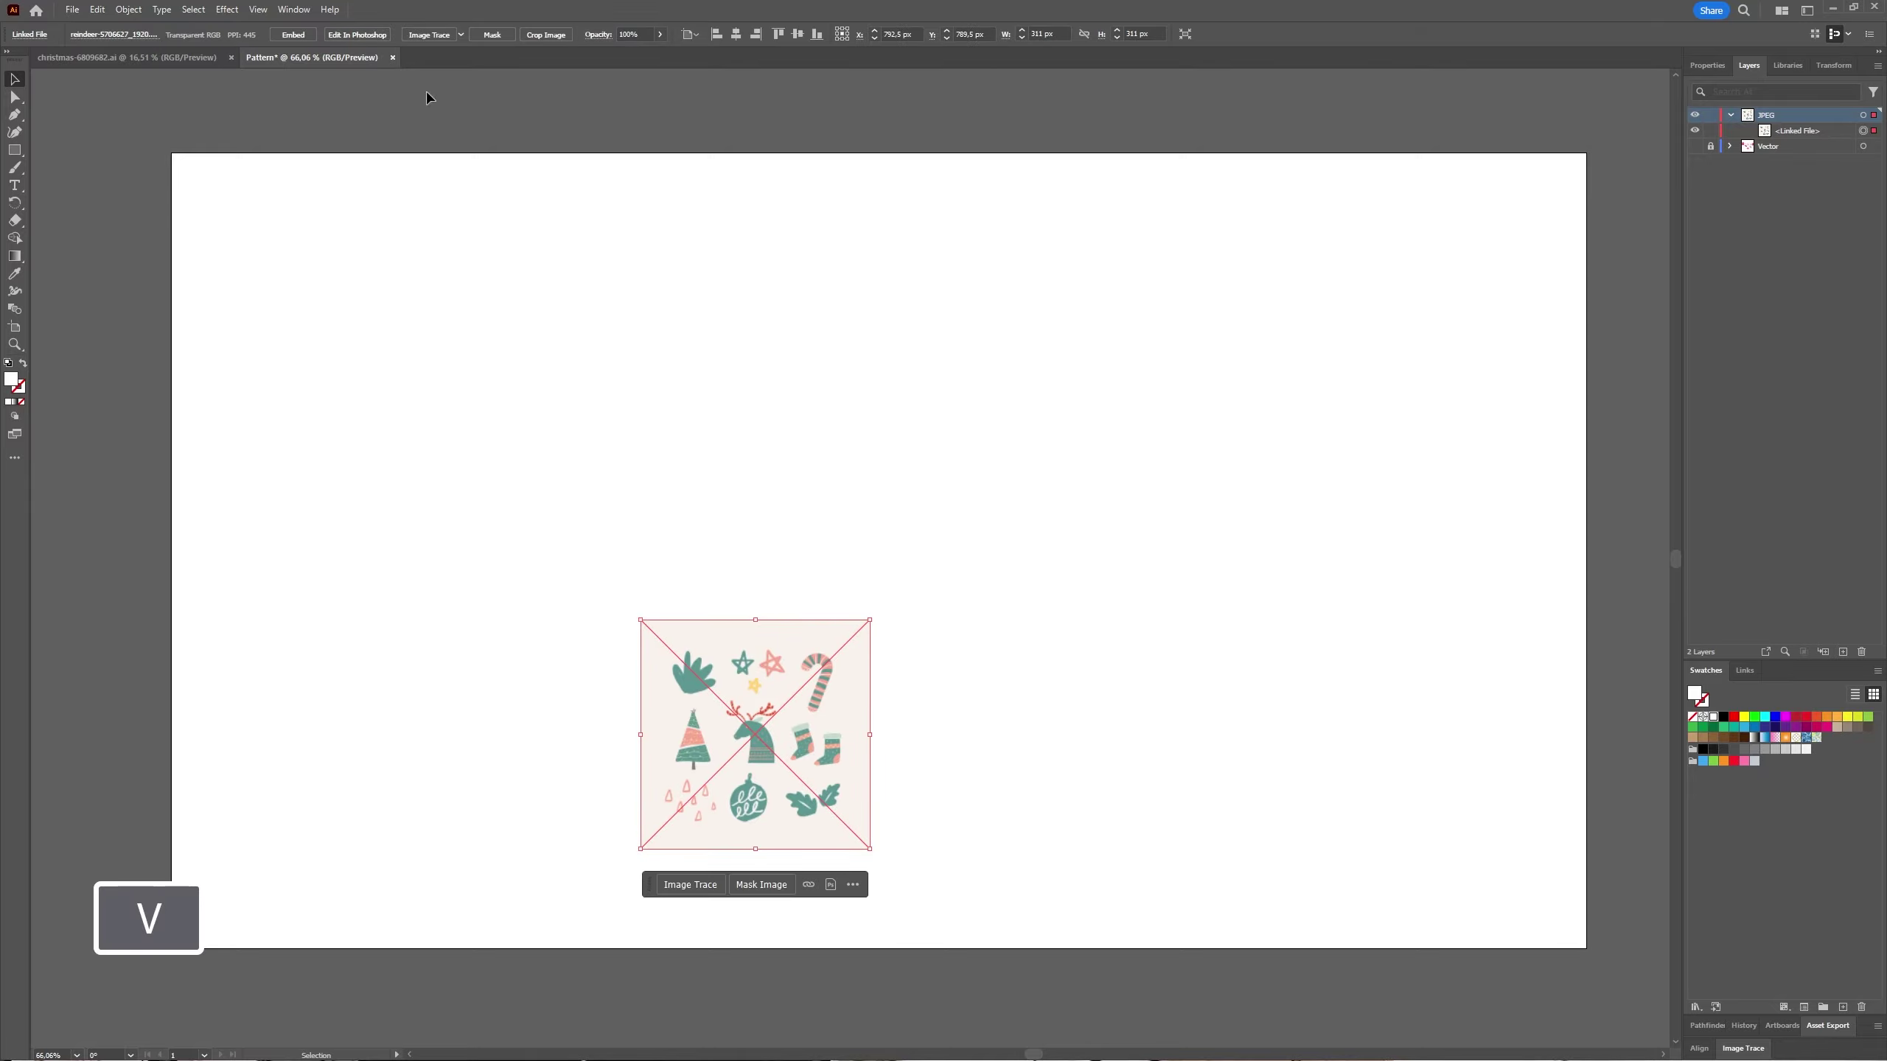
click(127, 9)
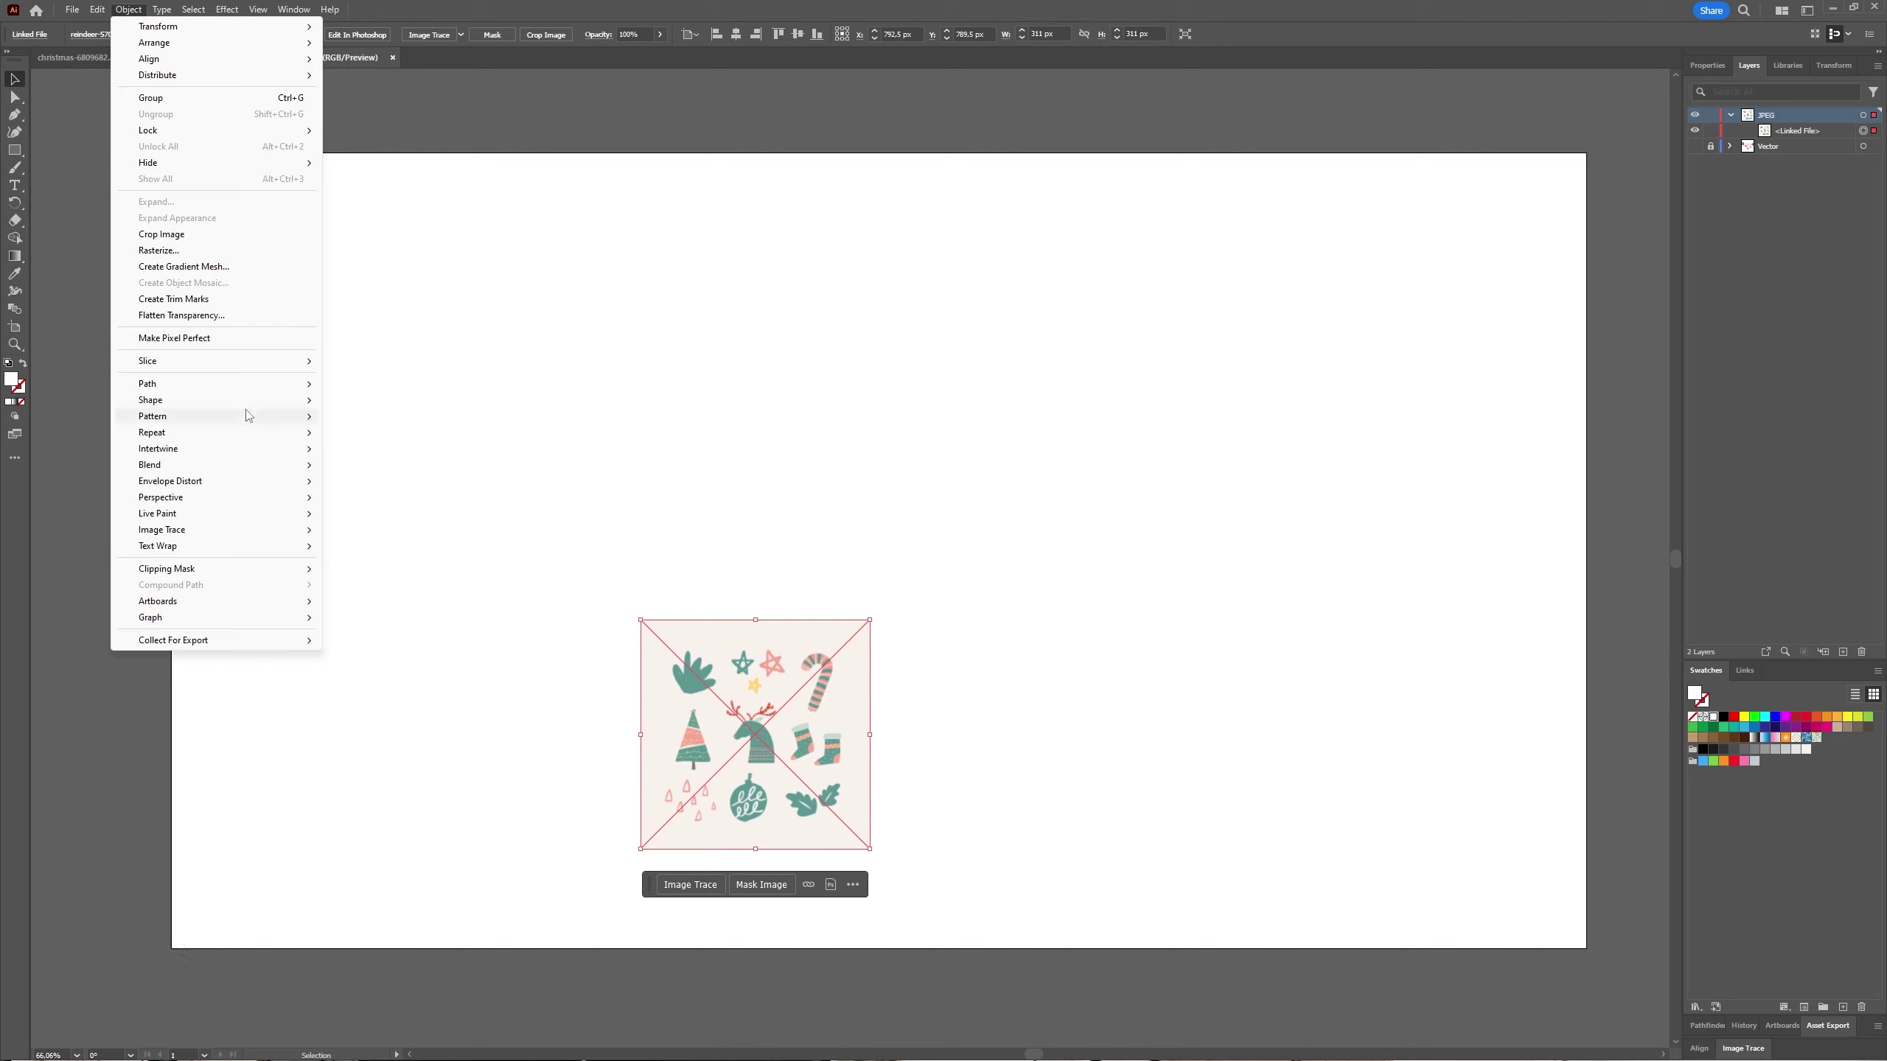
mouse_move(244, 417)
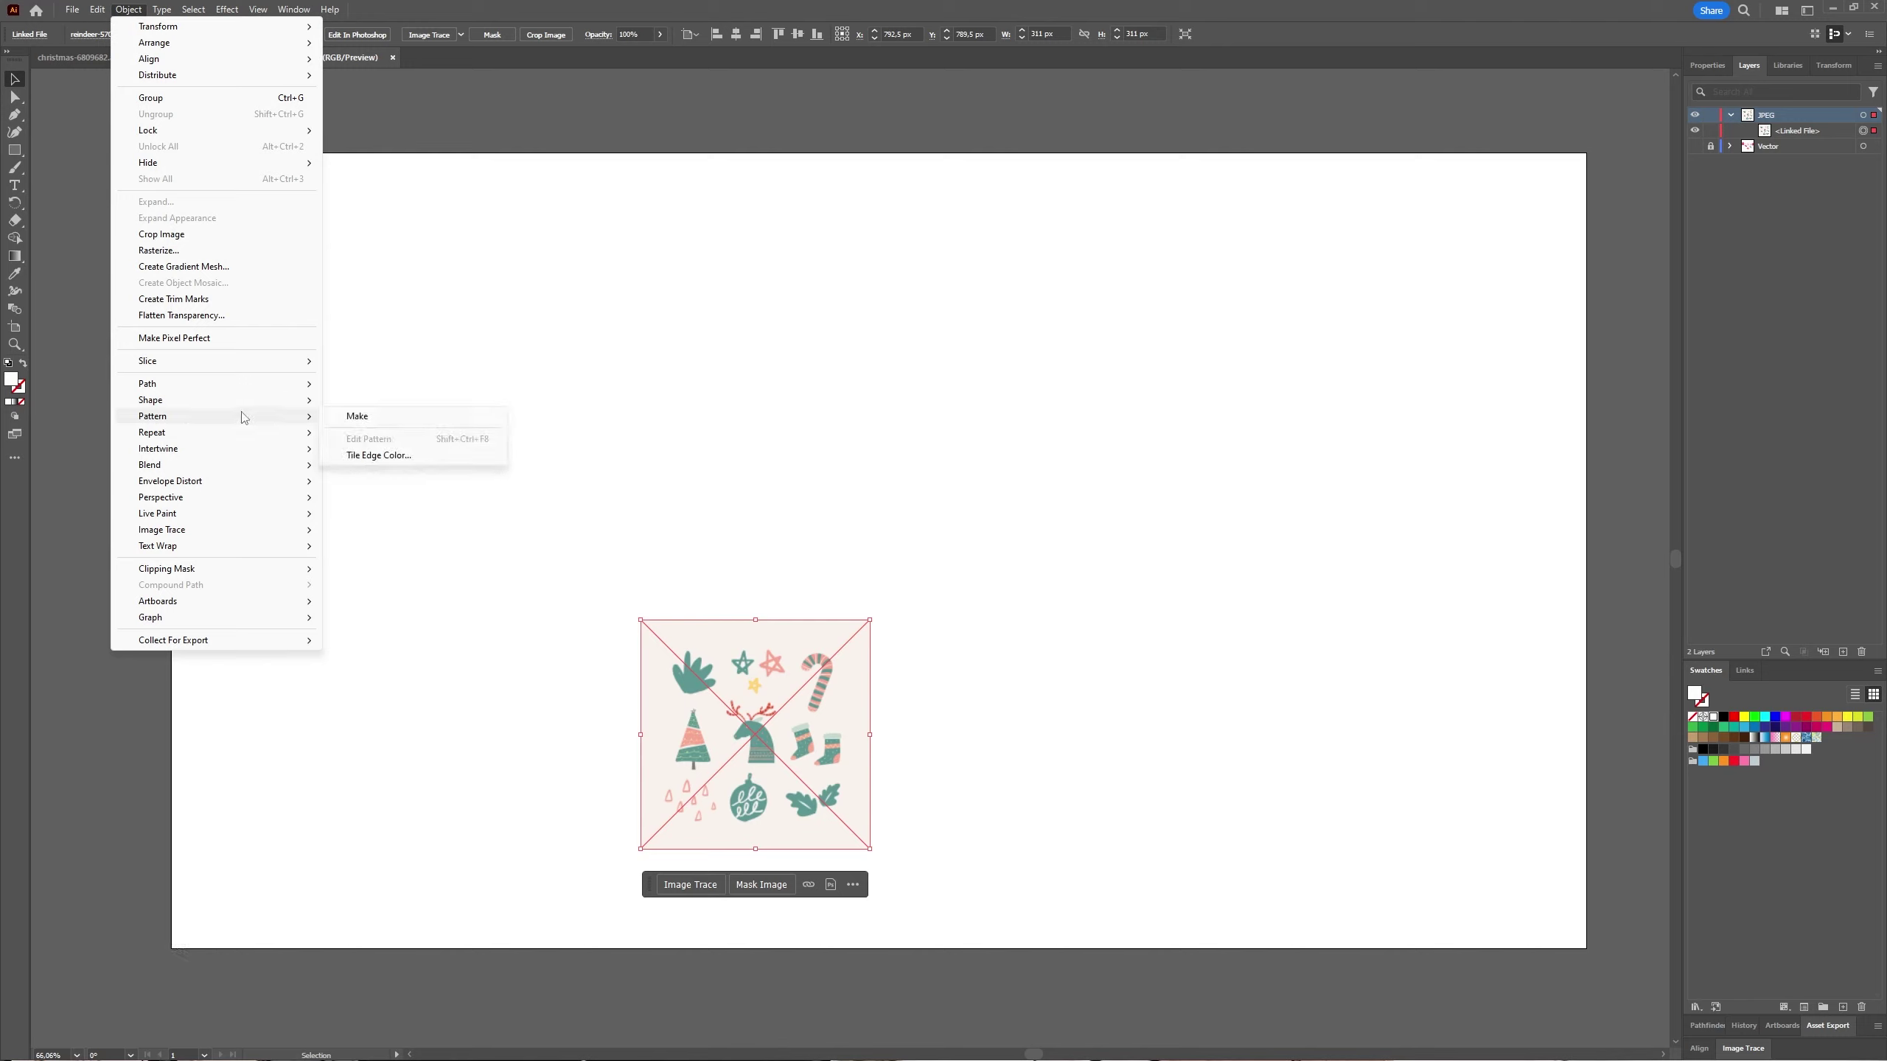
click(357, 416)
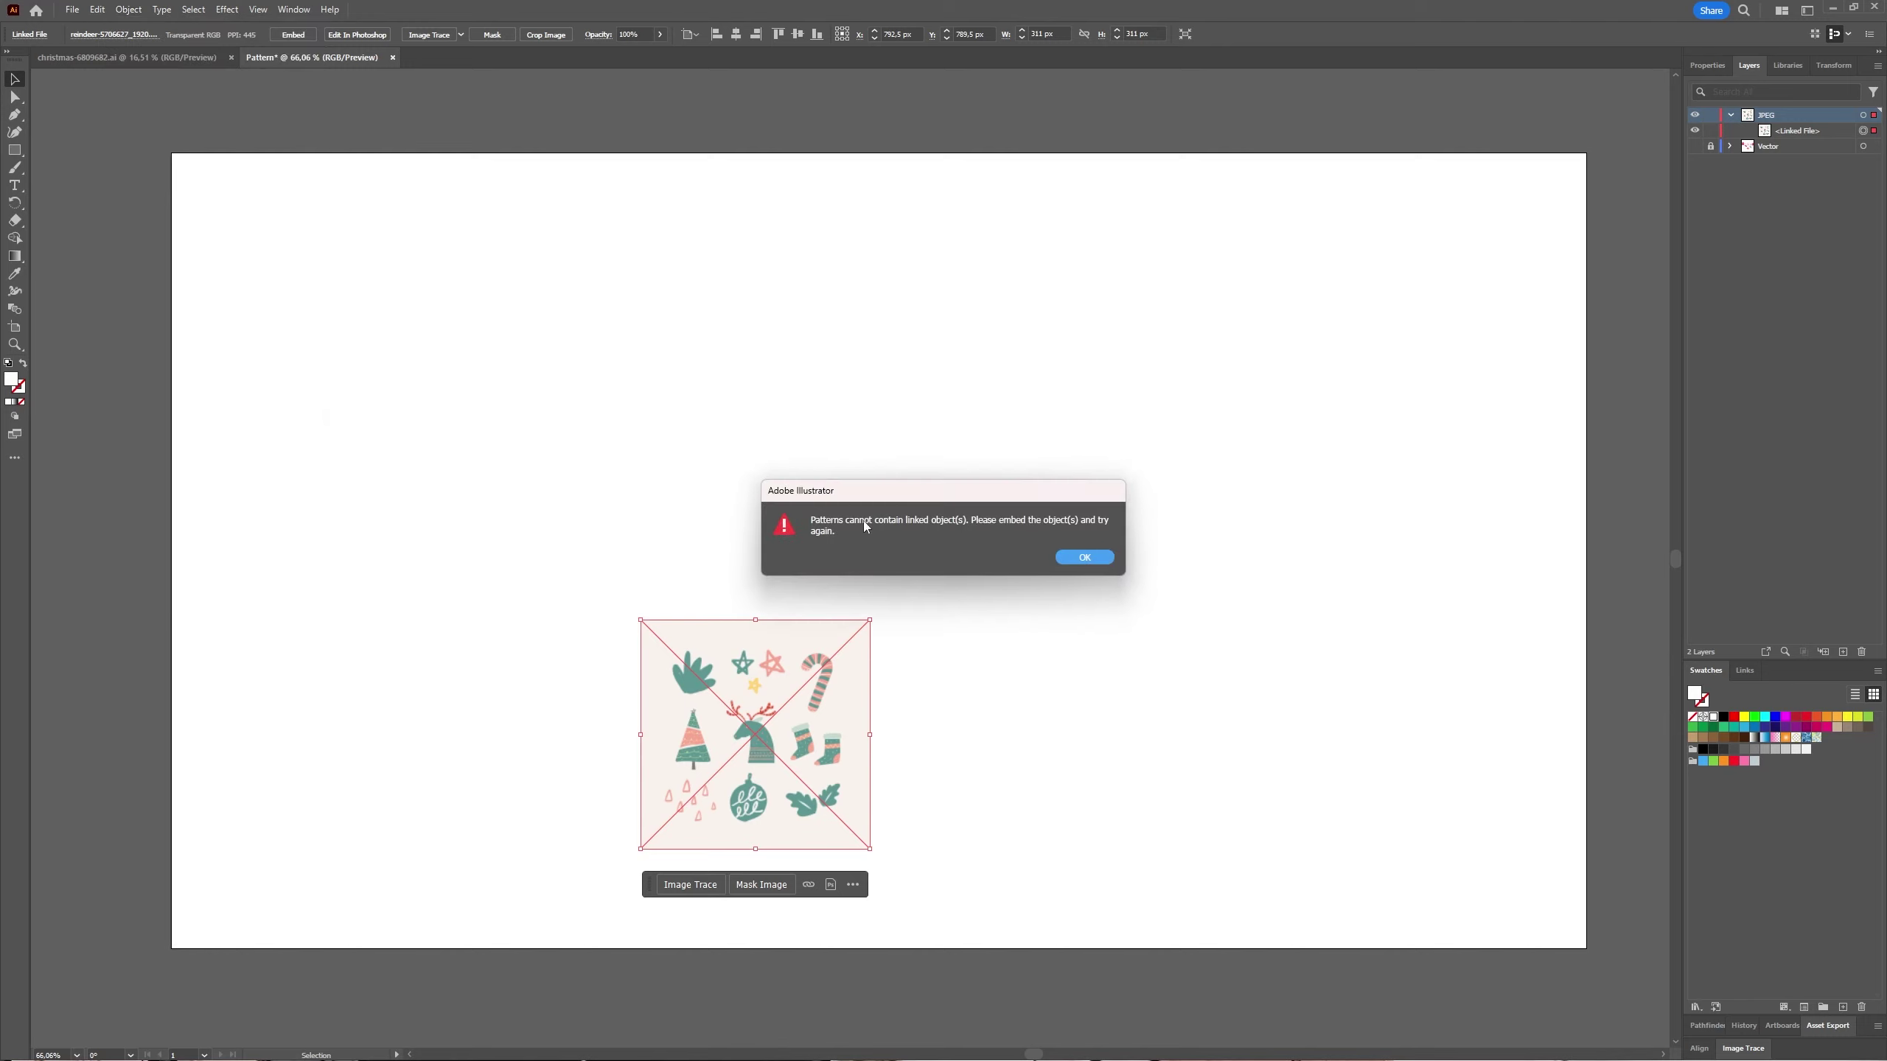
click(1084, 557)
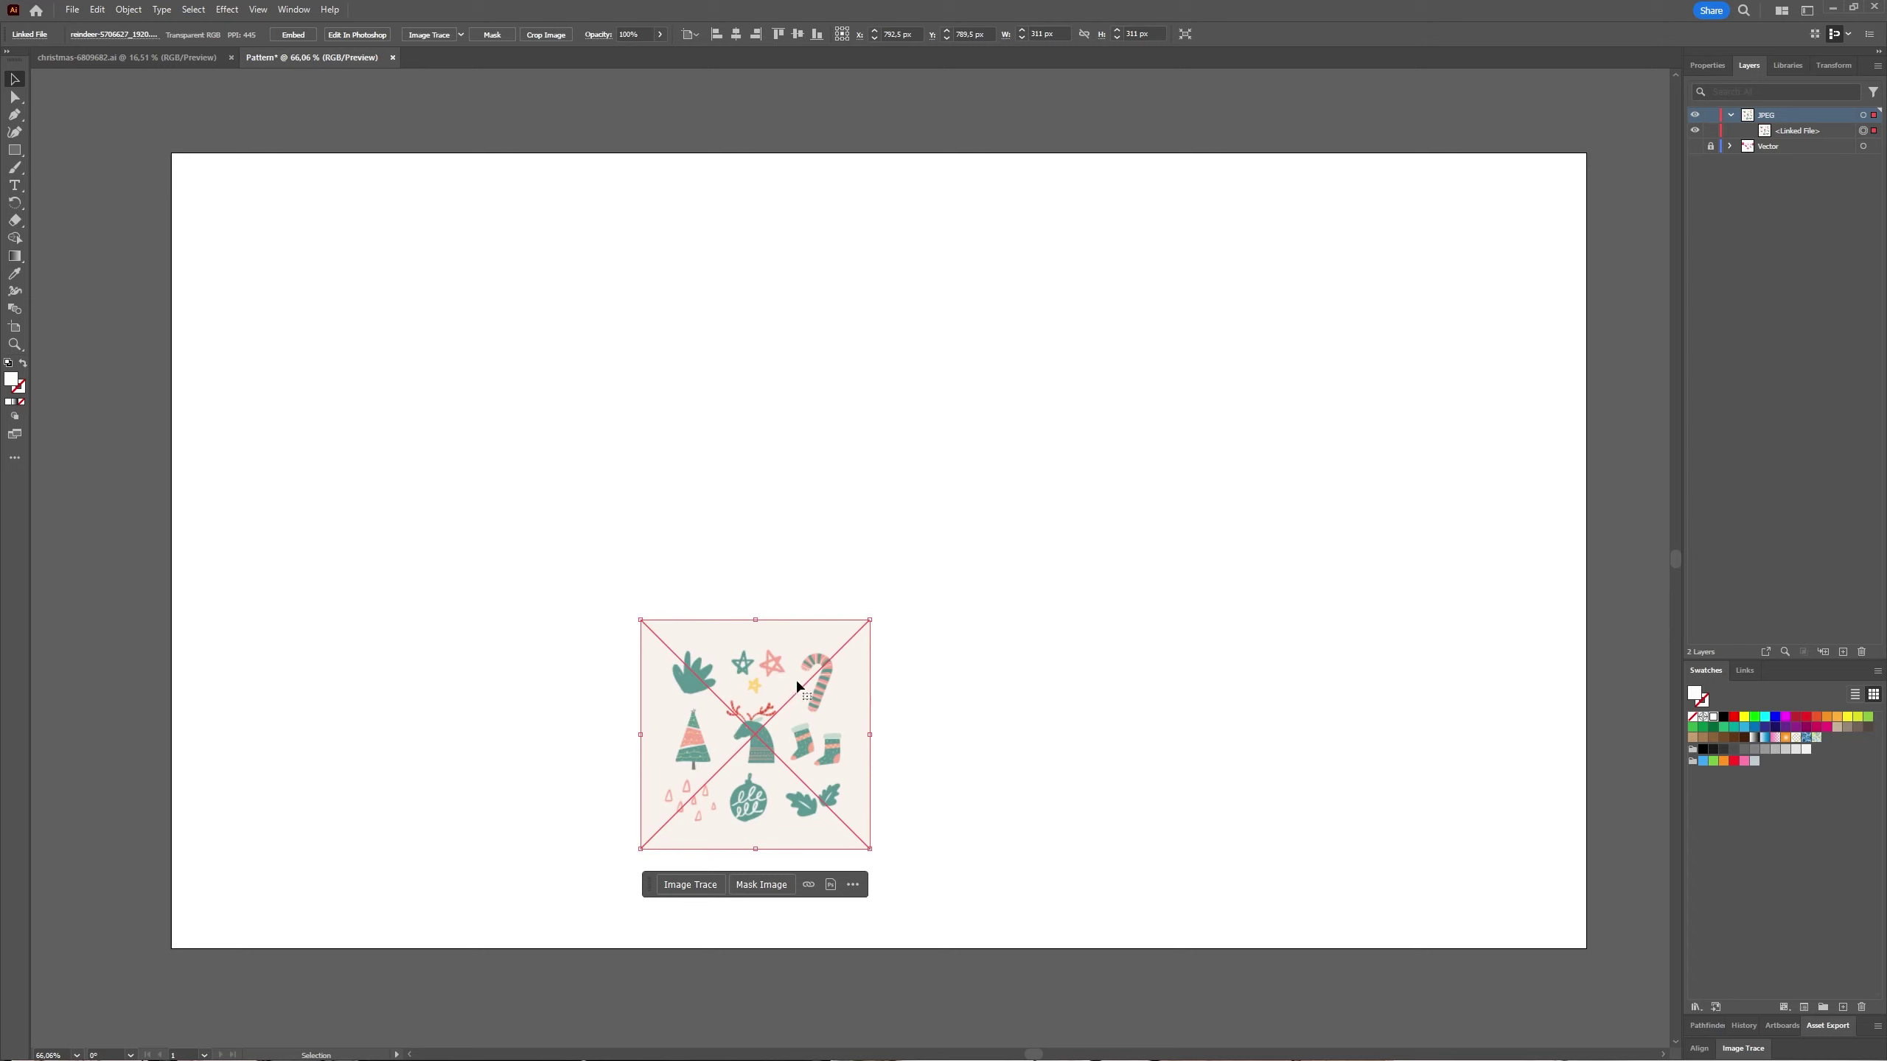
Embed the linked reindeer image using Embed Image(s) in the Links panel menu.
click(1746, 672)
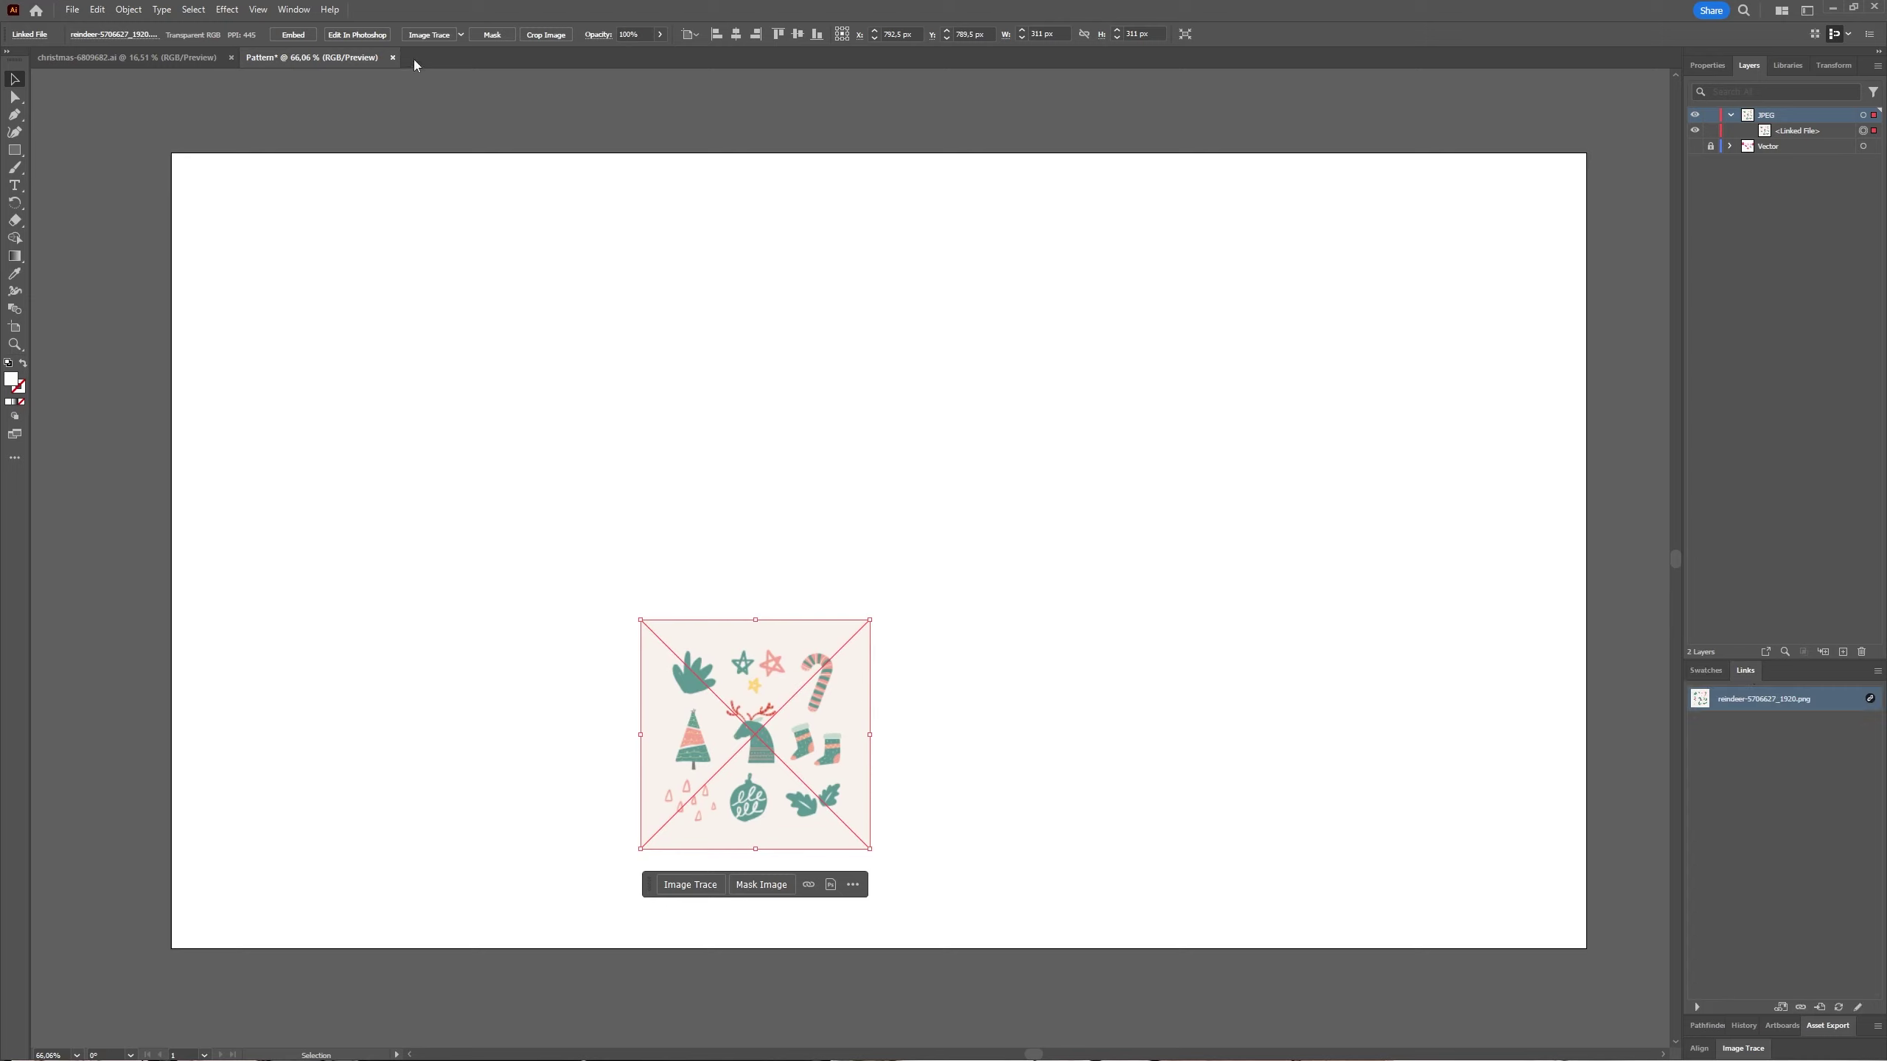
click(282, 12)
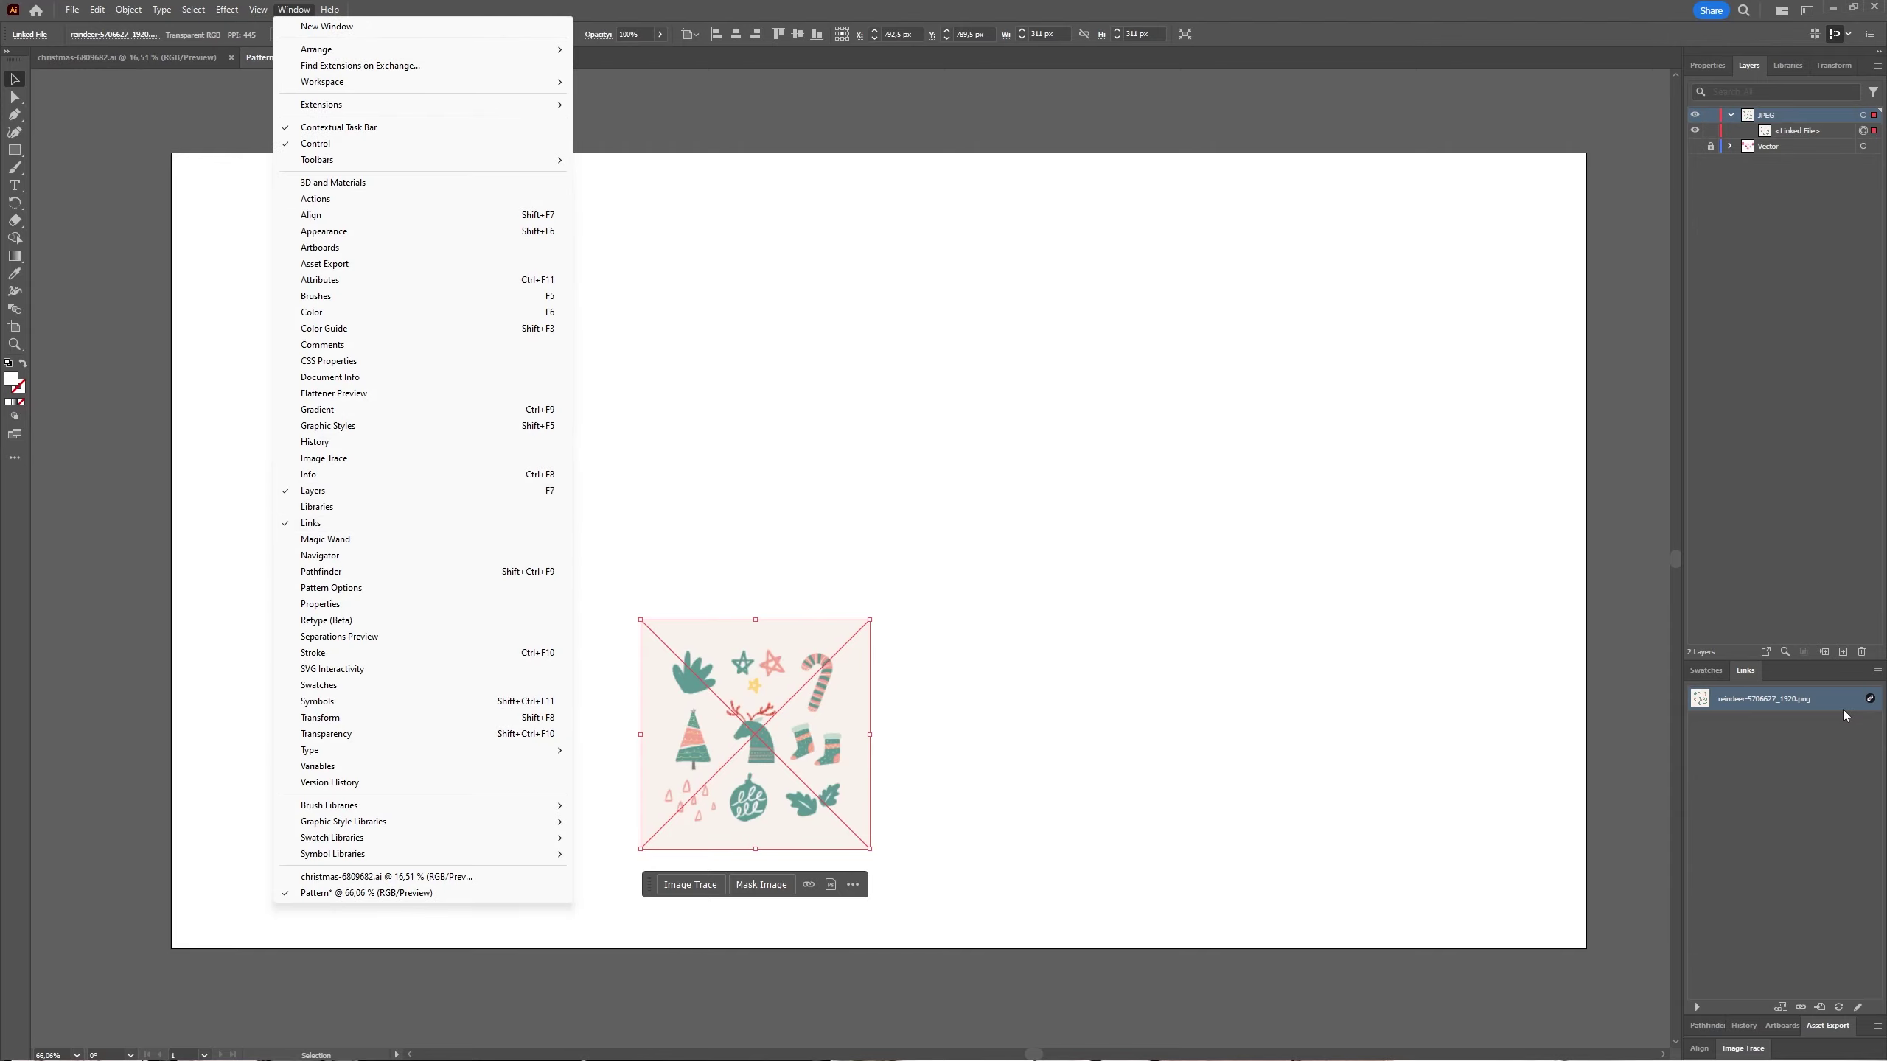
click(1803, 702)
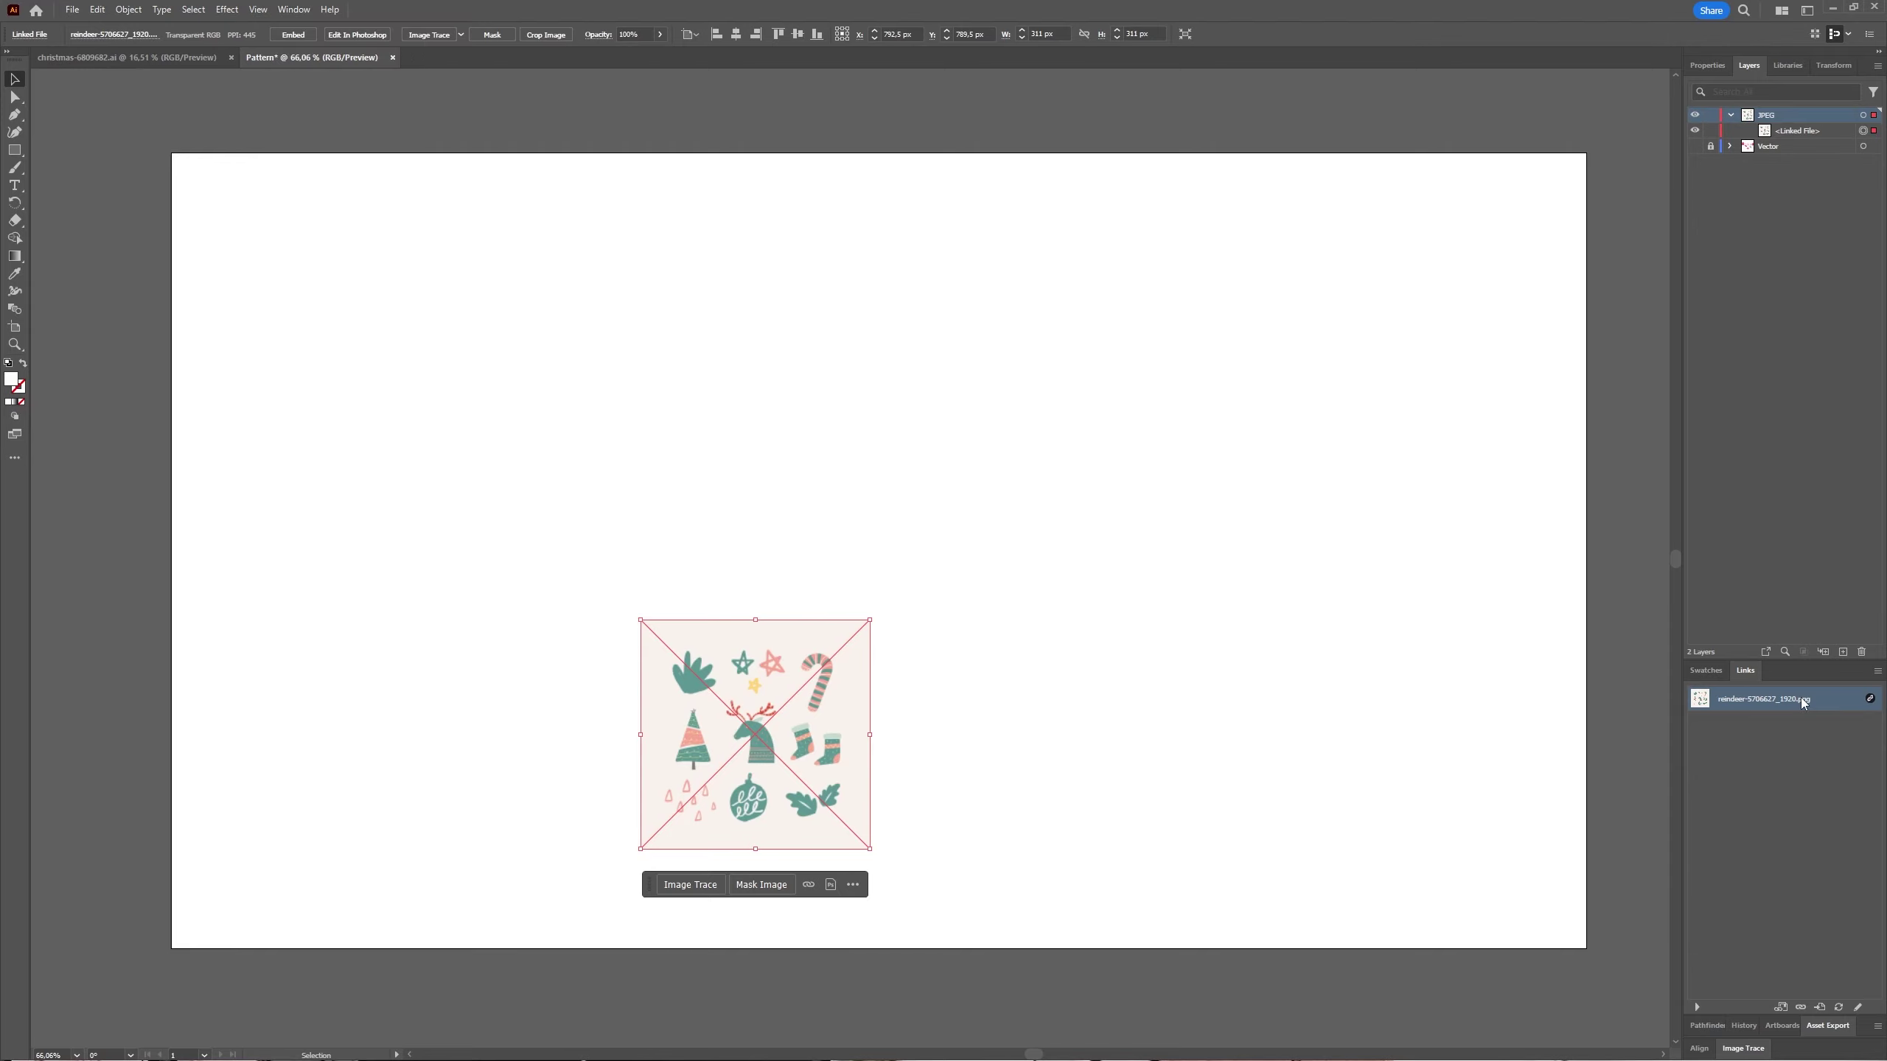
click(1876, 673)
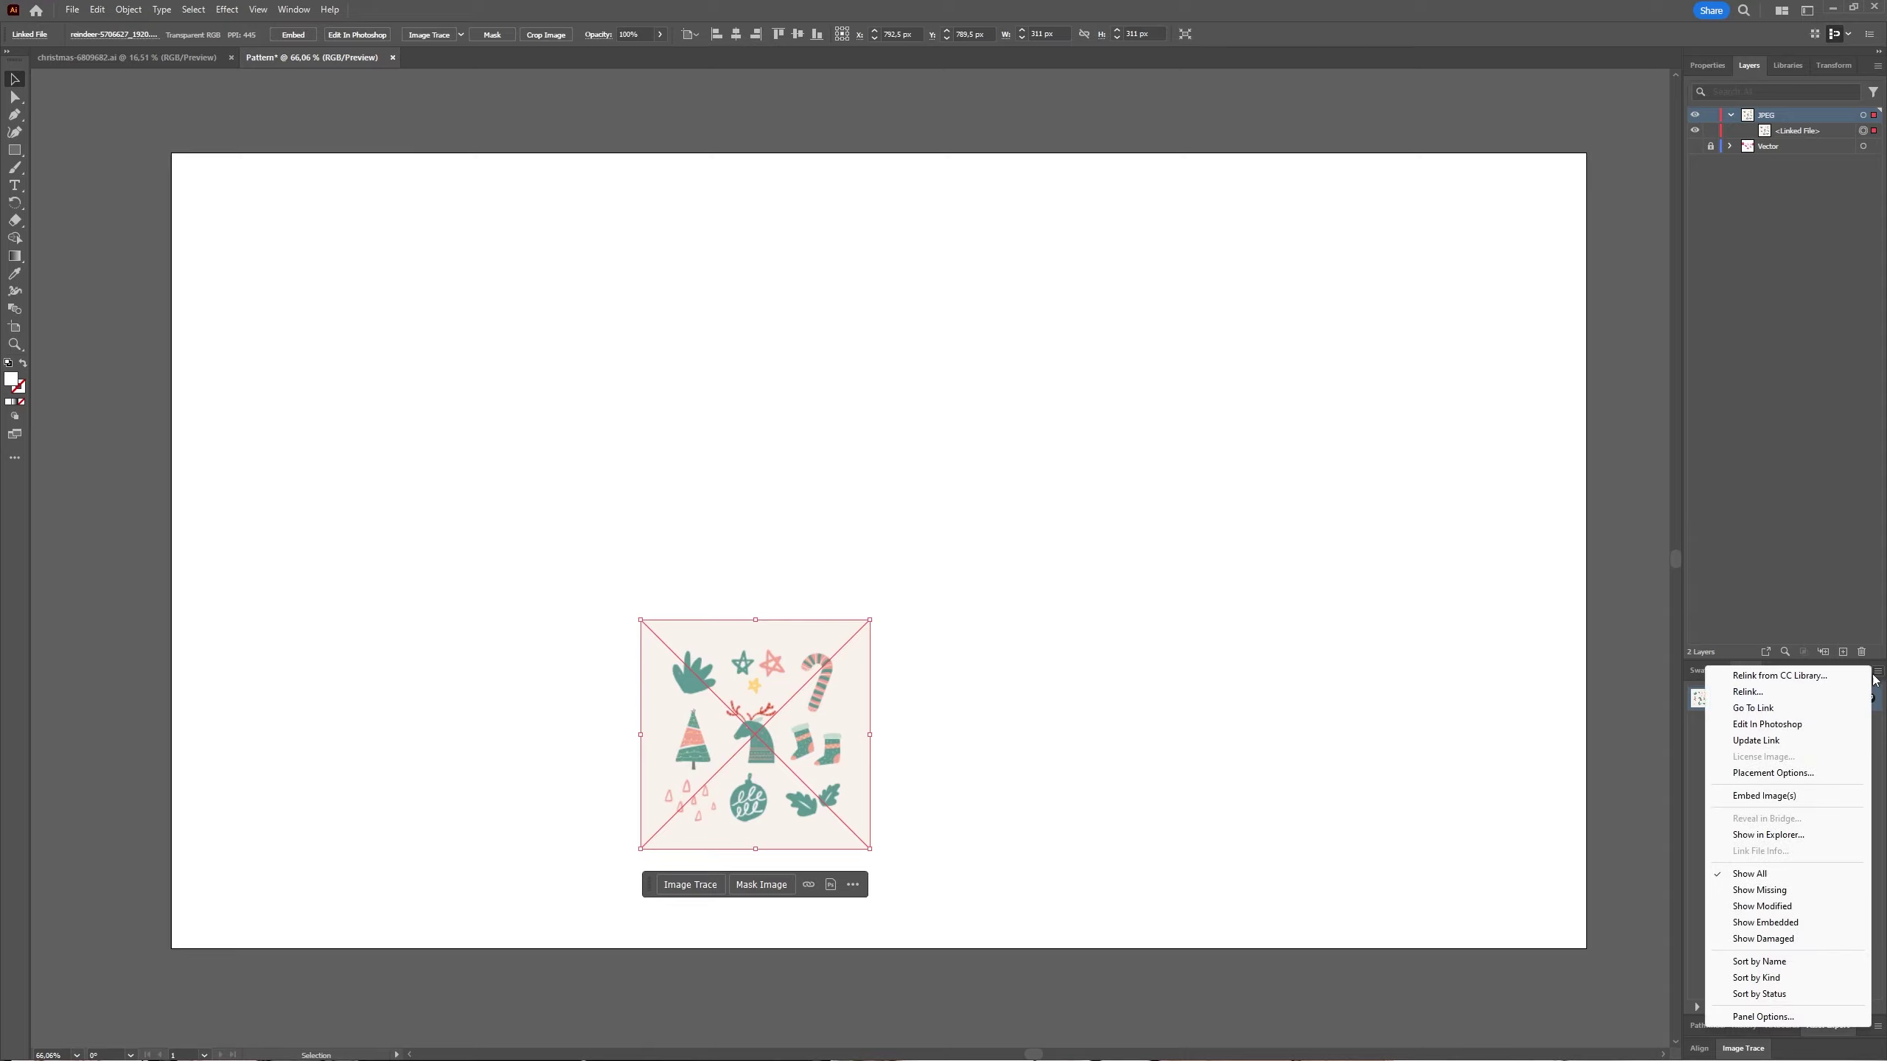
click(1805, 796)
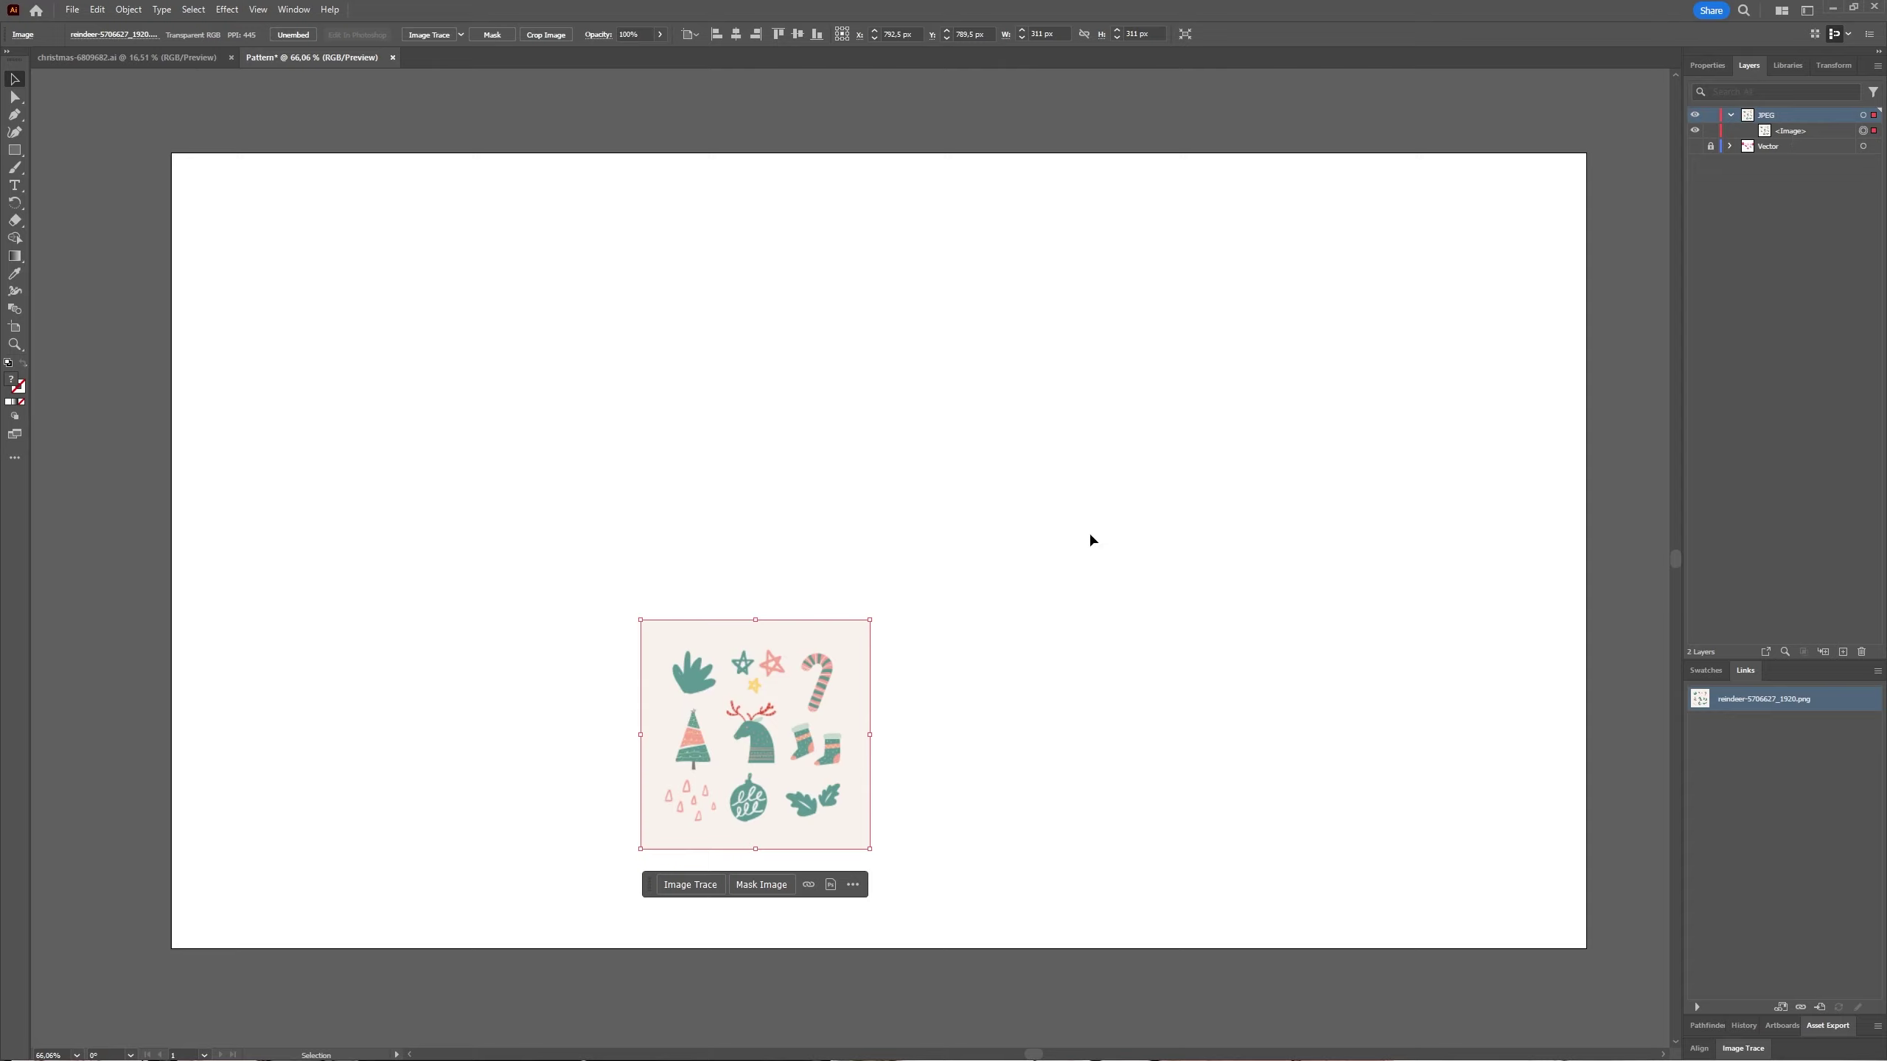
Drag the reindeer image toward the artboard centre and make a pattern from it via Object > Pattern > Make.
drag(837, 757, 913, 565)
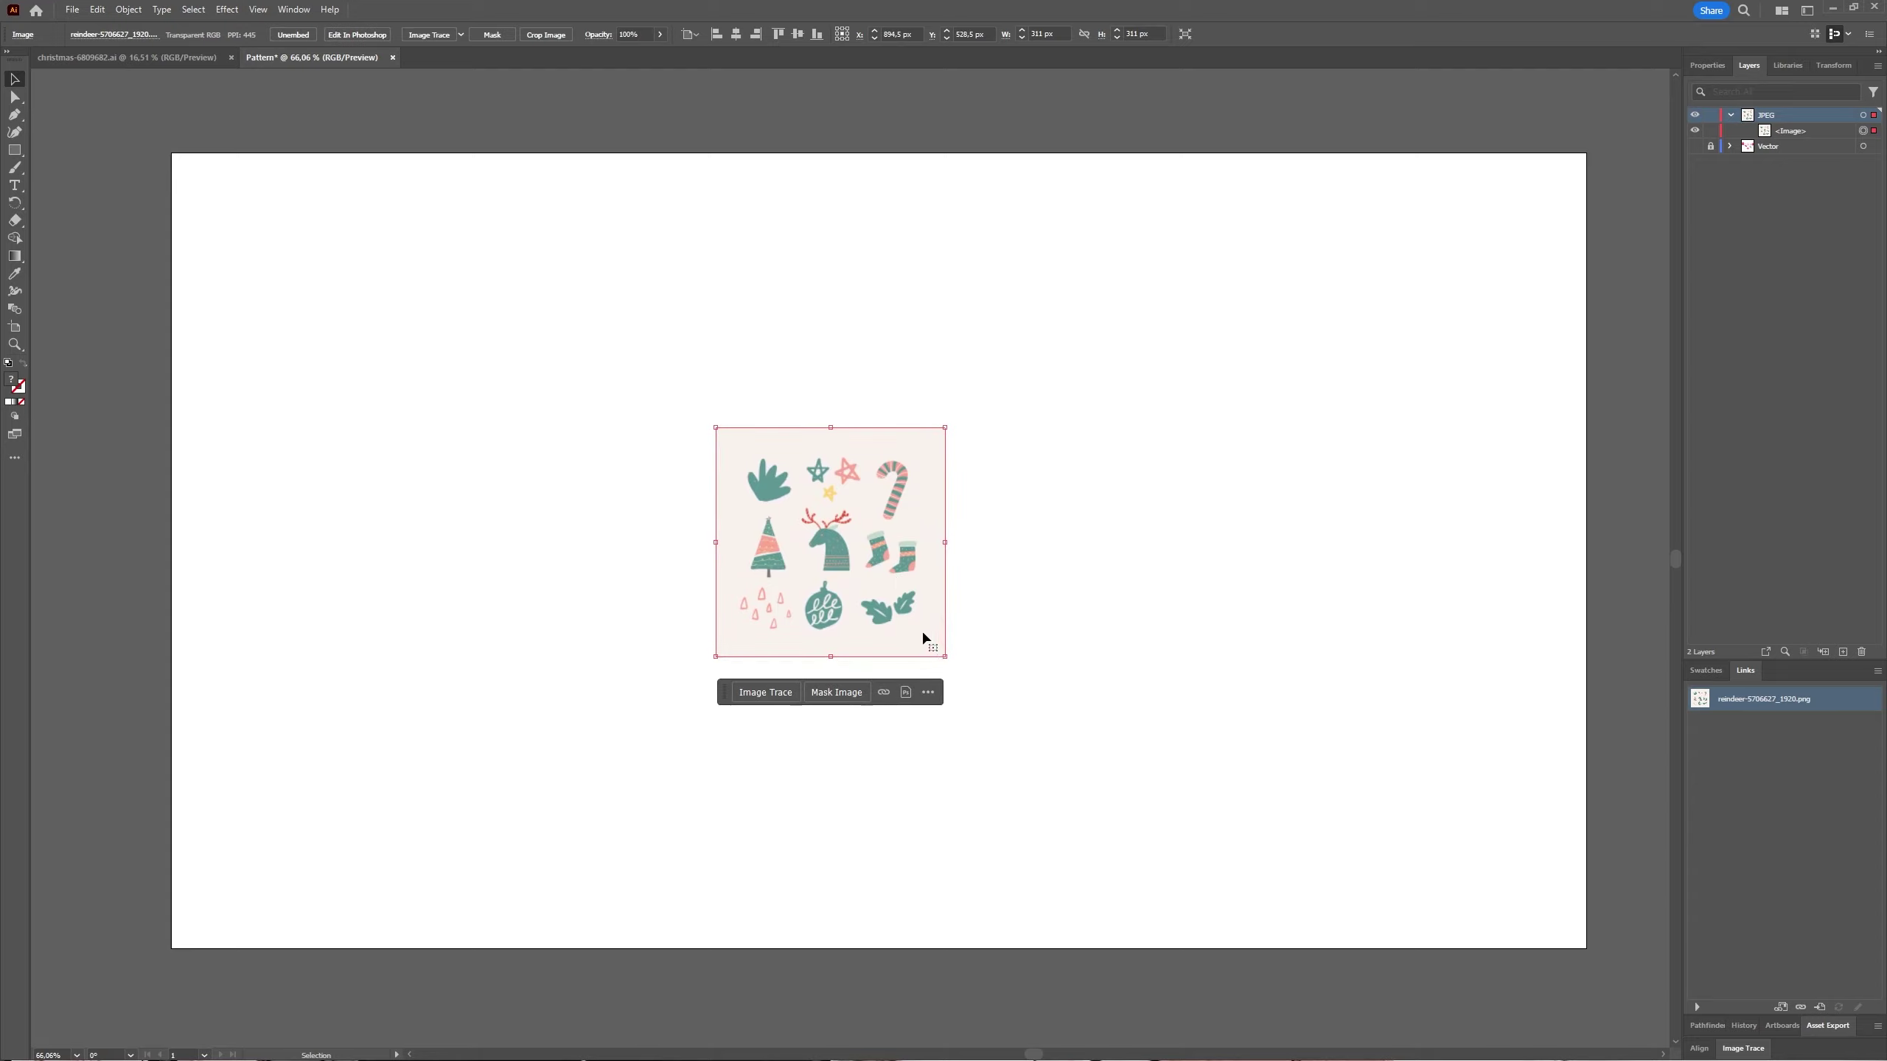
click(135, 11)
mouse_move(223, 417)
click(357, 415)
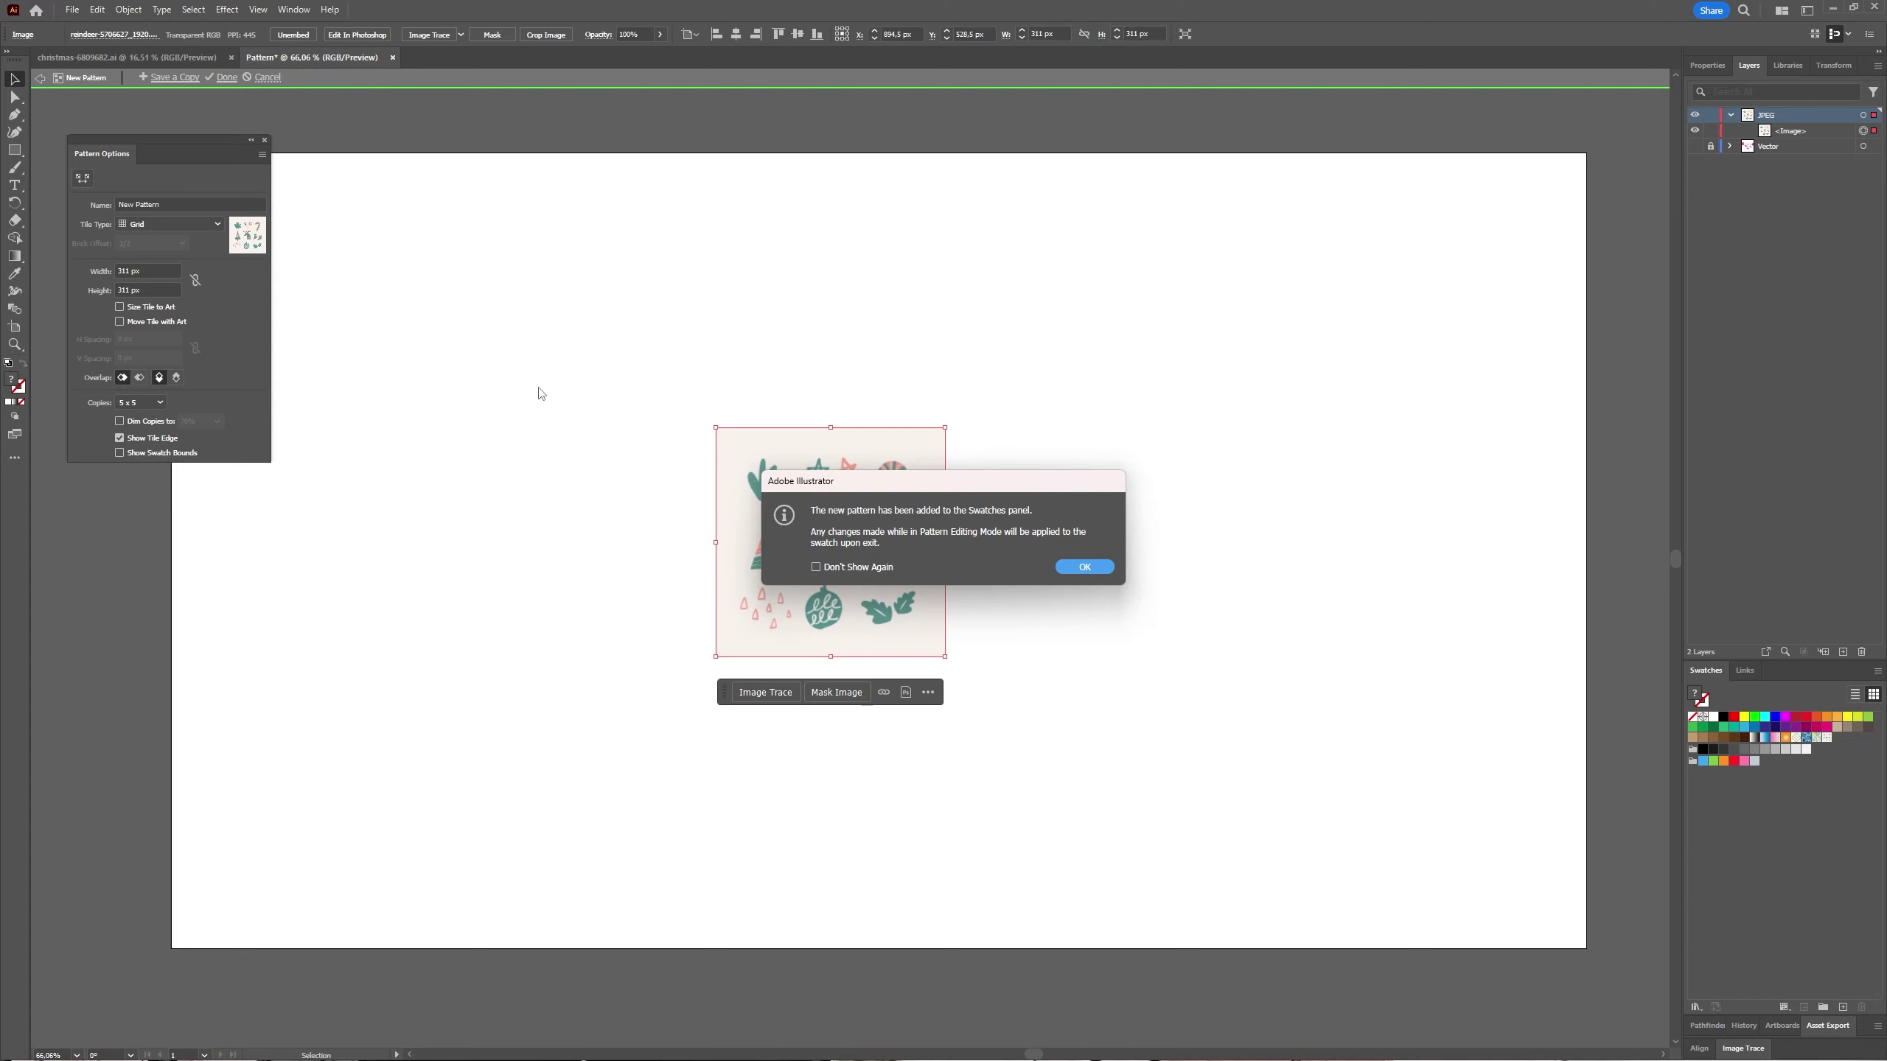
Dismiss the new-swatch notice and rename the pattern from 'New Pattern' to 'Reindeer'.
click(1090, 568)
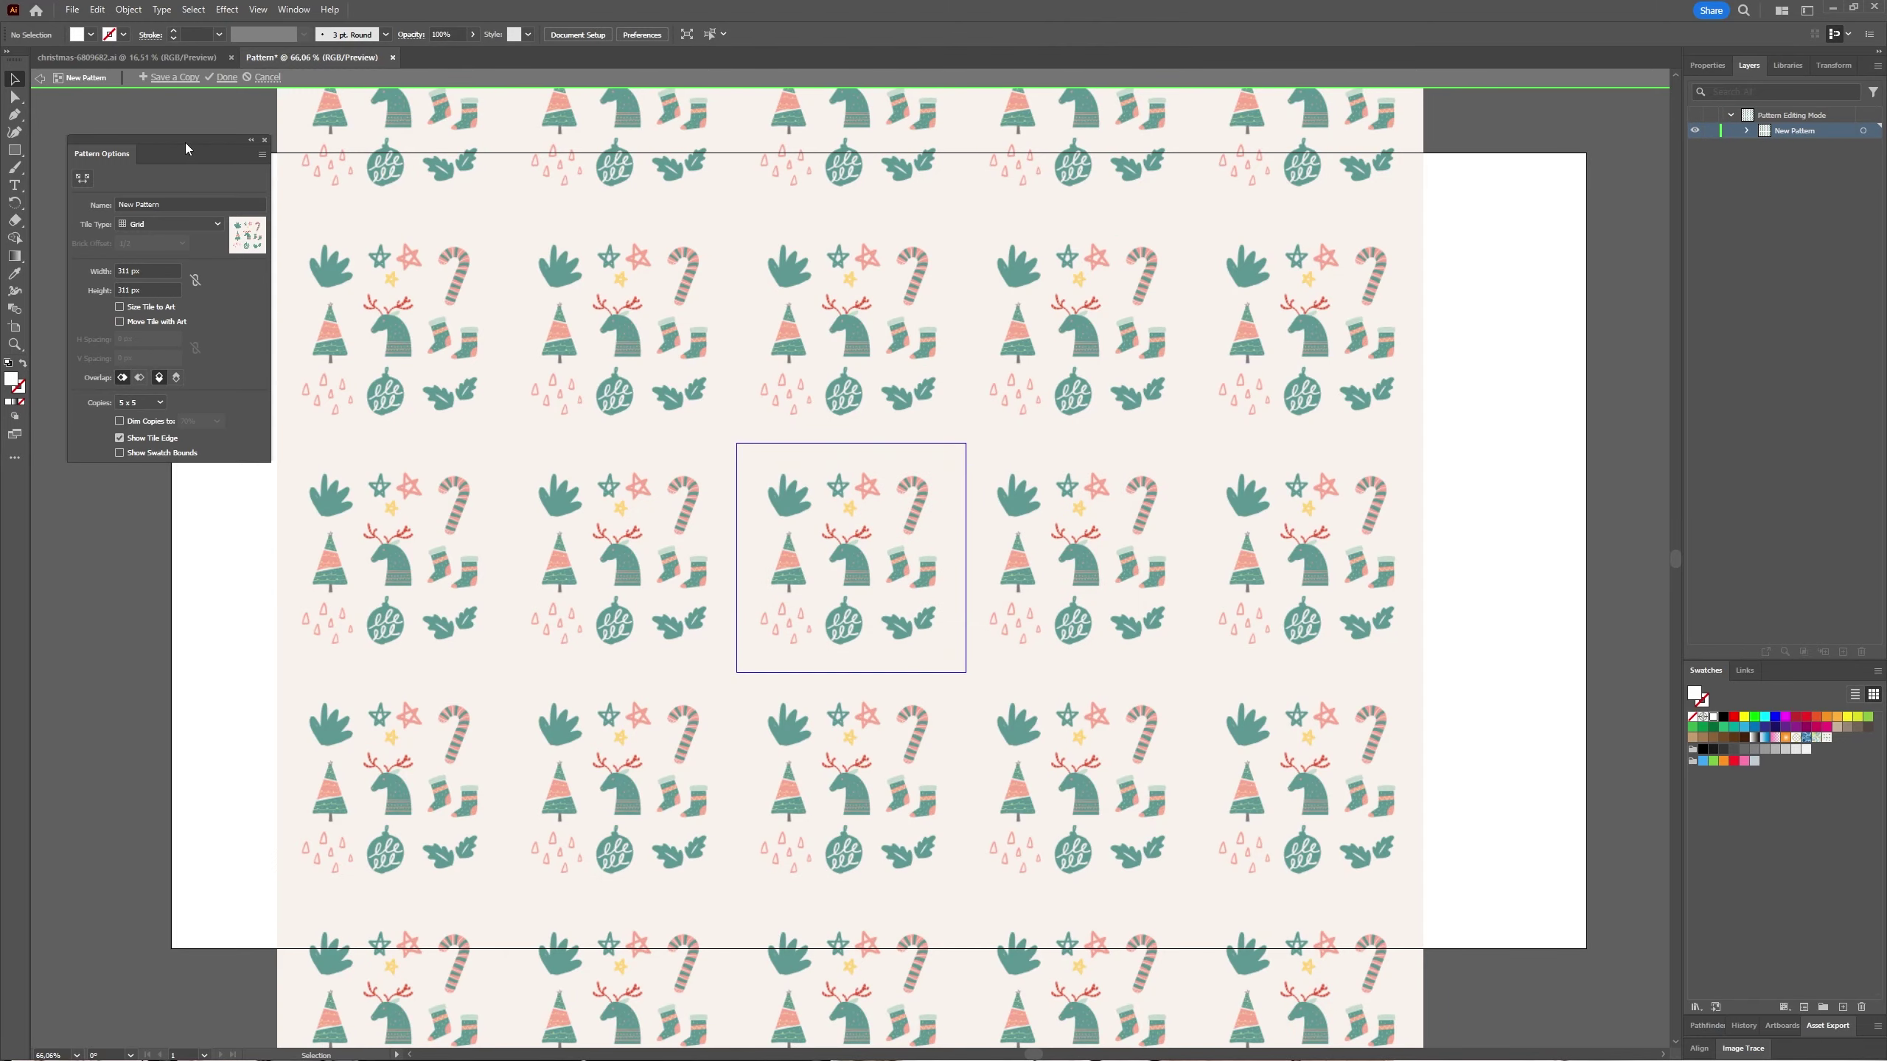
drag(186, 142, 1556, 296)
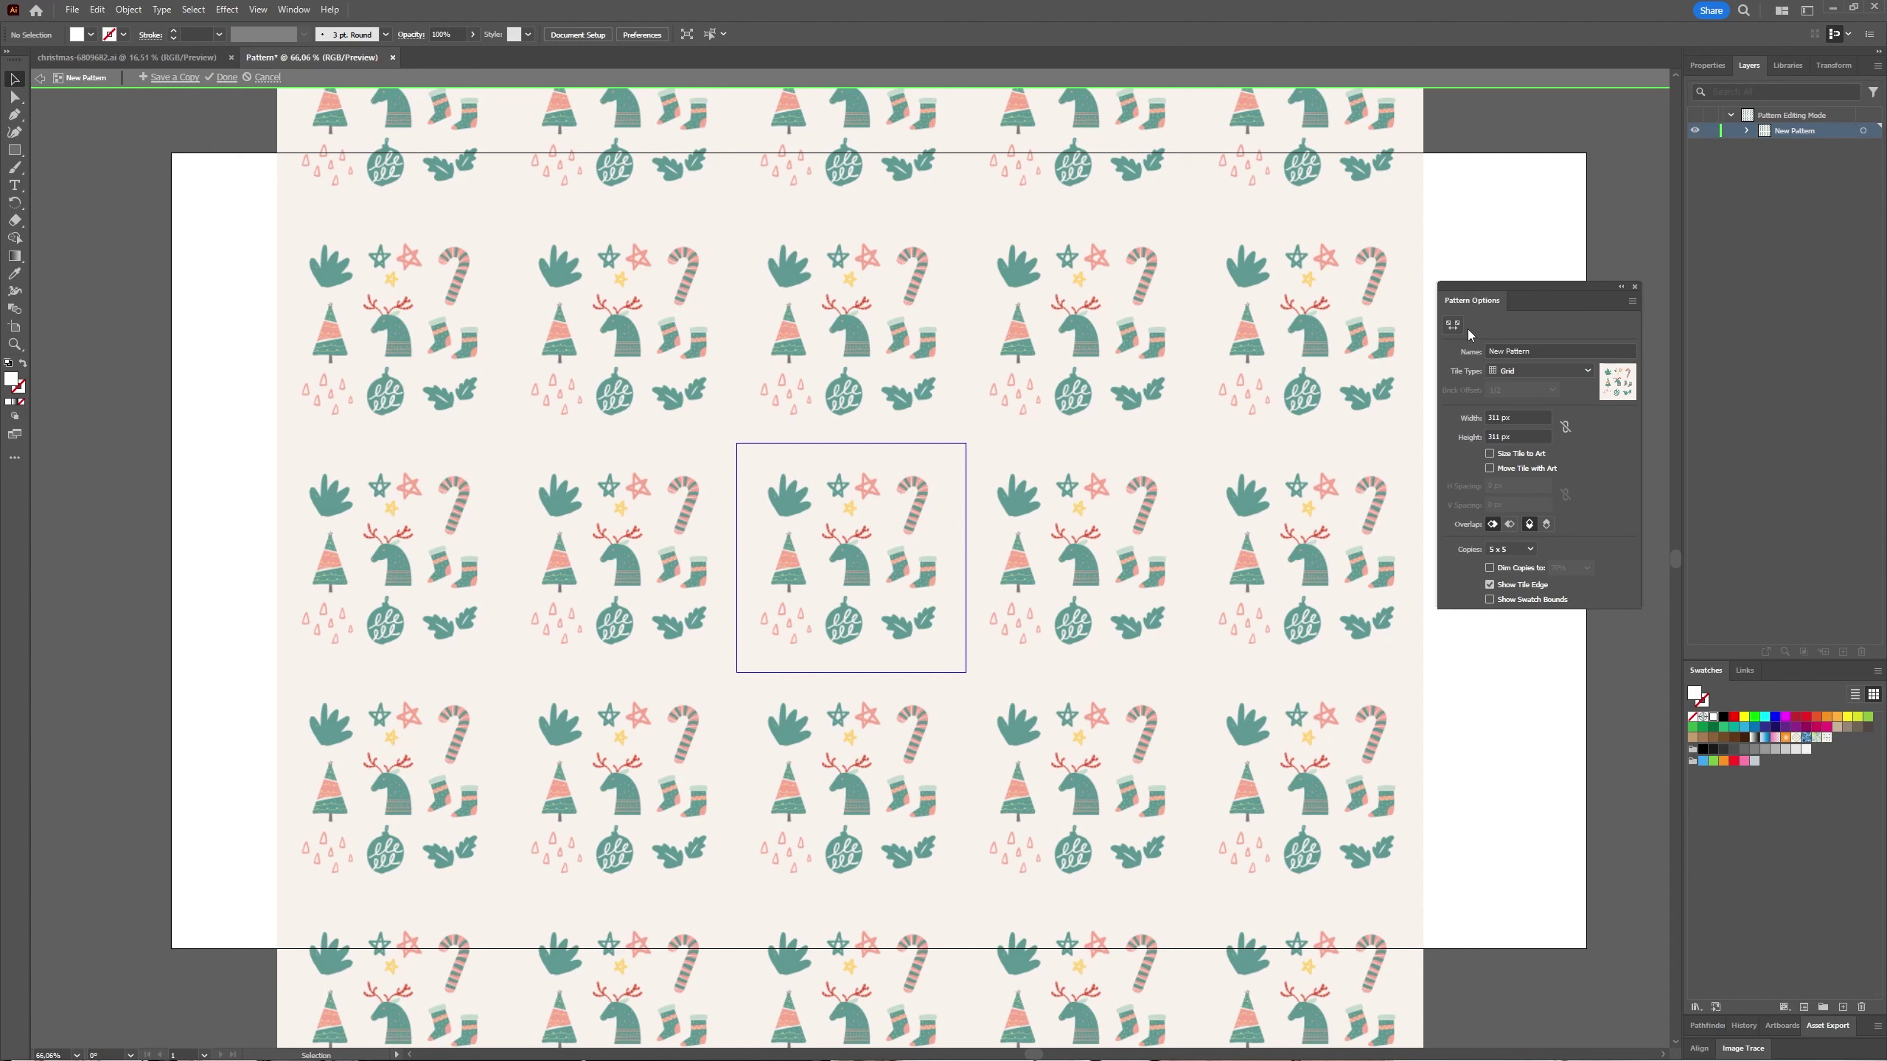
click(1528, 351)
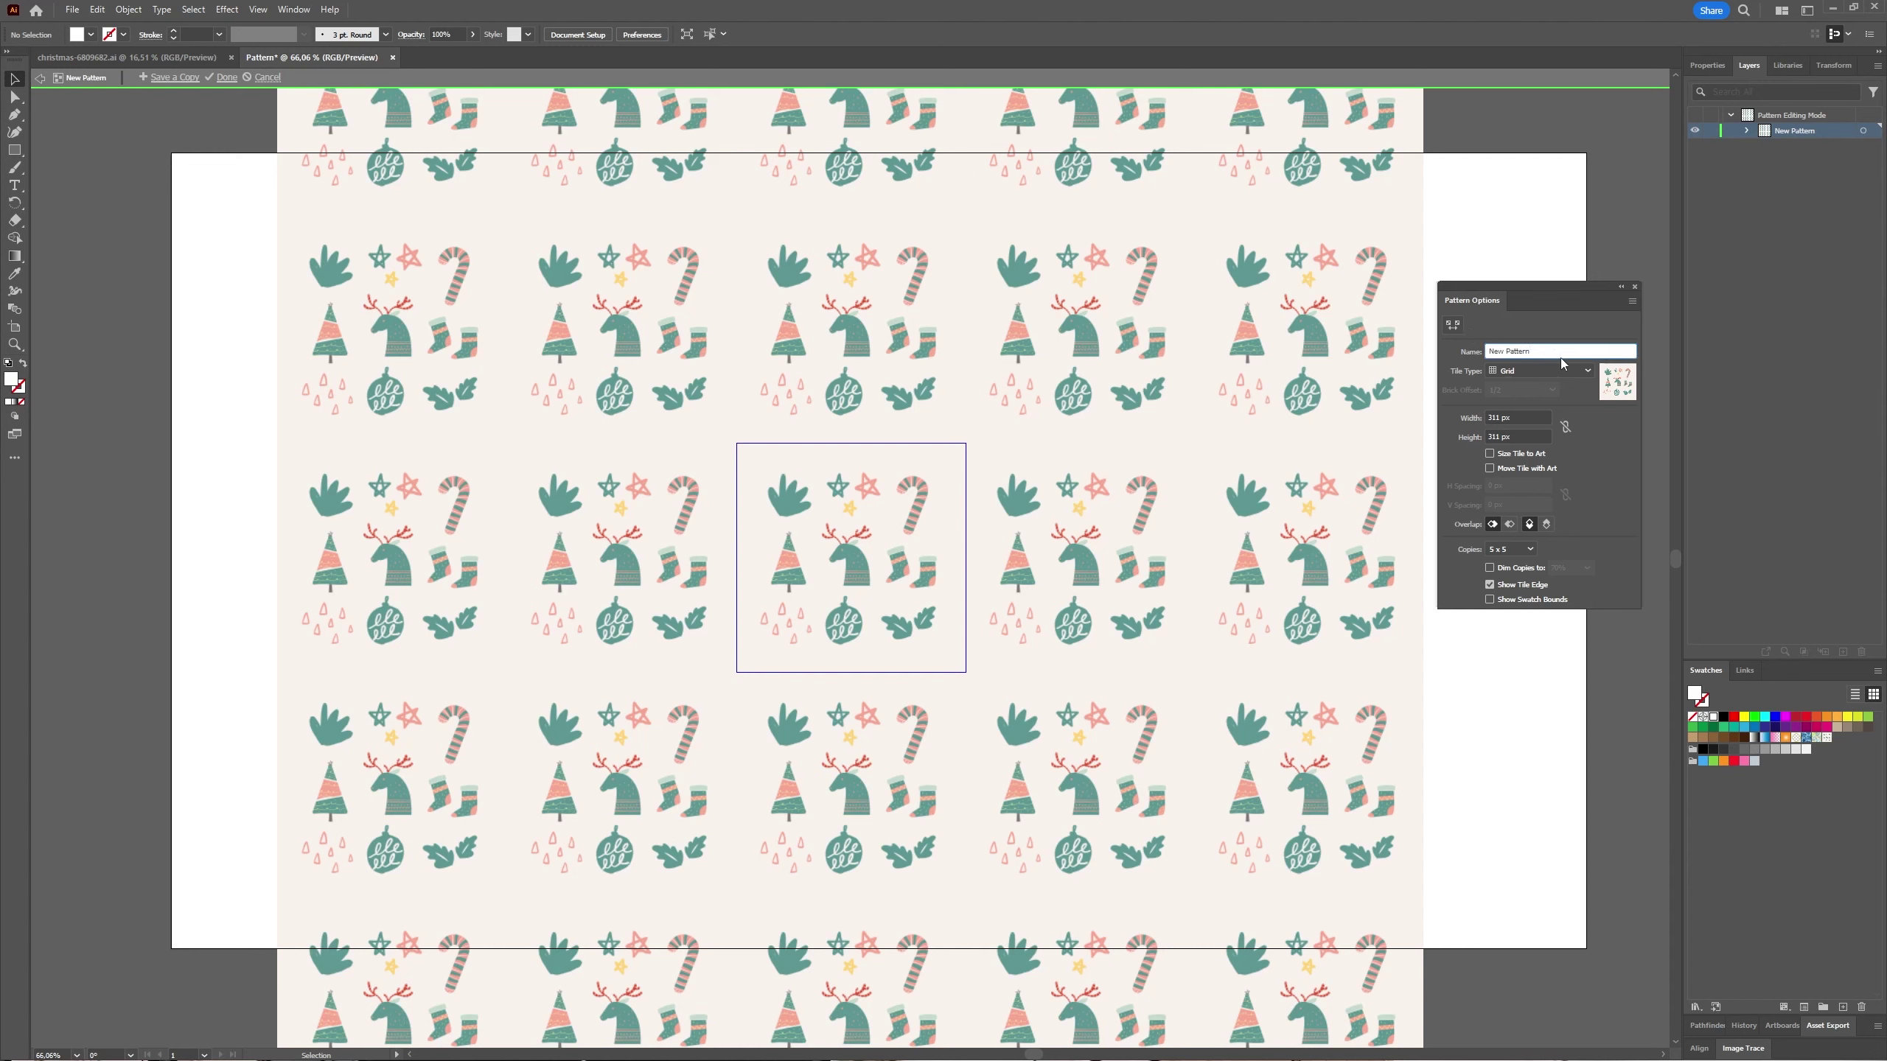
drag(1547, 351, 1450, 348)
text(Reindeer)
click(1523, 371)
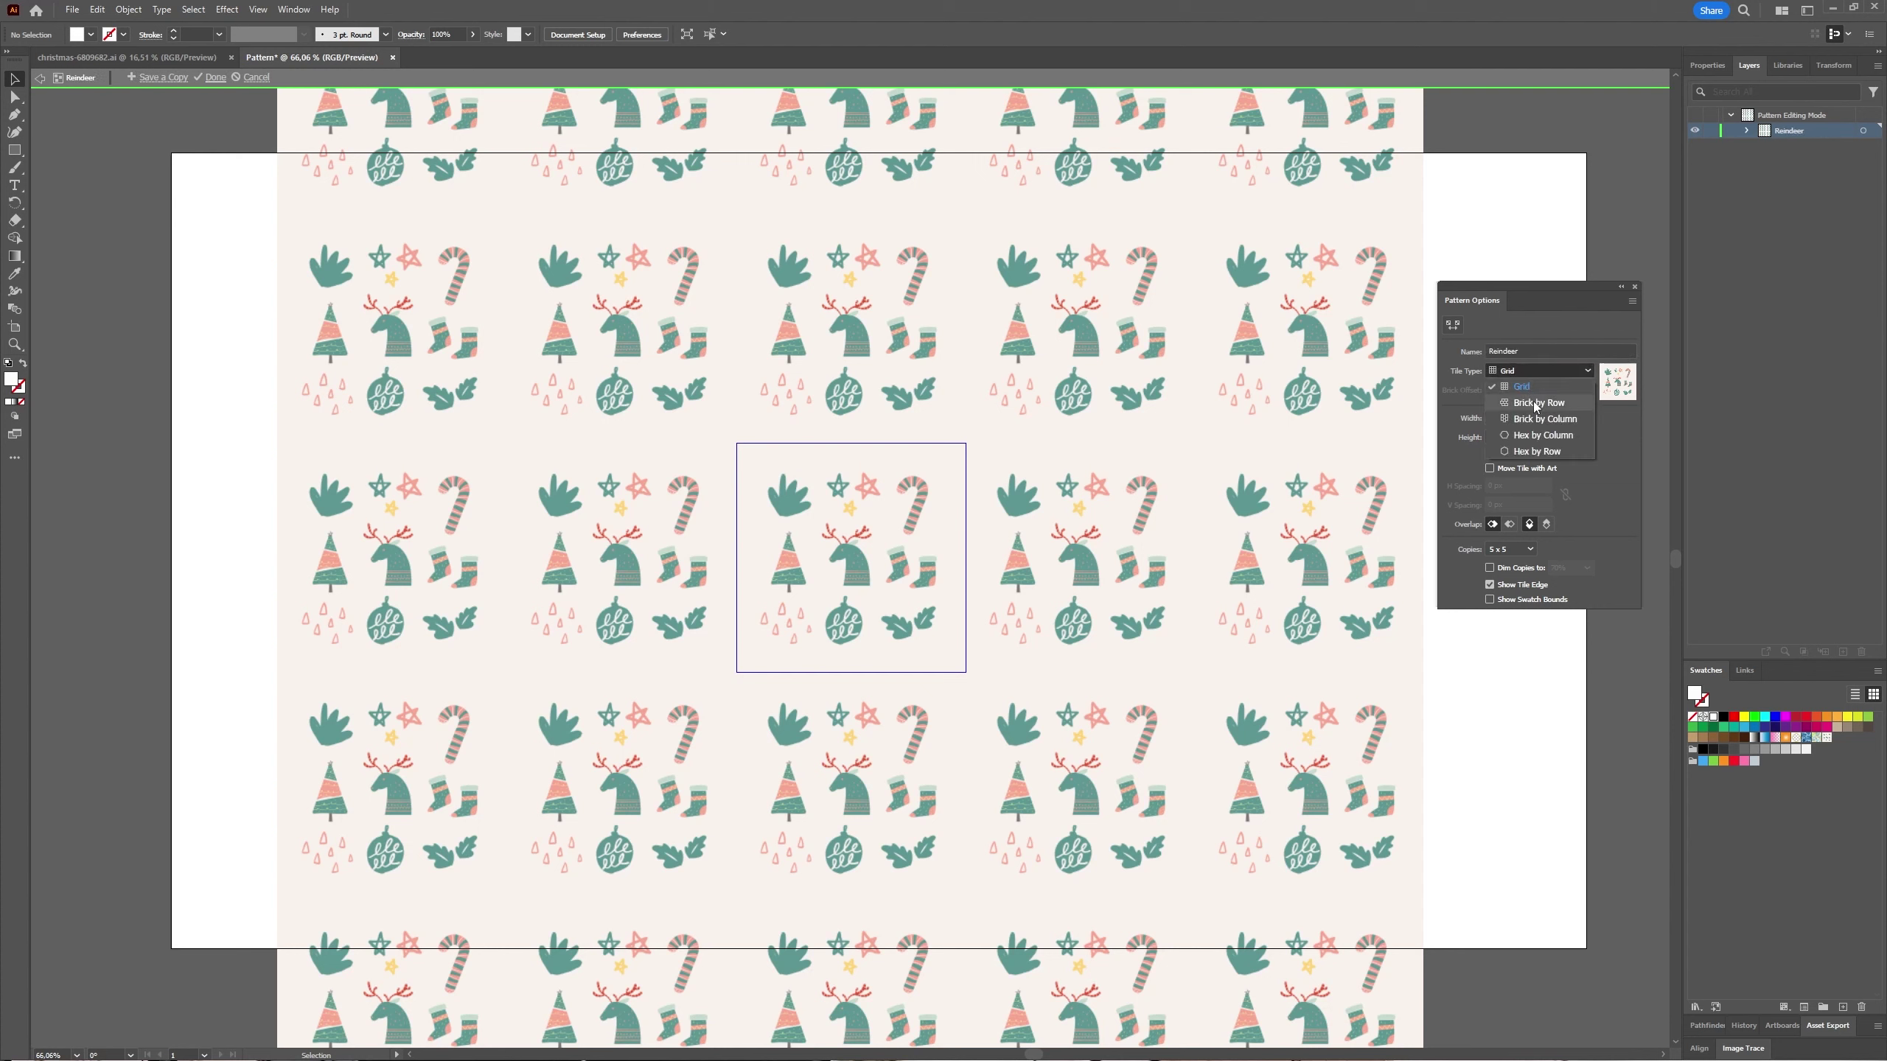
click(1534, 403)
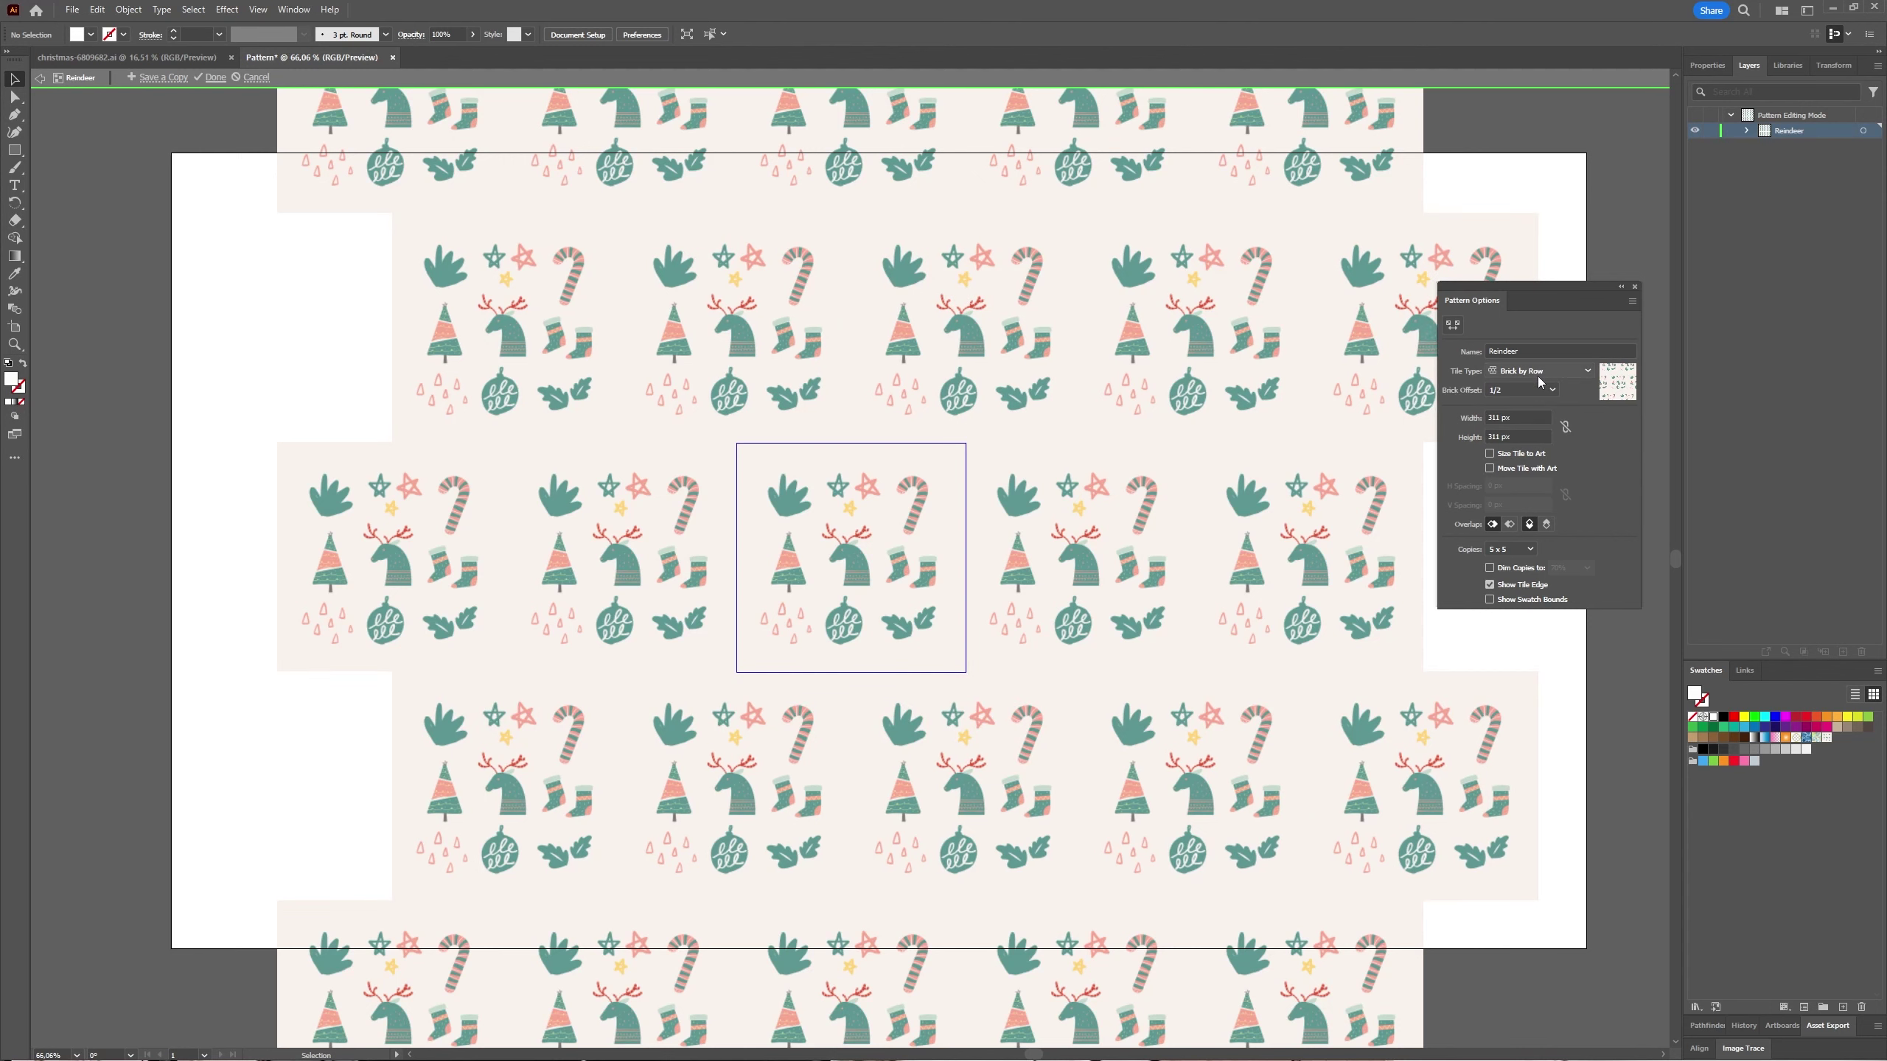
click(1541, 371)
click(1545, 419)
click(1541, 371)
click(1536, 436)
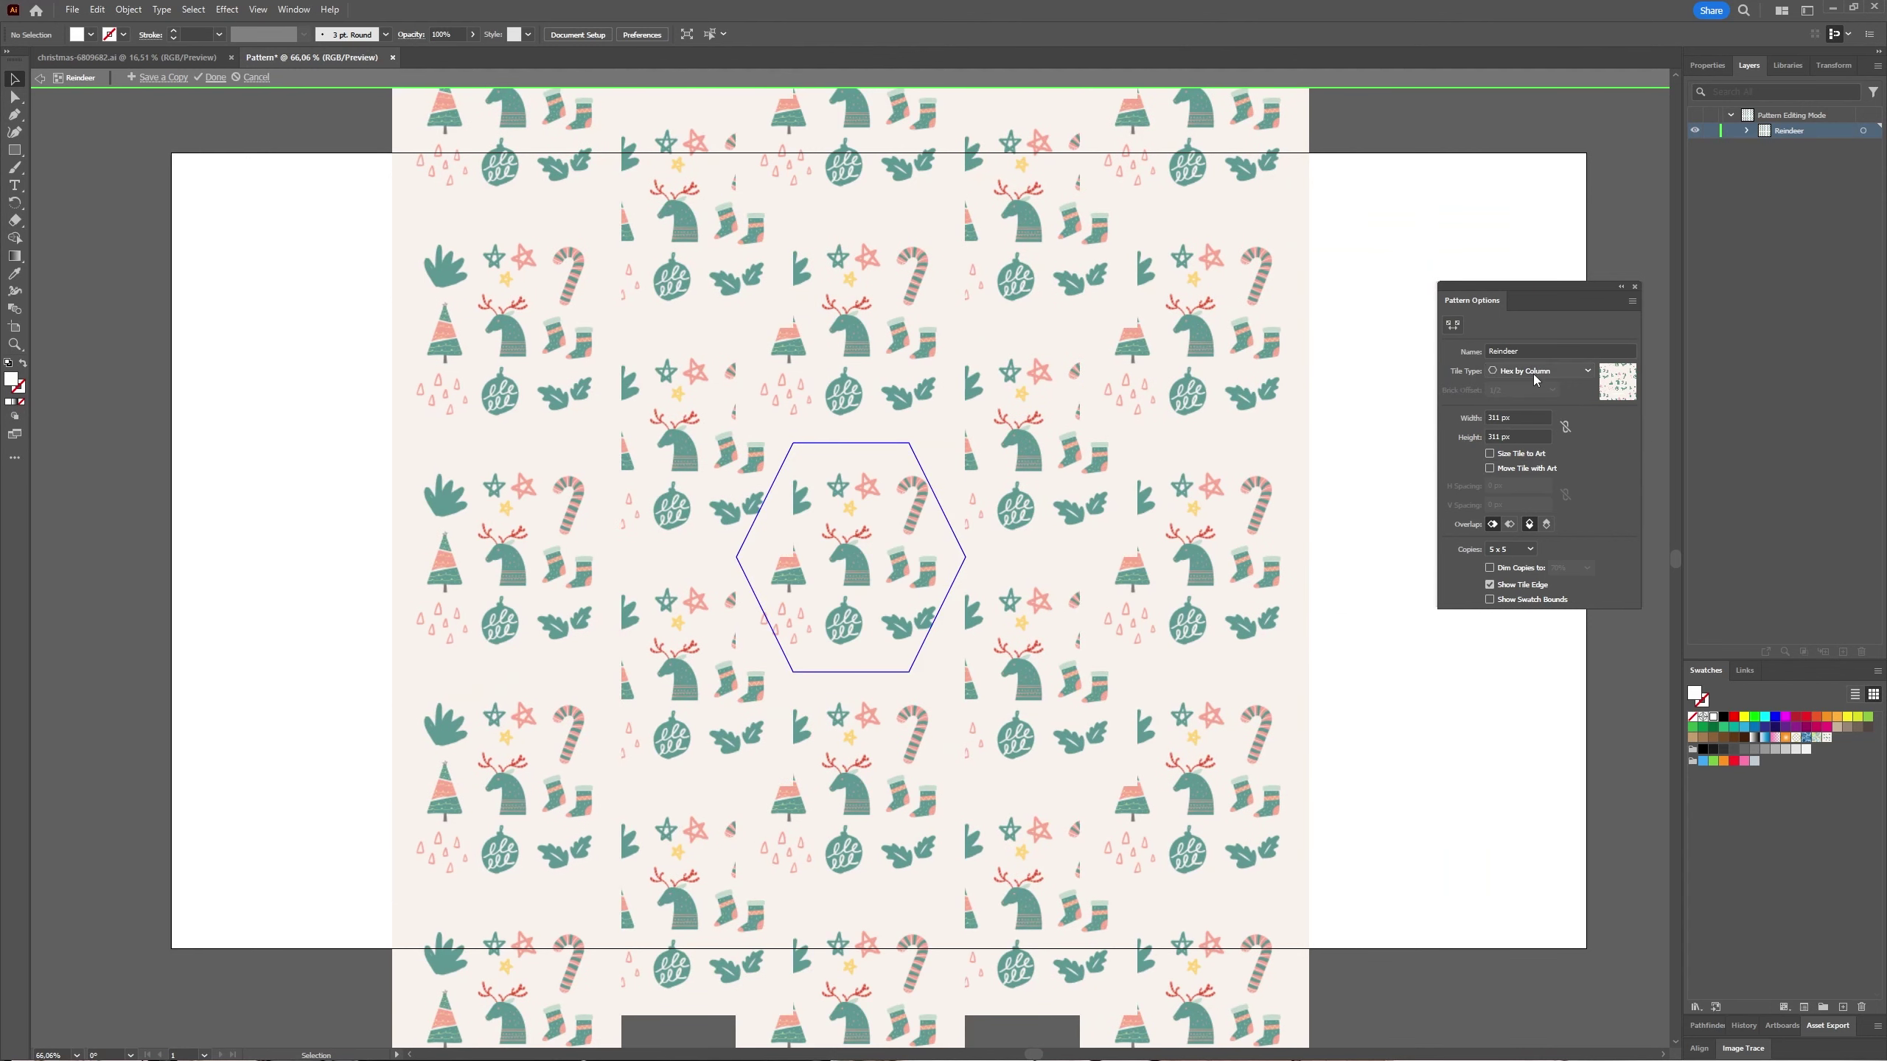
click(1533, 373)
click(1533, 454)
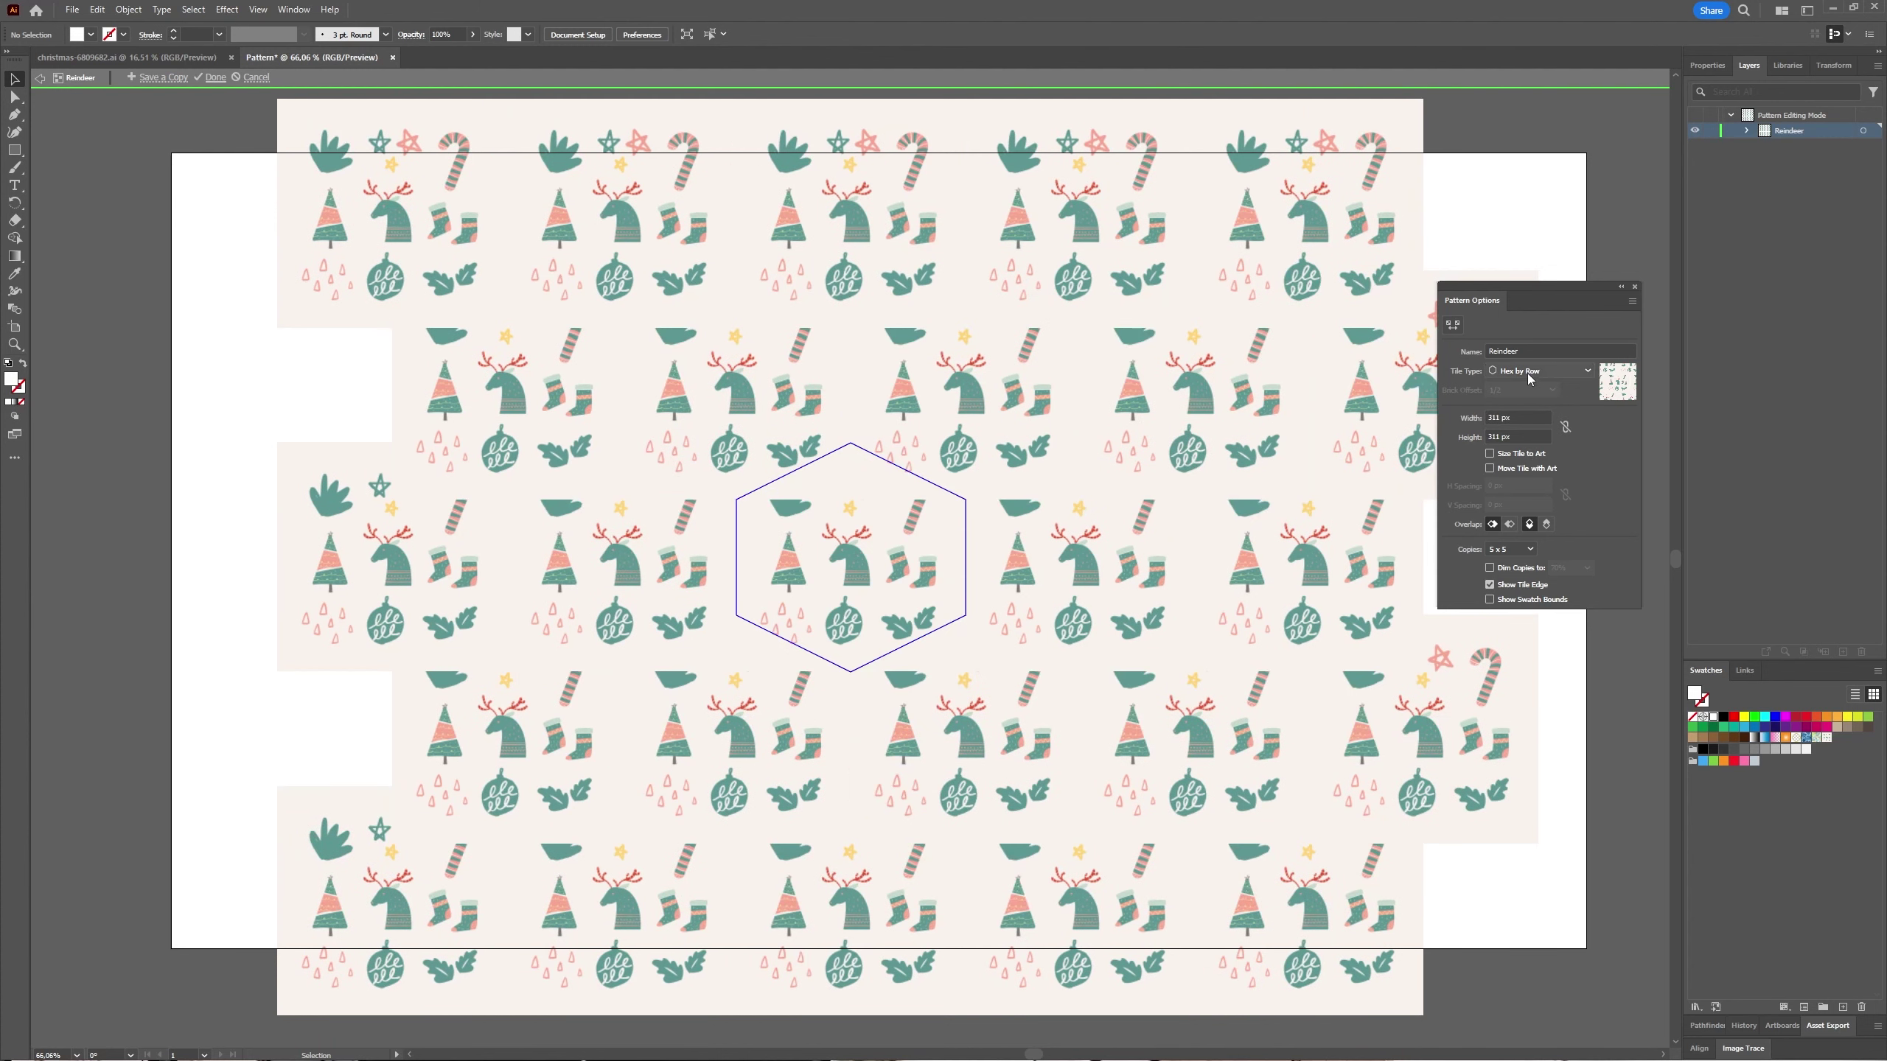
click(1527, 370)
click(1542, 387)
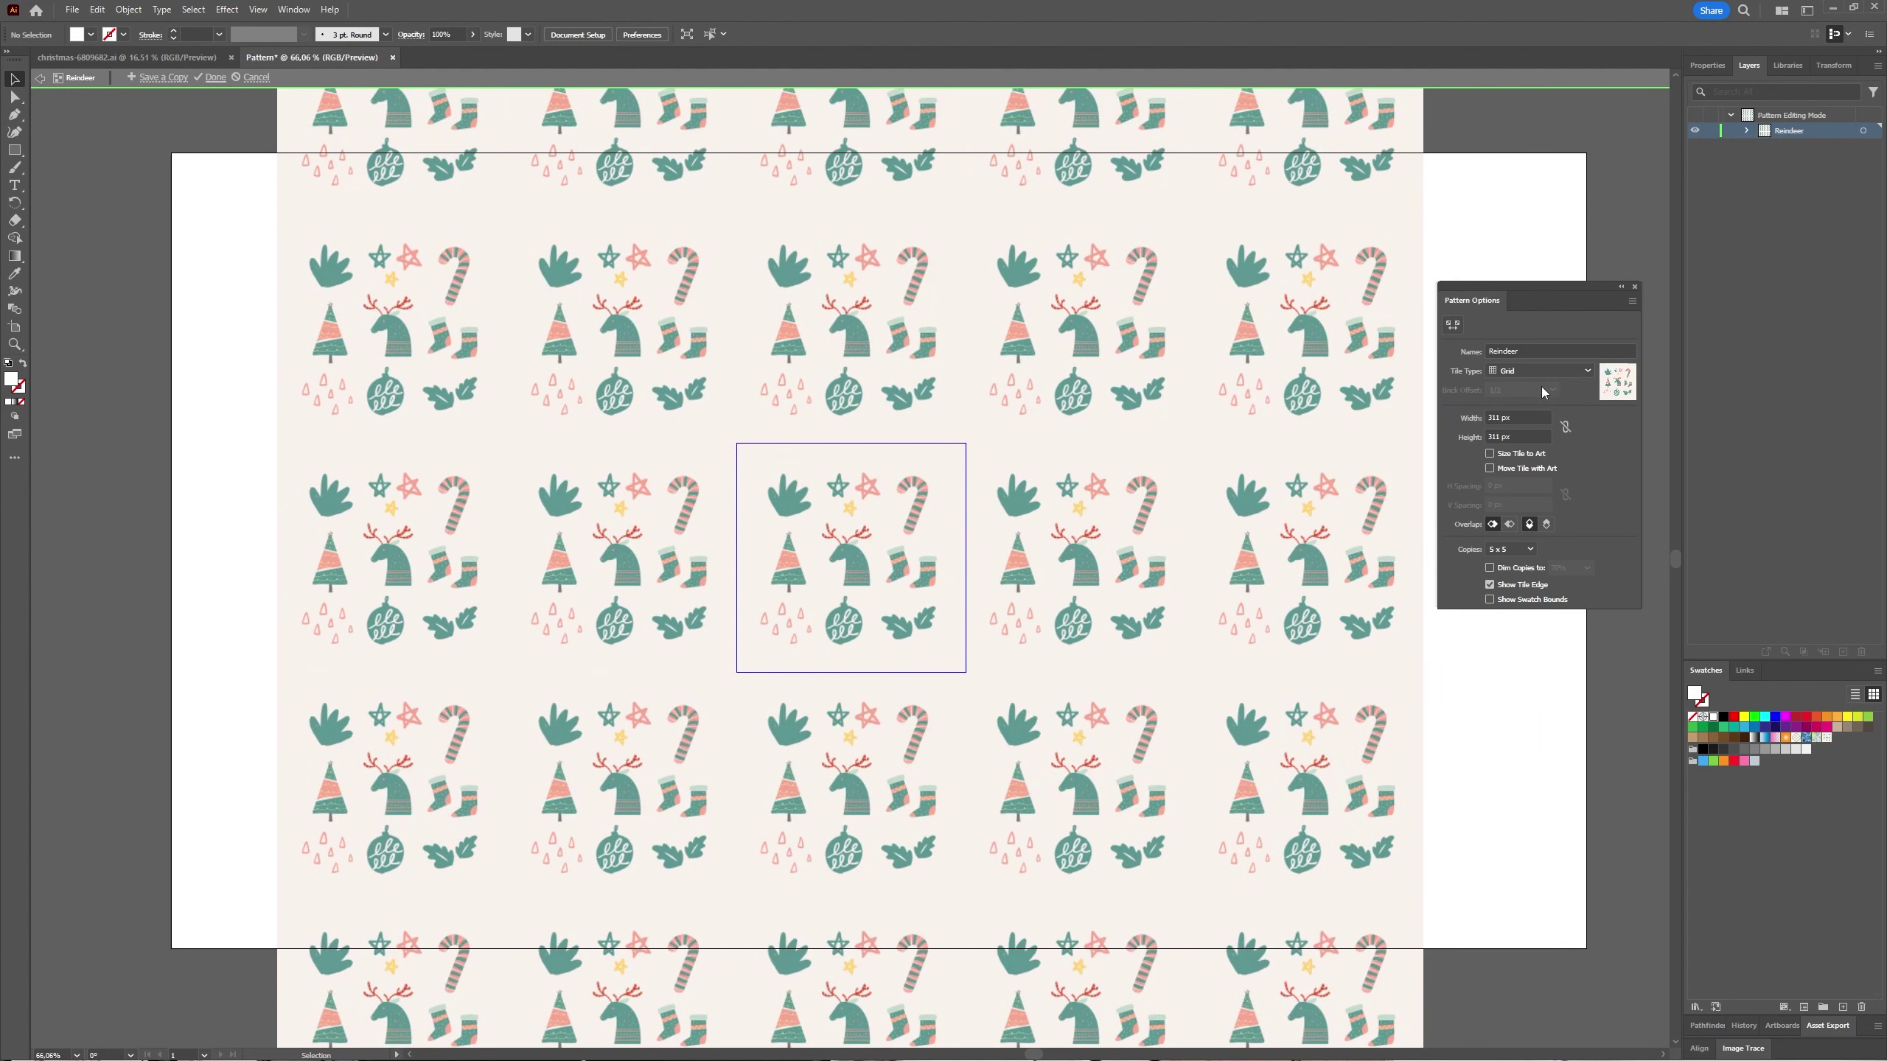
Size the tile to the art with 10 px horizontal and vertical spacing.
click(1490, 454)
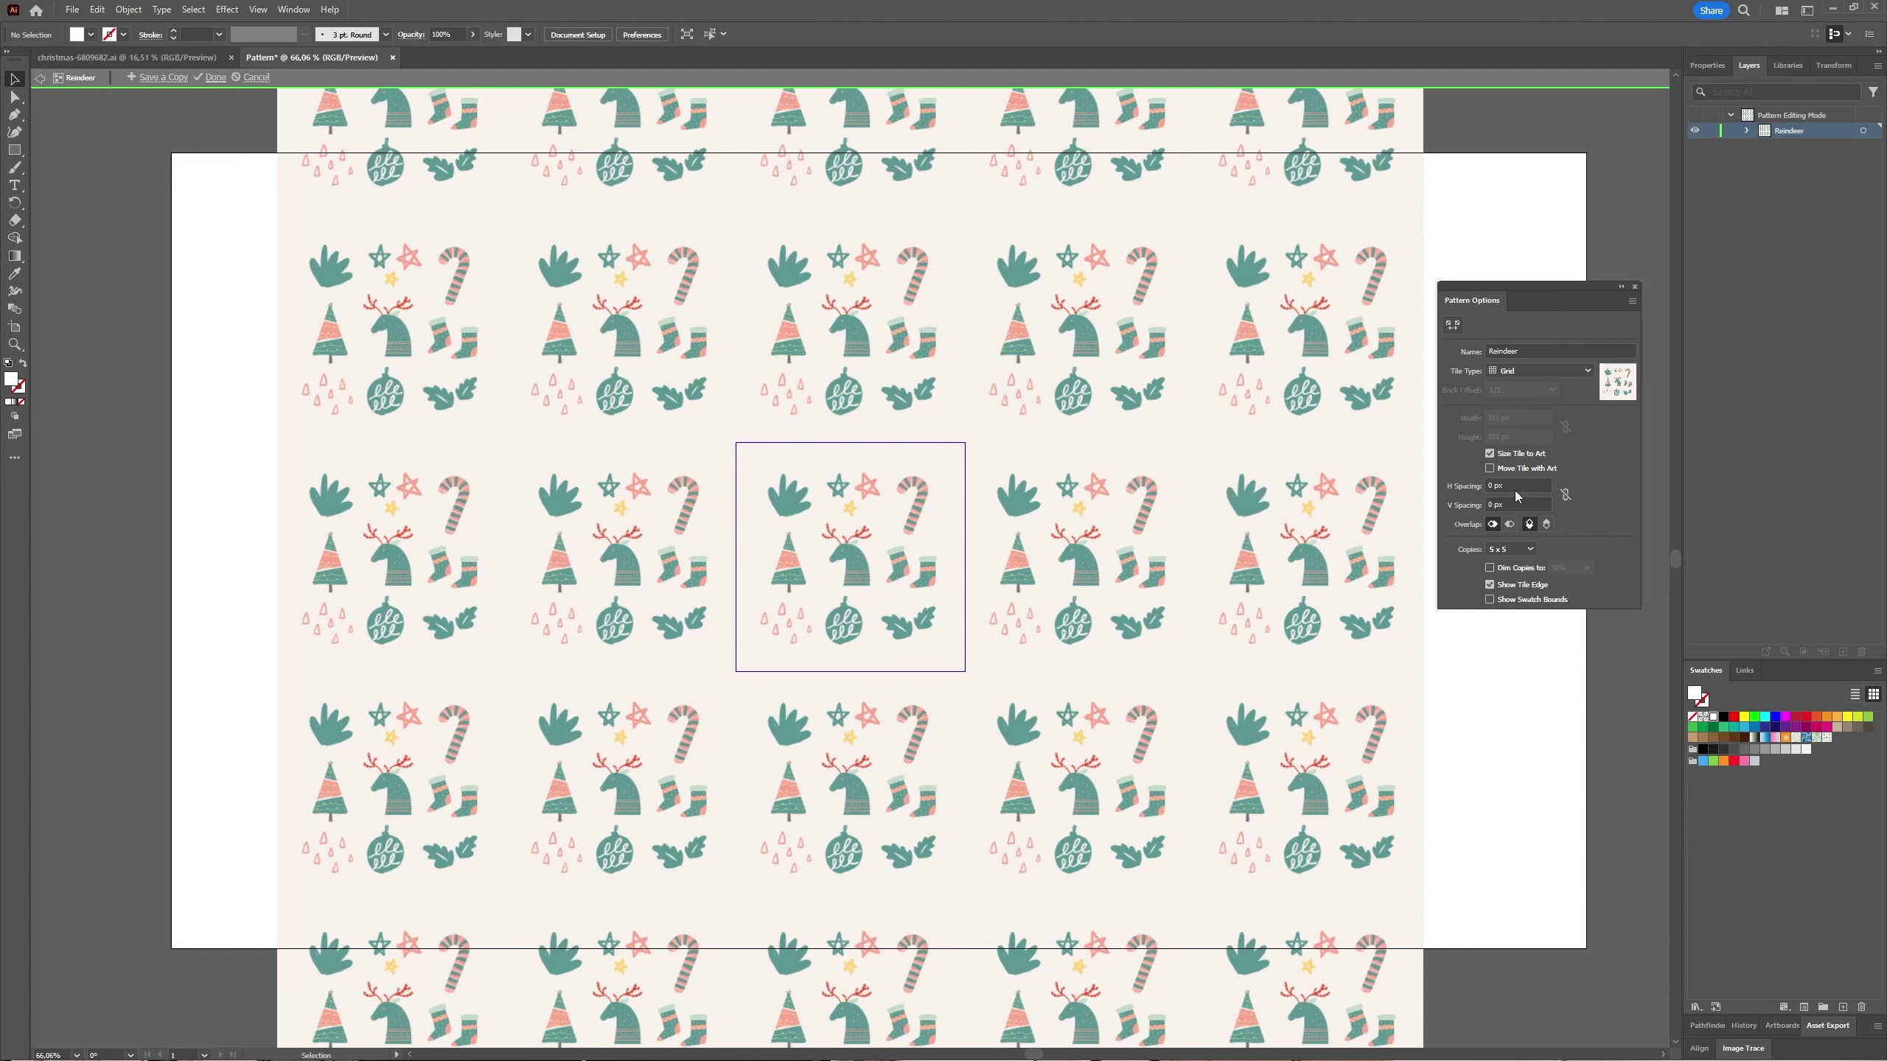
click(1492, 487)
text(1)
key(BackSpace)
key(BackSpace)
text(10)
key(Return)
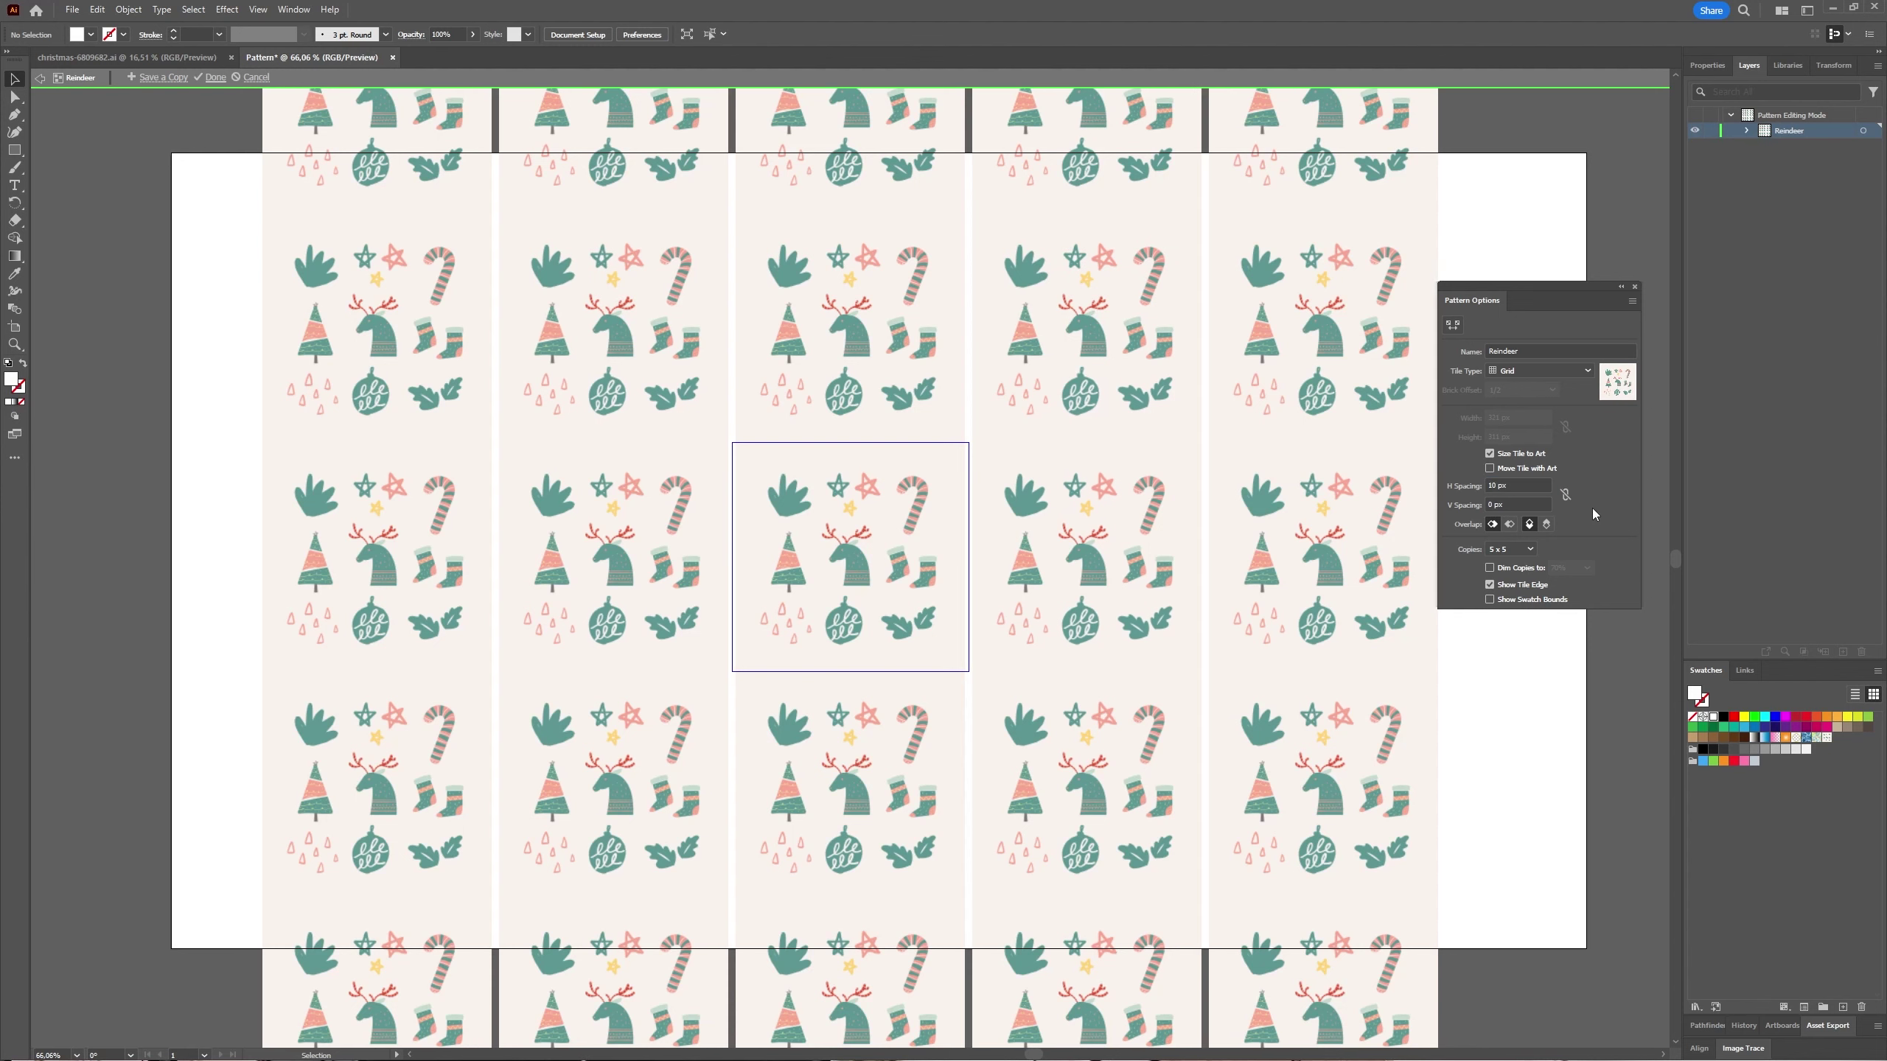
click(1490, 505)
text(1)
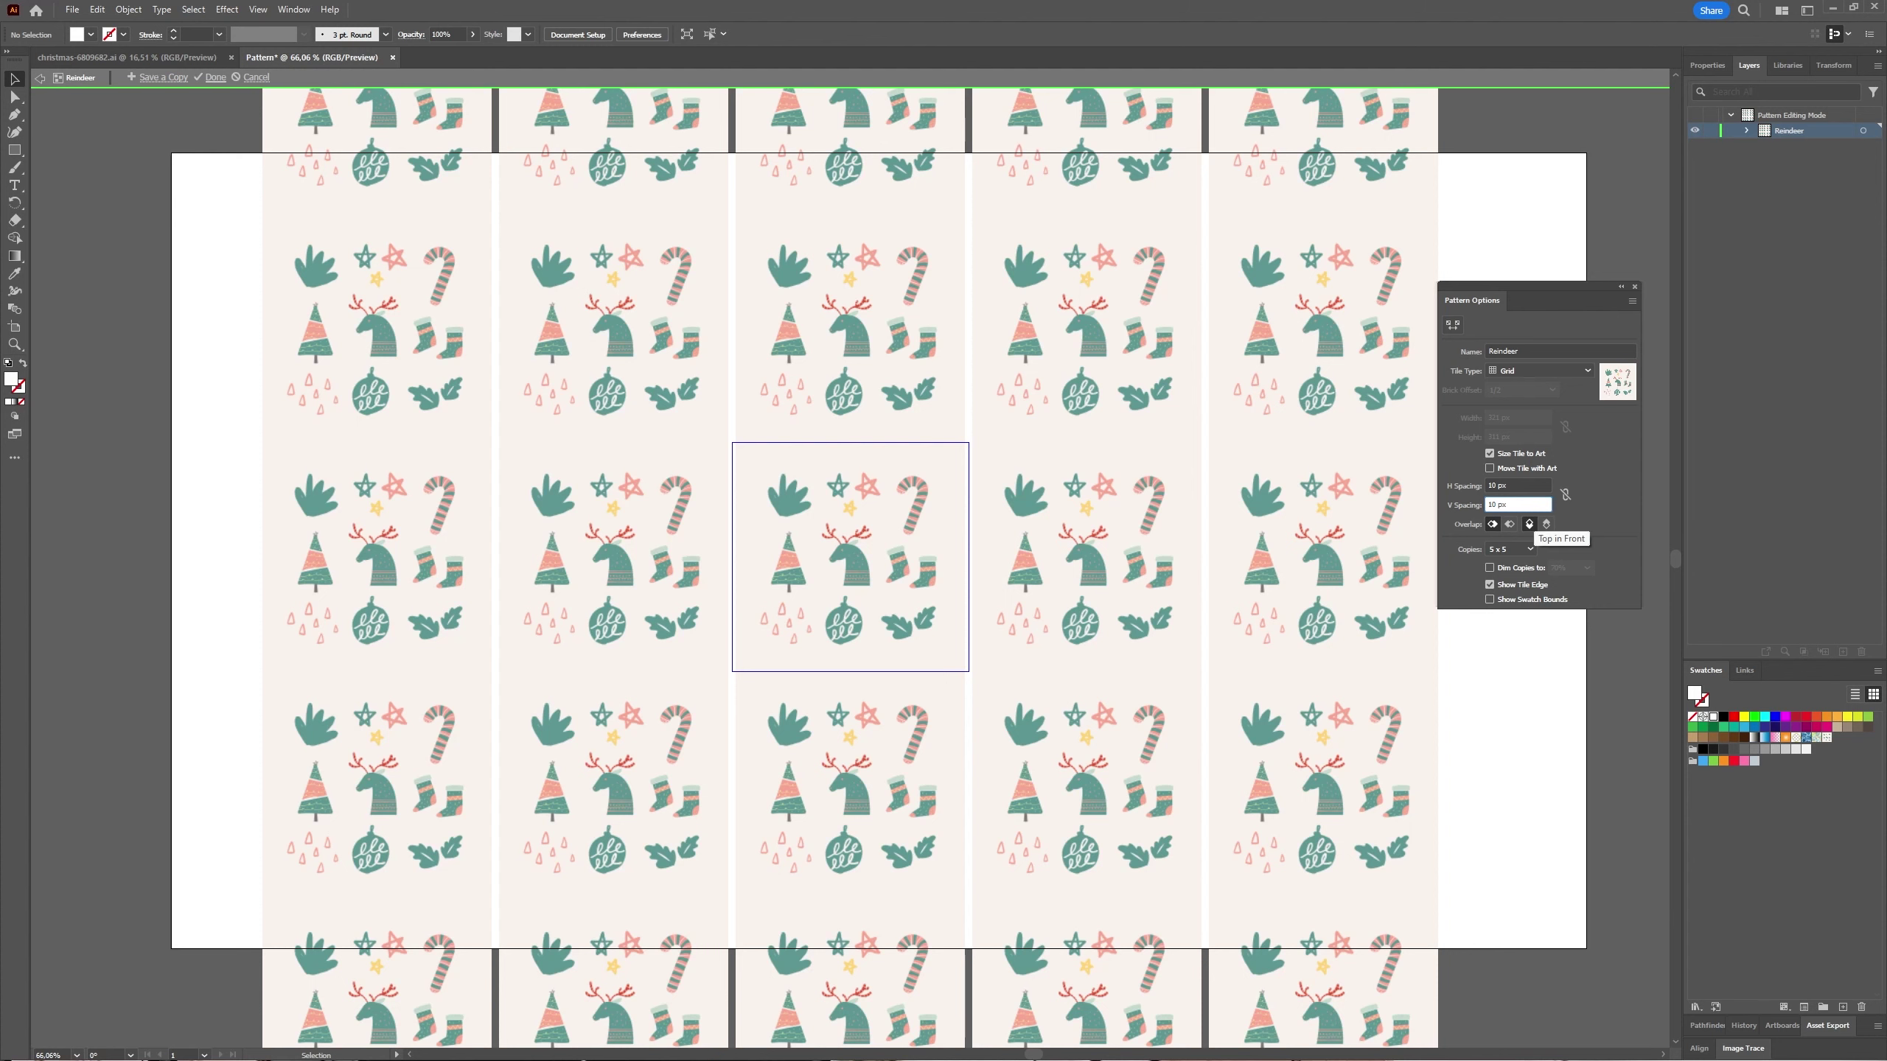
key(Return)
Set the overlap to Top in Front and preview 9 x 9 copies.
click(1532, 524)
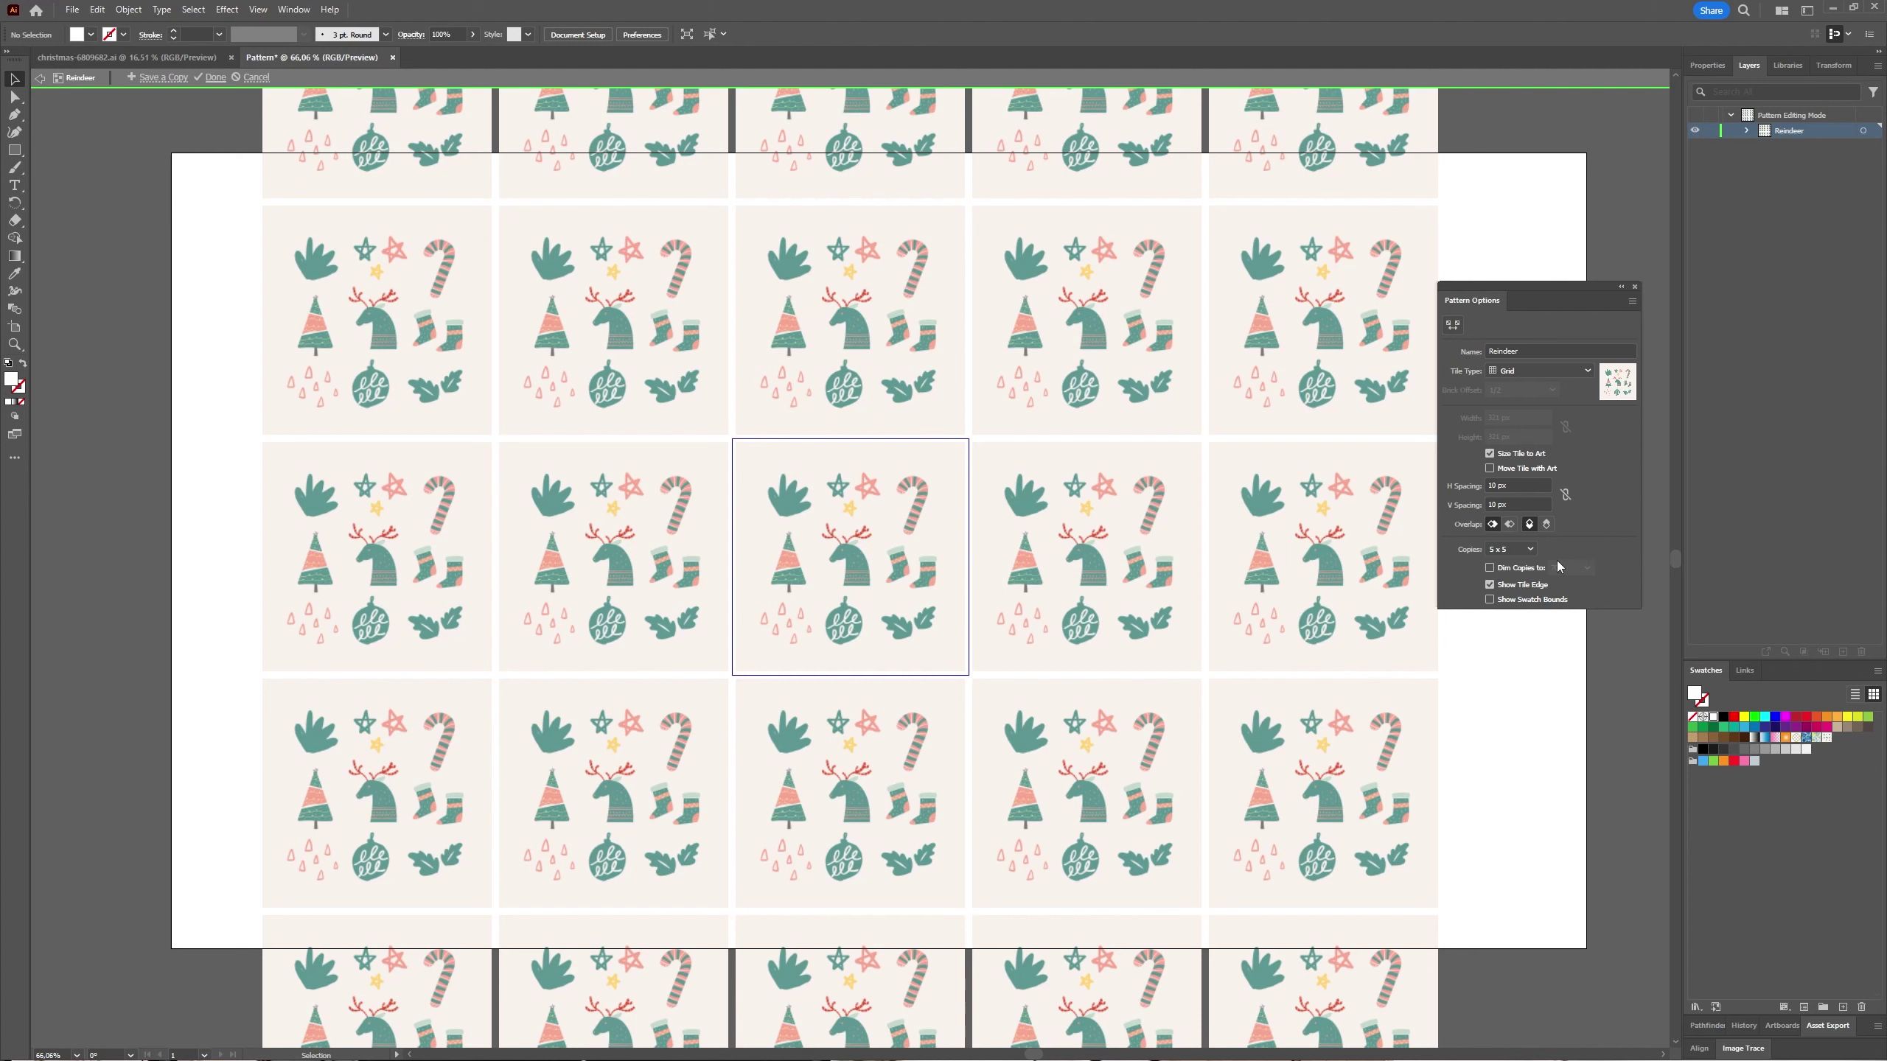
click(1514, 551)
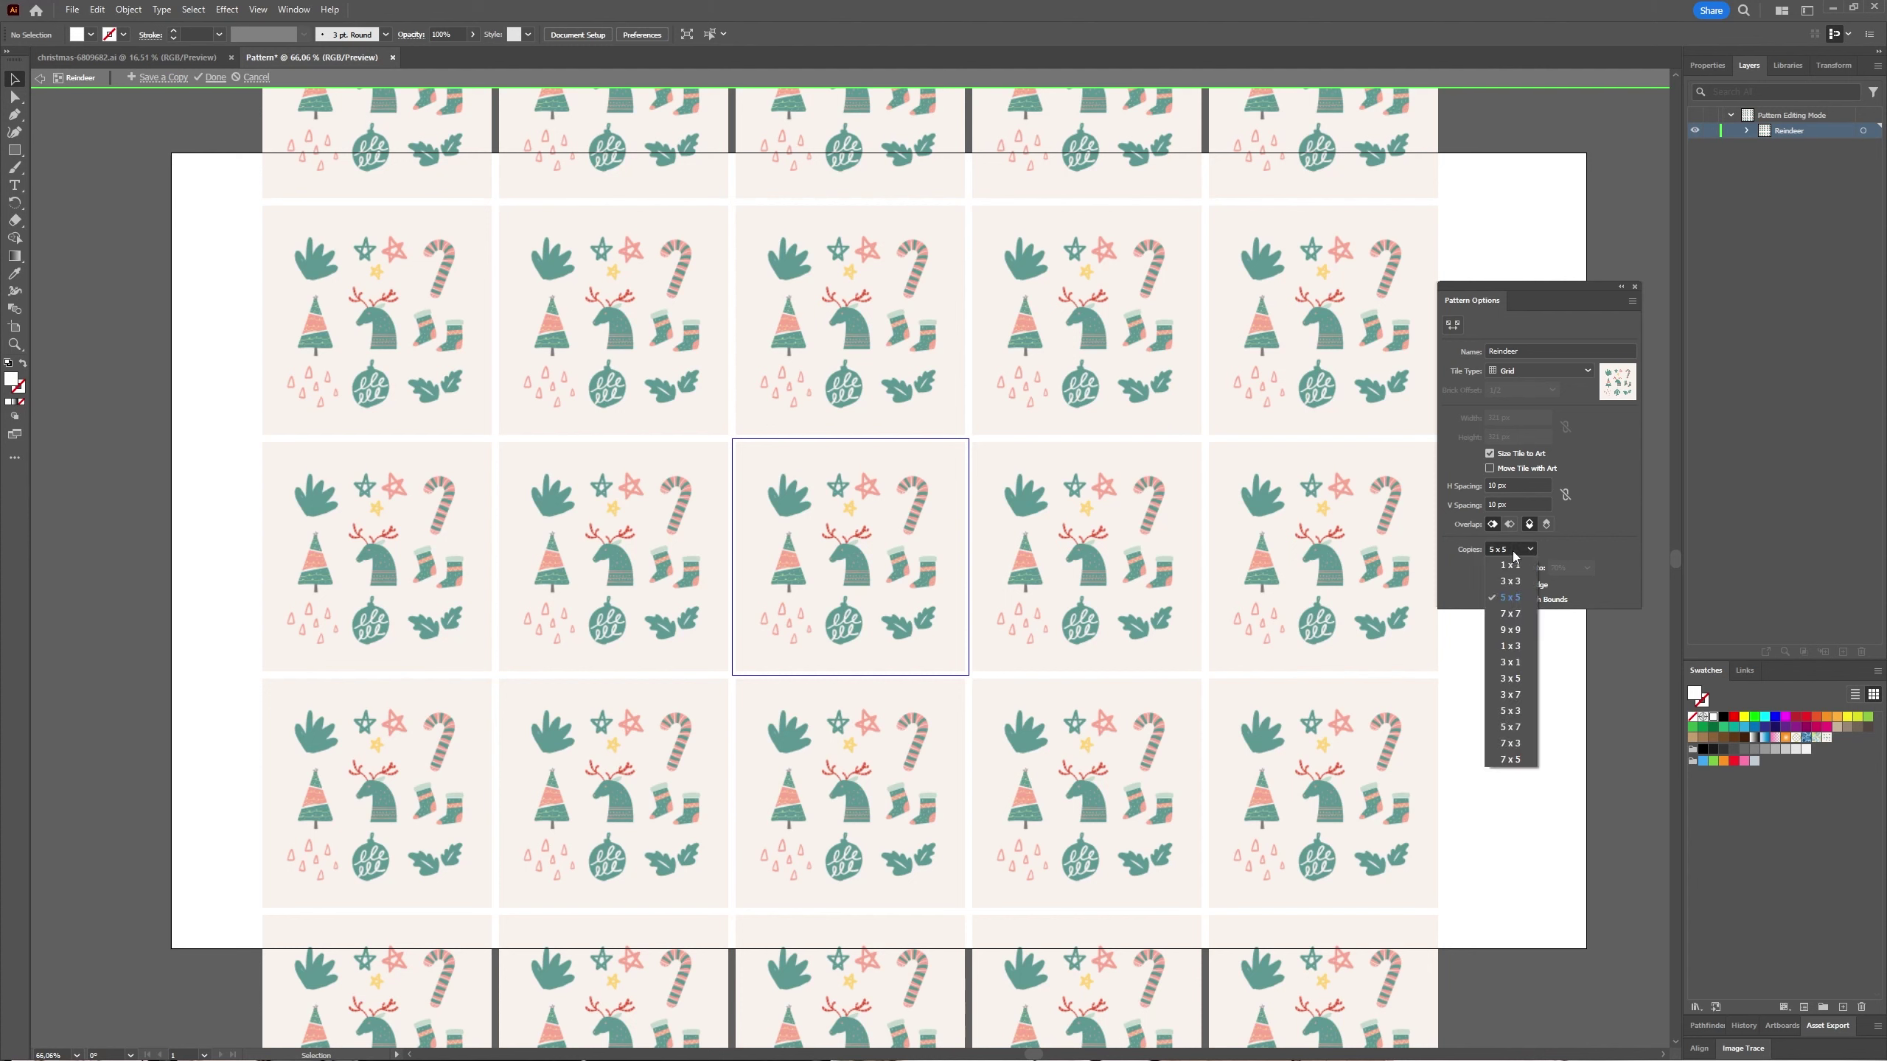
click(1518, 628)
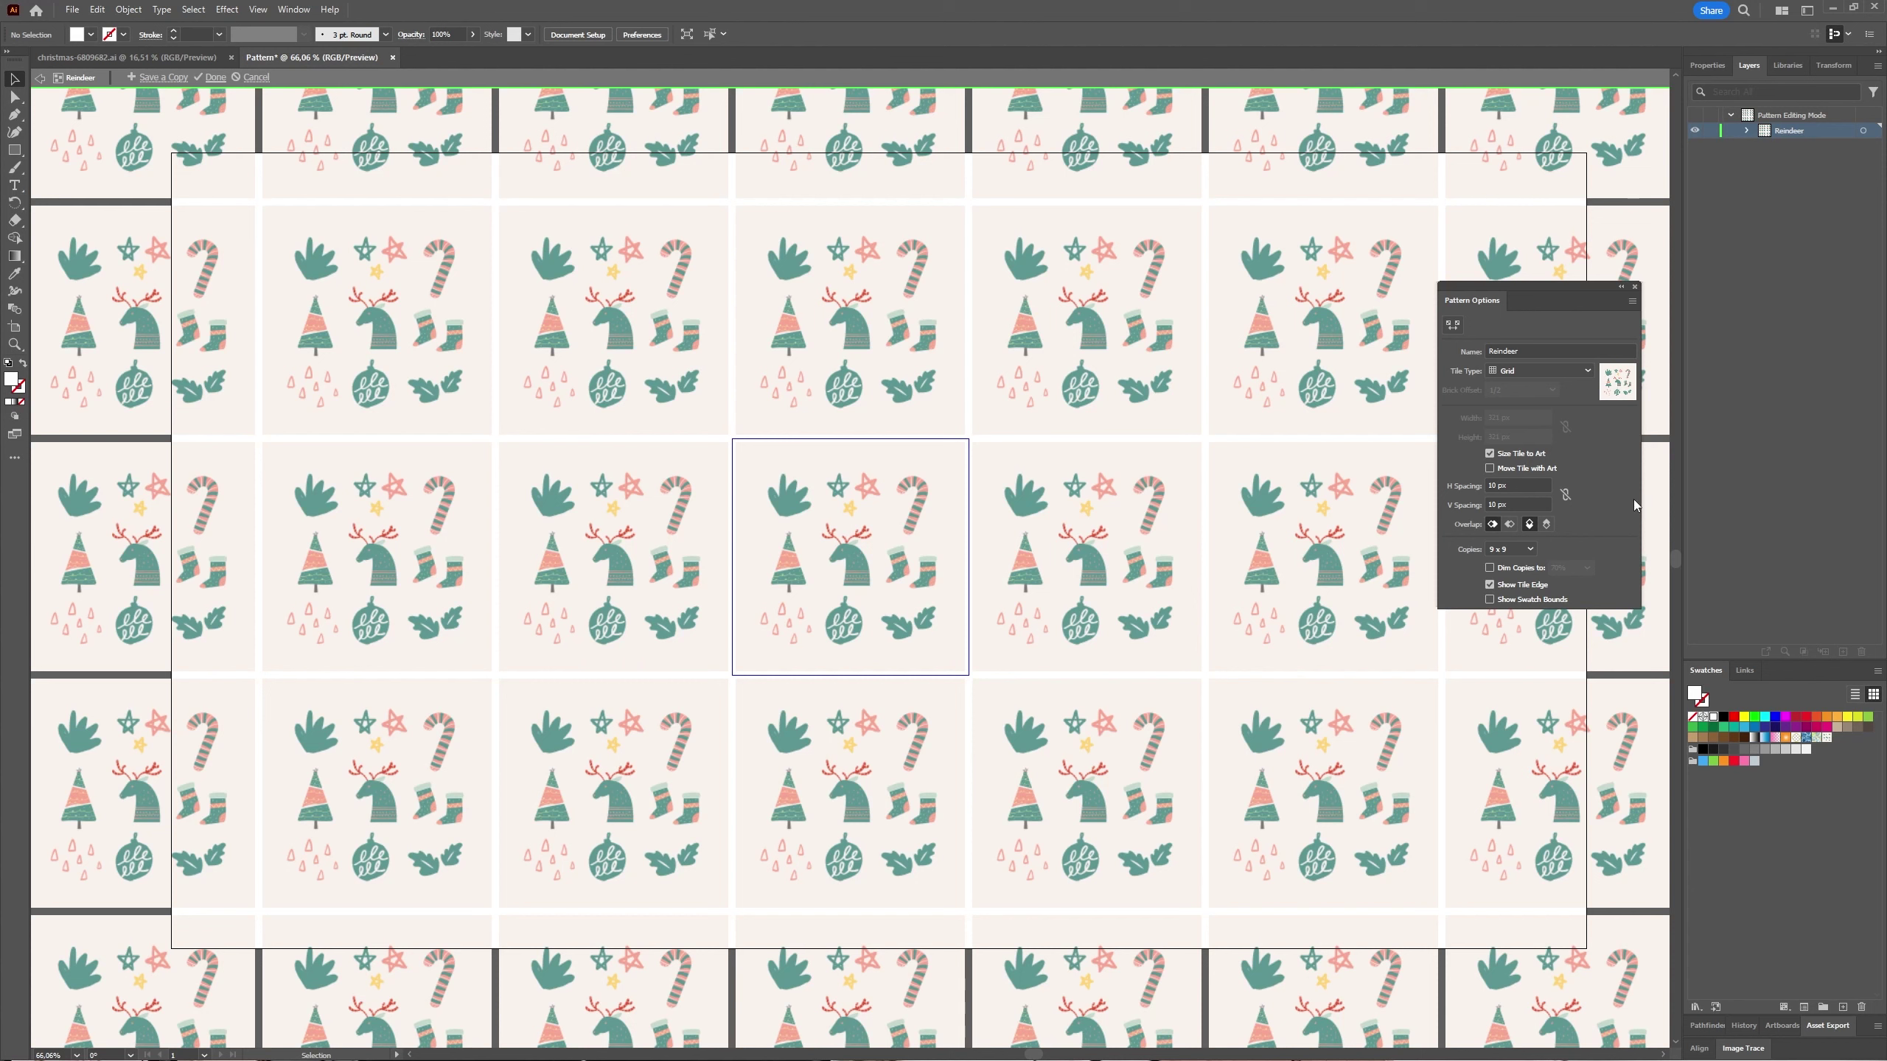
Exit pattern editing with Done and make the Reindeer swatch the current fill.
click(215, 77)
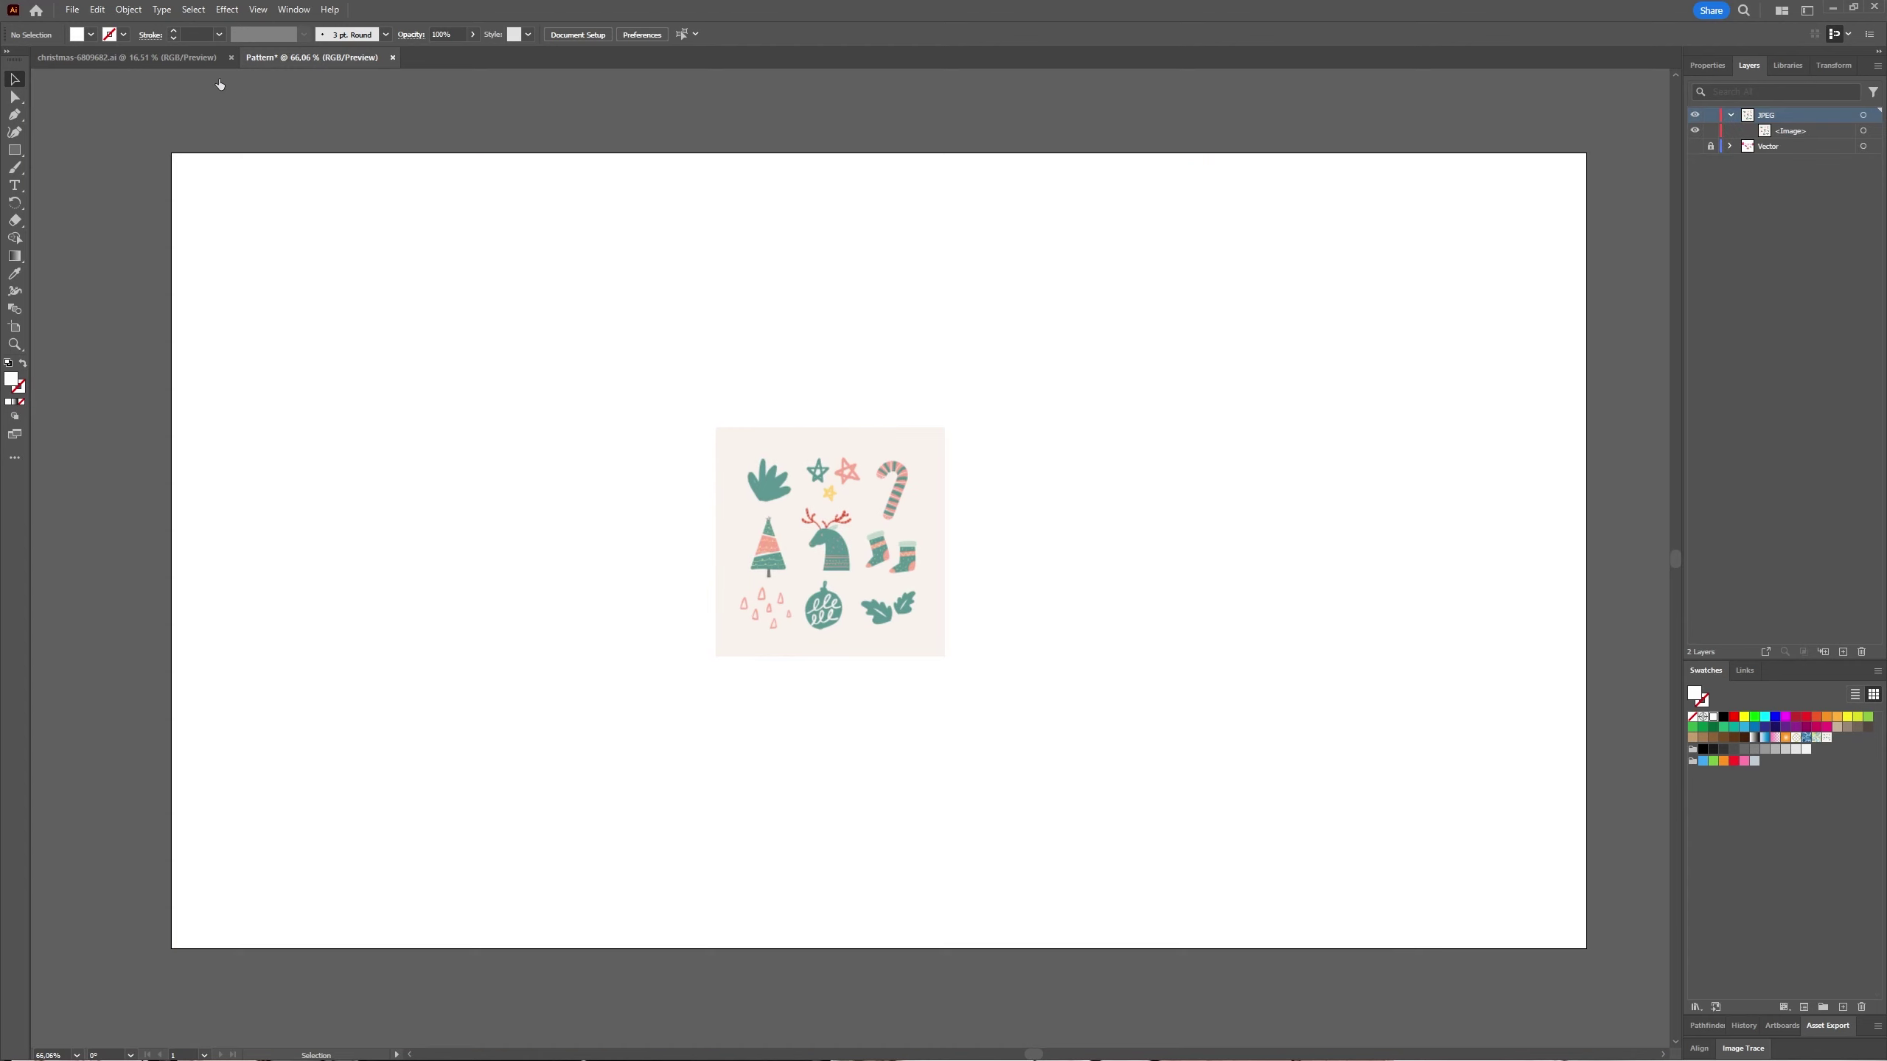
click(1827, 739)
click(1696, 1008)
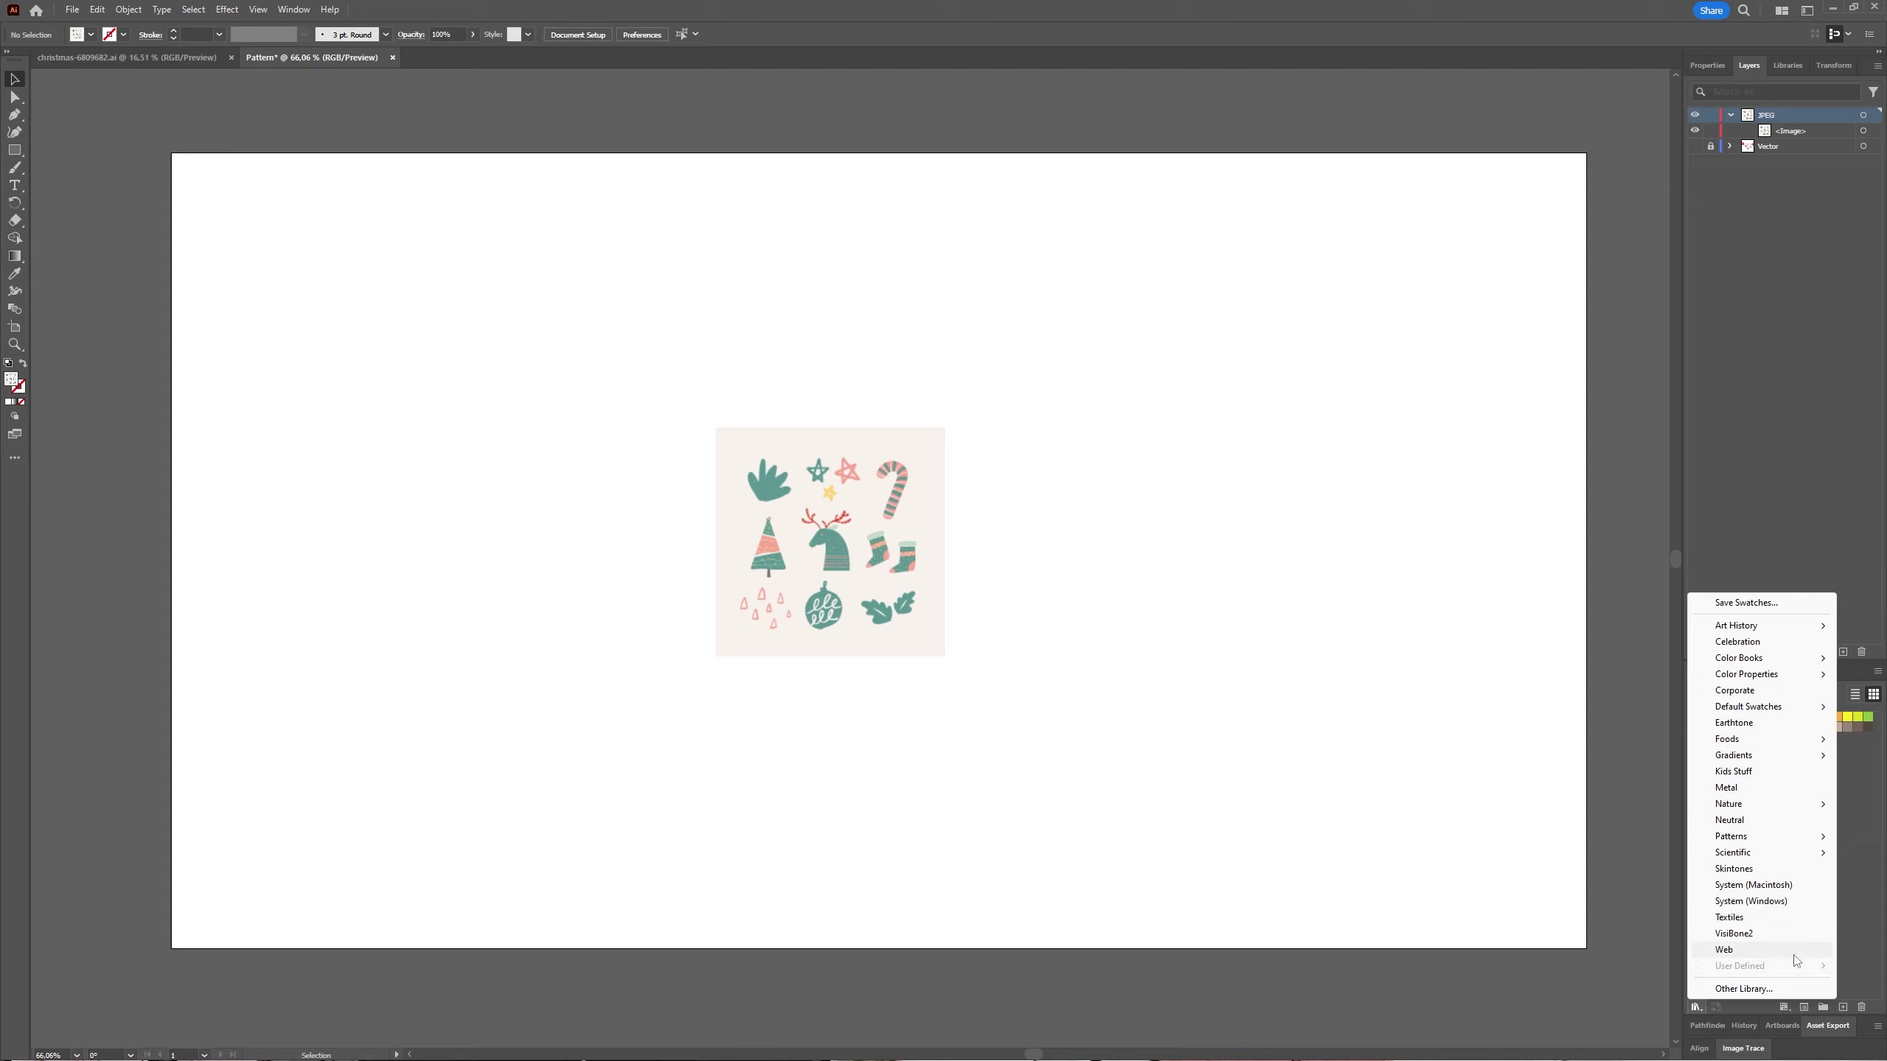
Add a new layer, hide the image layer, and draw a full-artboard Reindeer-filled rectangle.
click(858, 598)
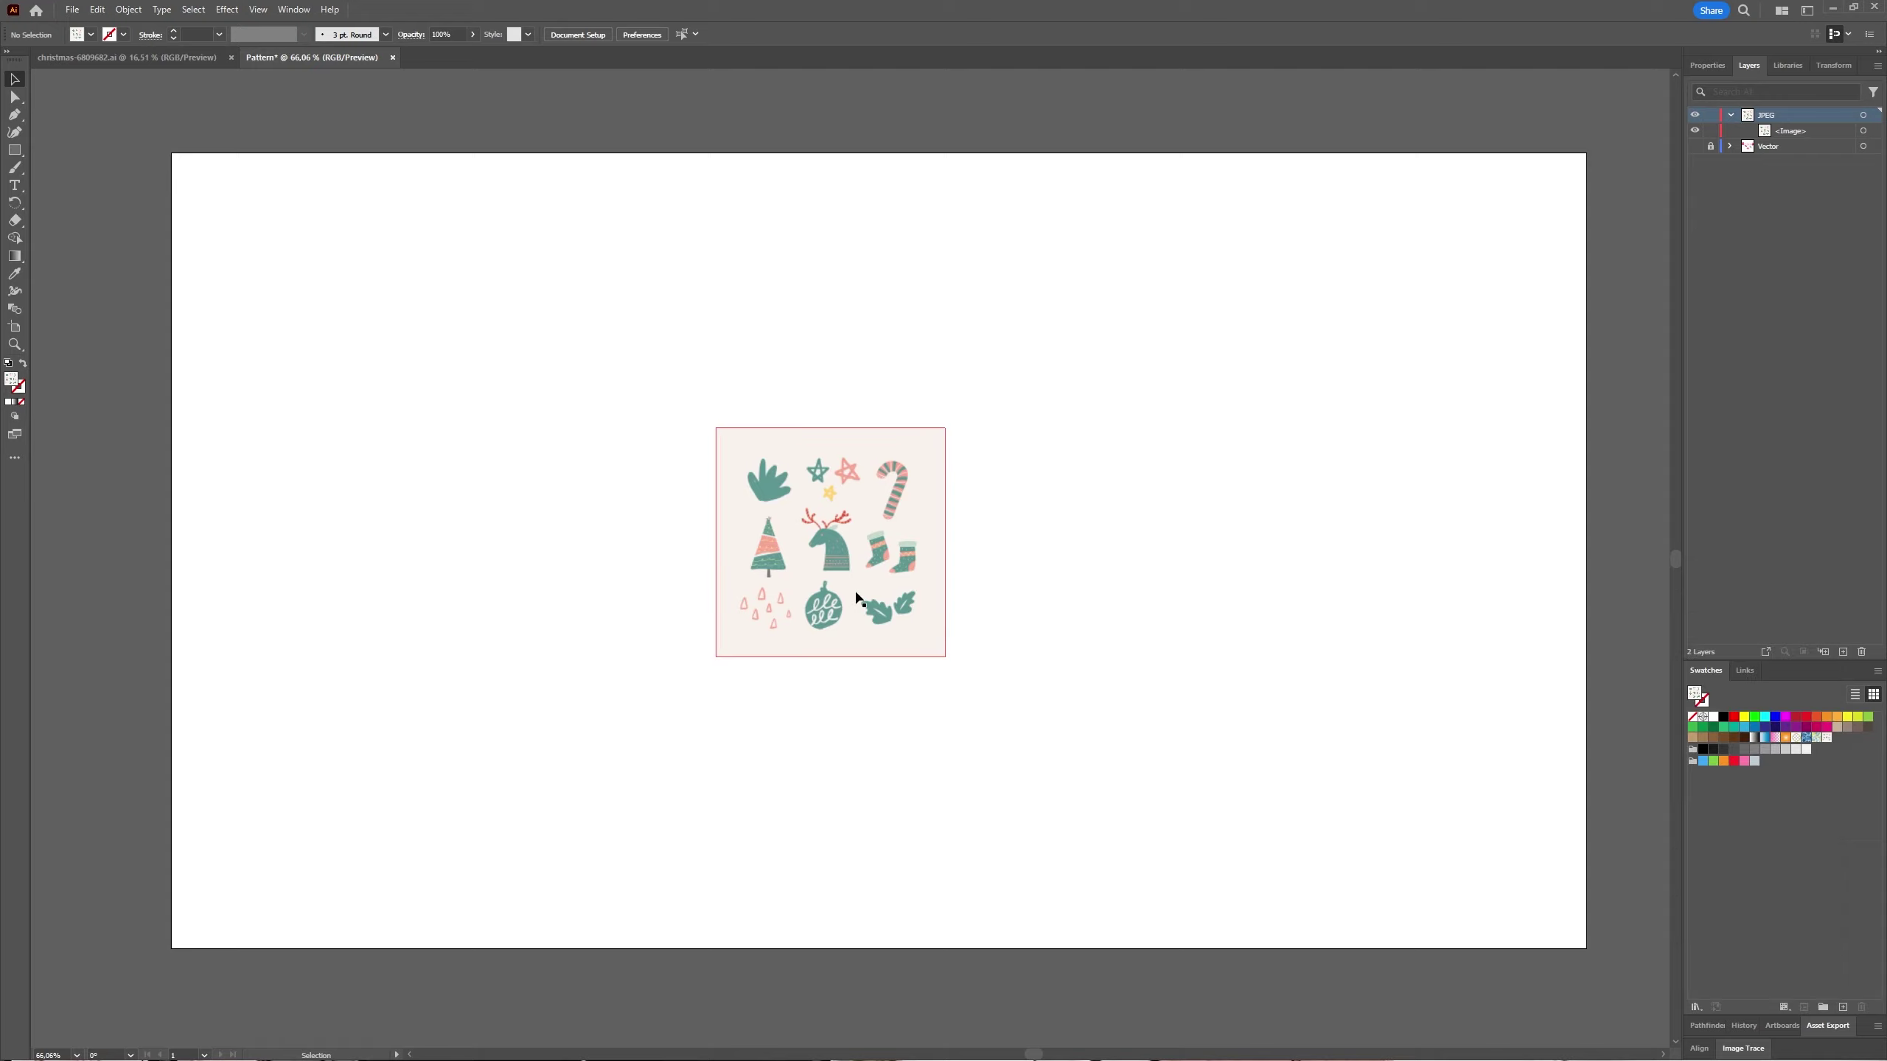
click(1843, 652)
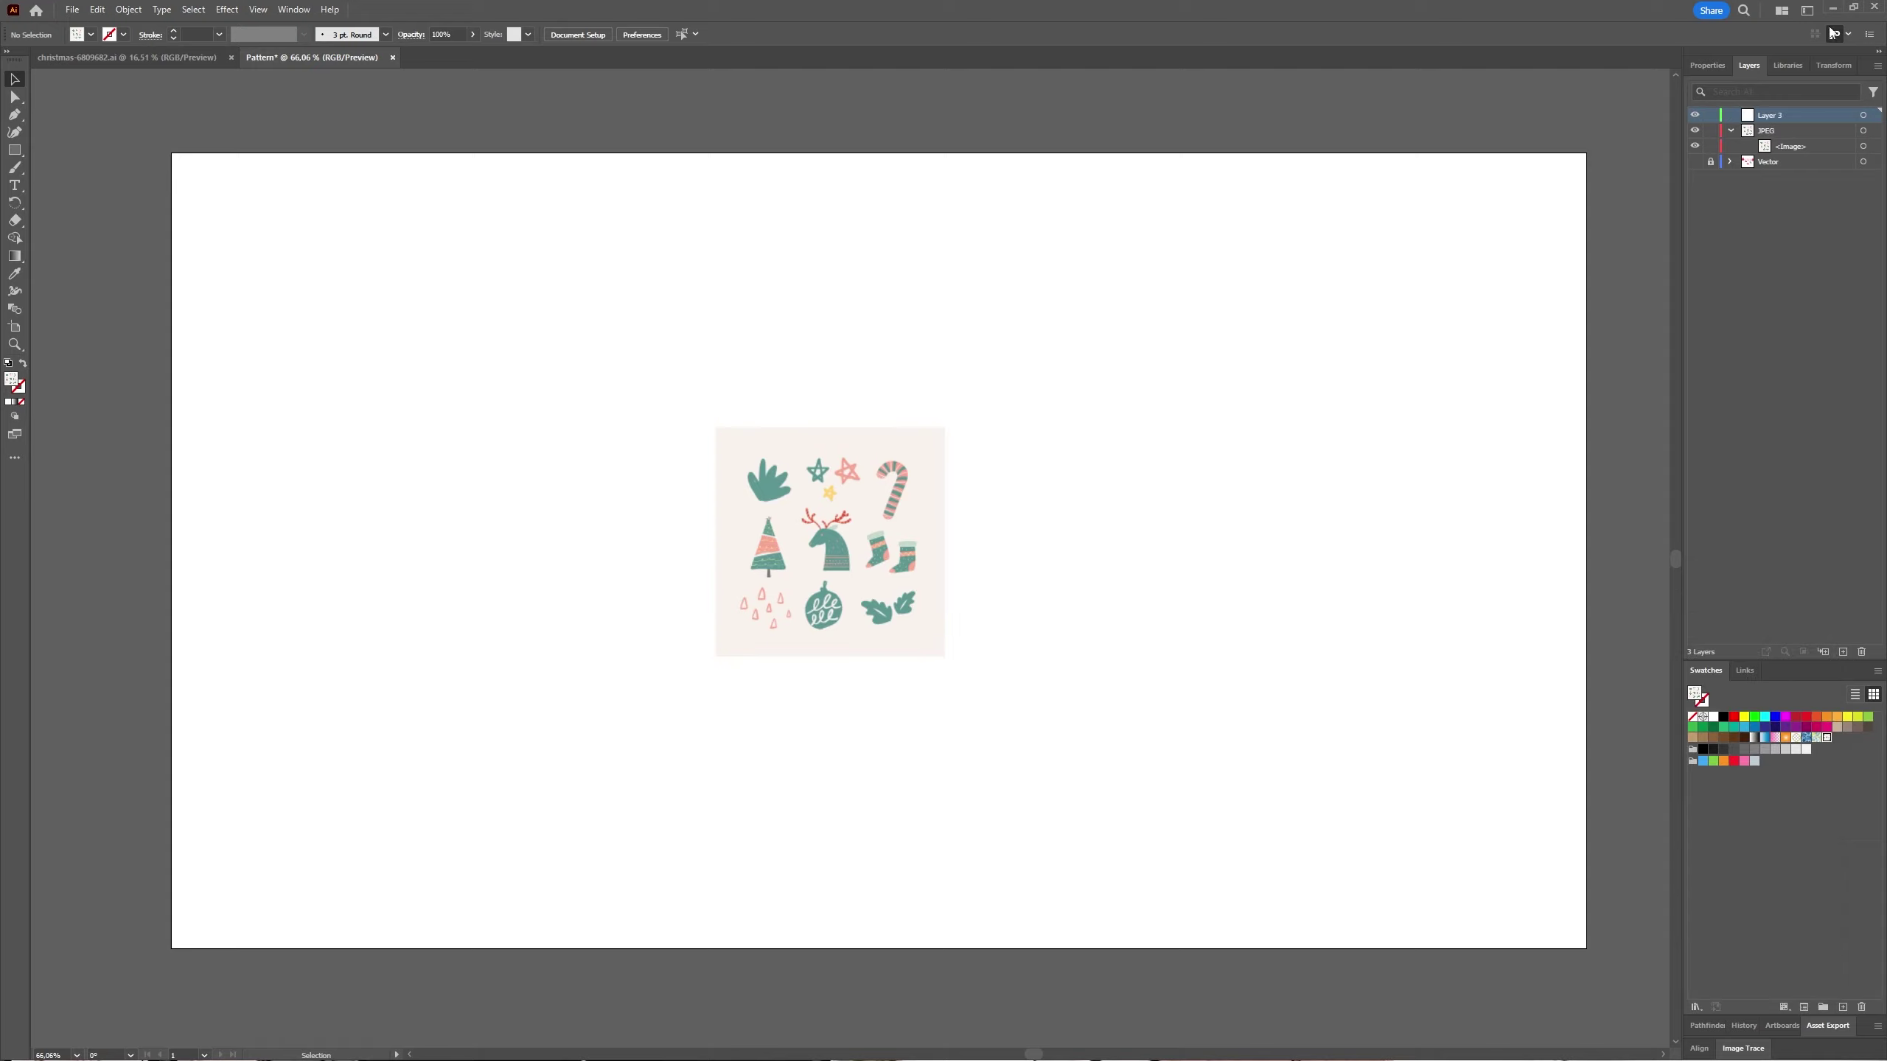
click(1694, 131)
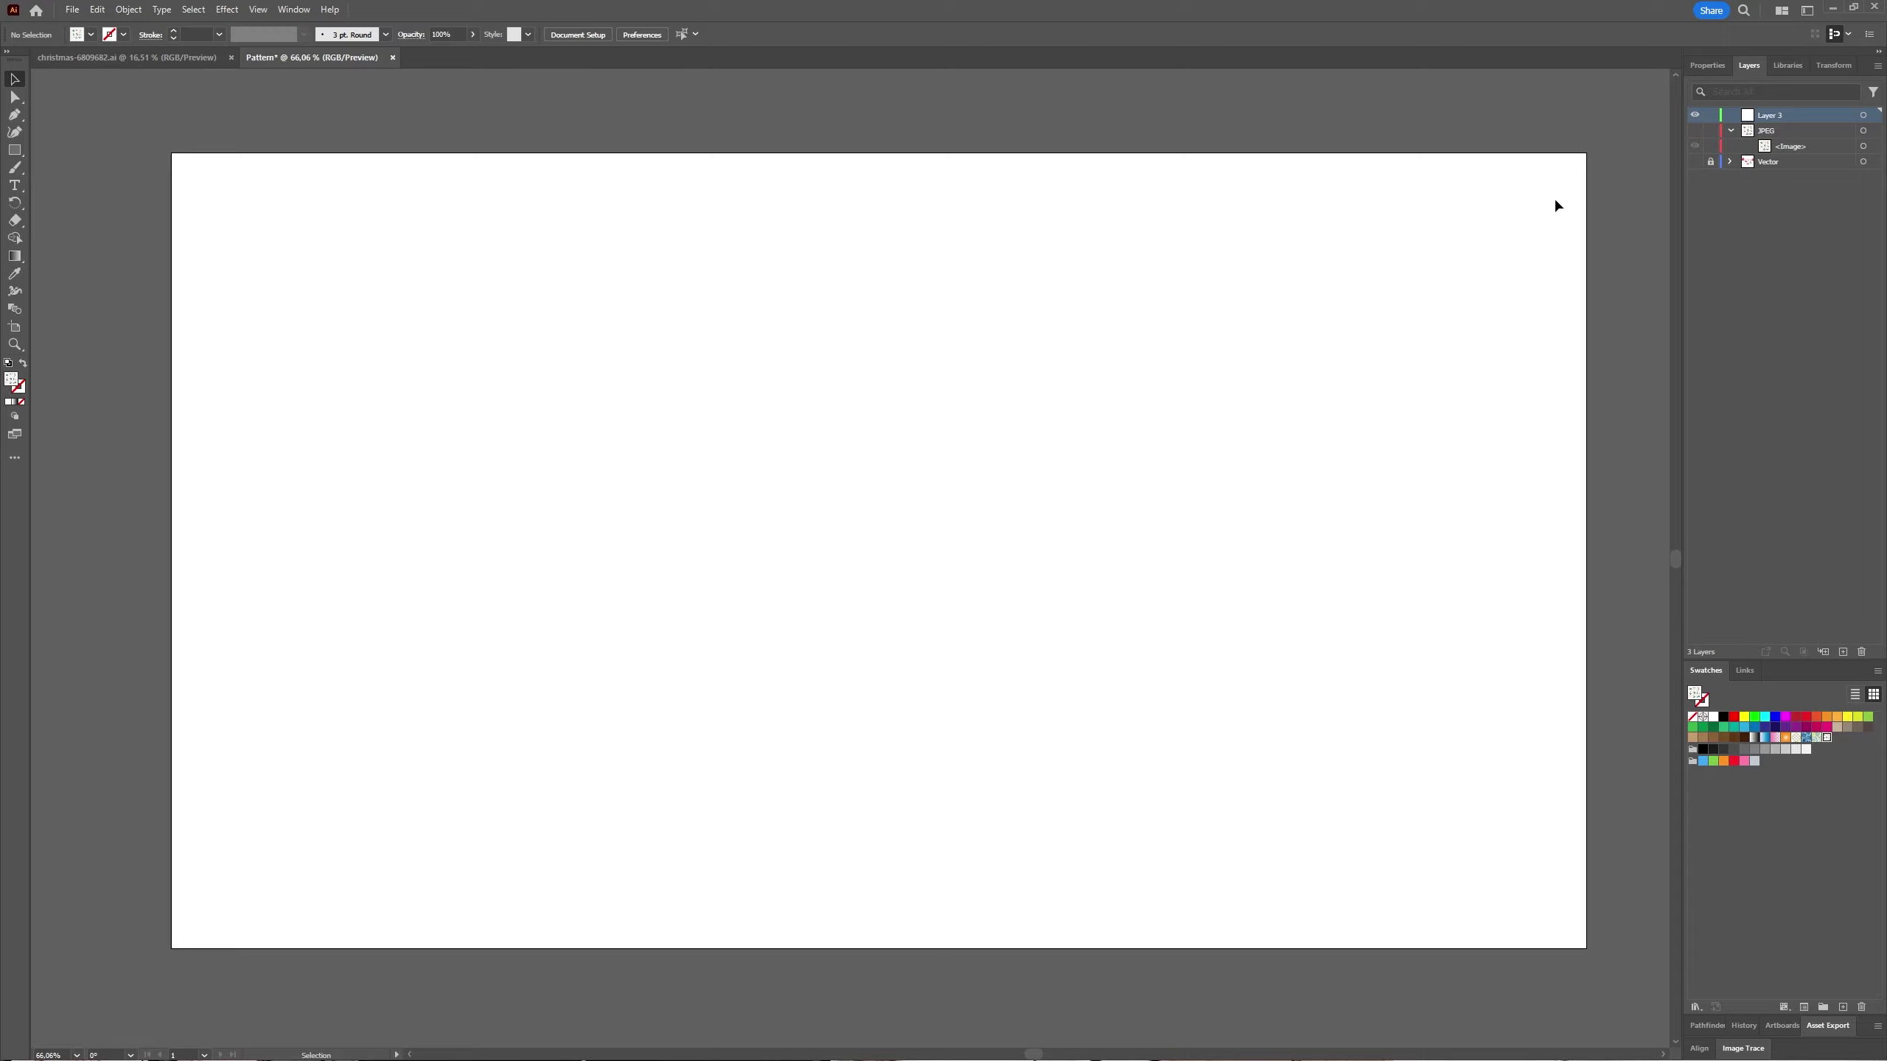
click(14, 151)
drag(172, 154, 1586, 945)
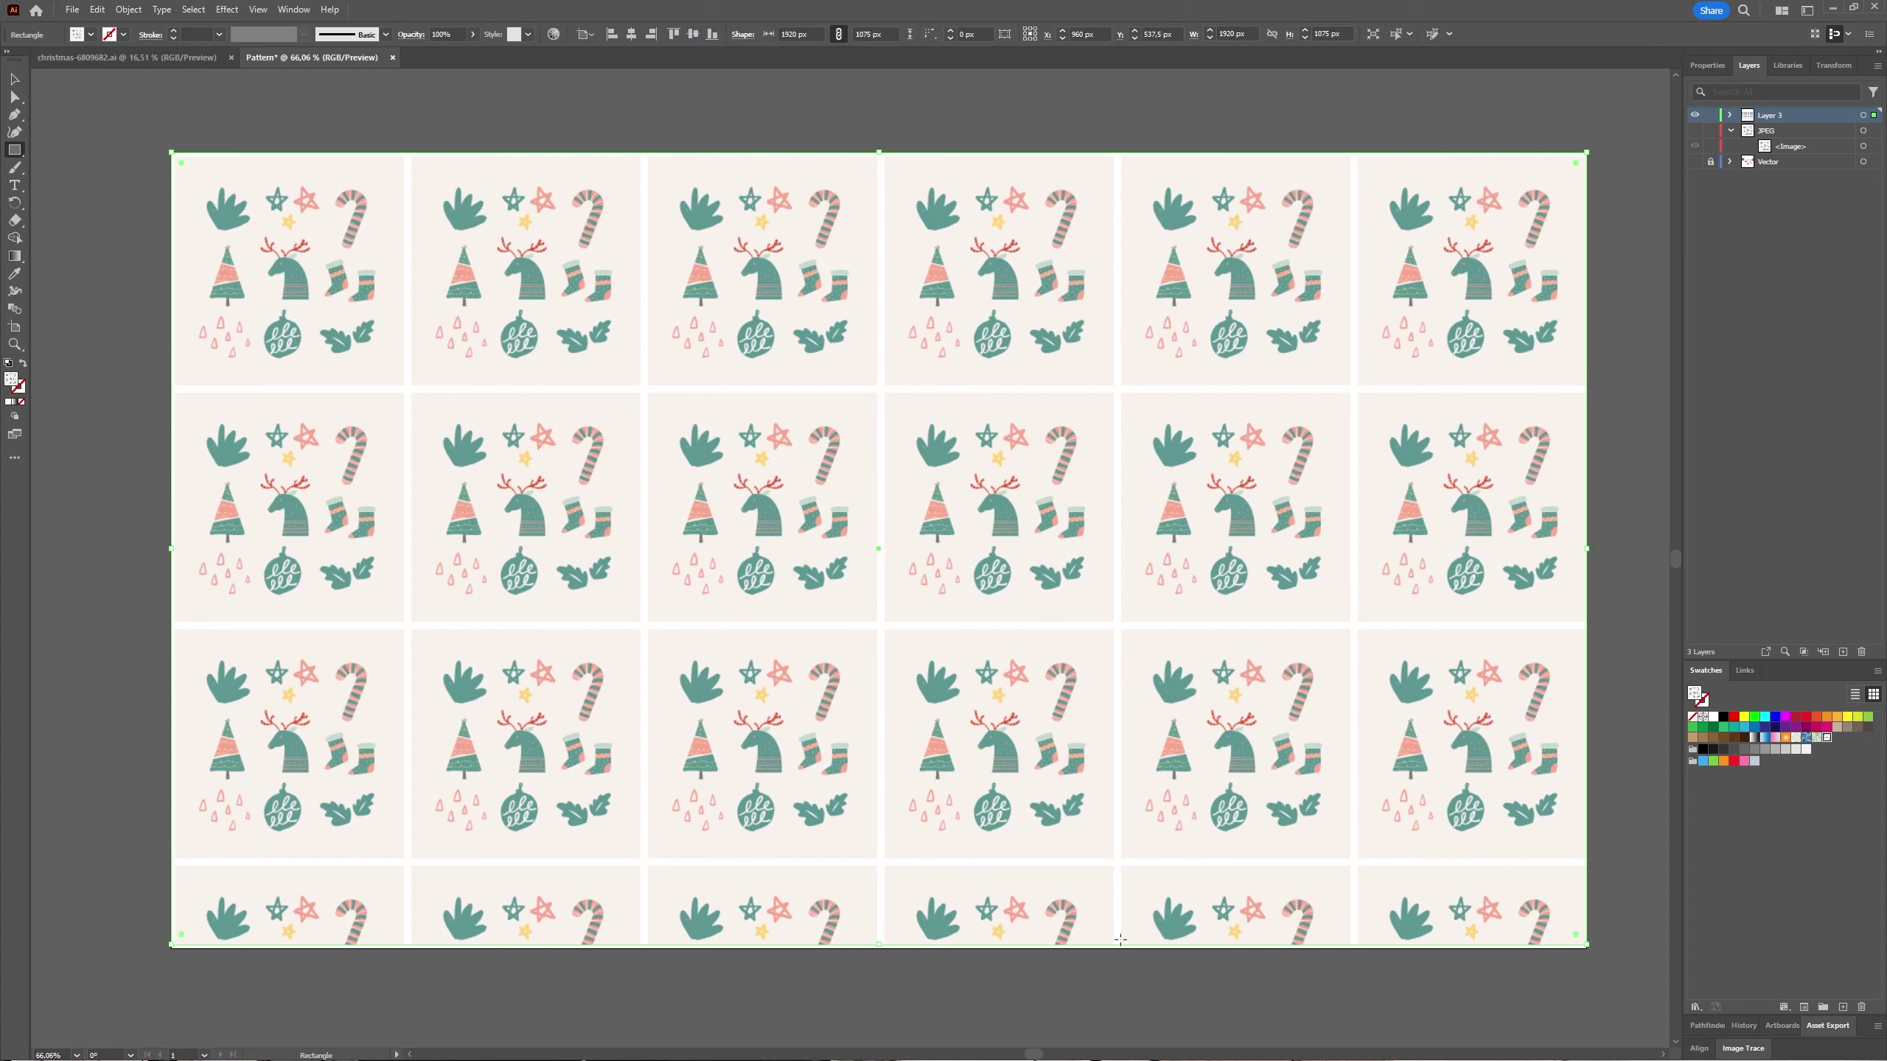
Hide Layer 3, show and unlock the Vector layer, and select all its artwork.
click(1694, 114)
key(ctrl+y)
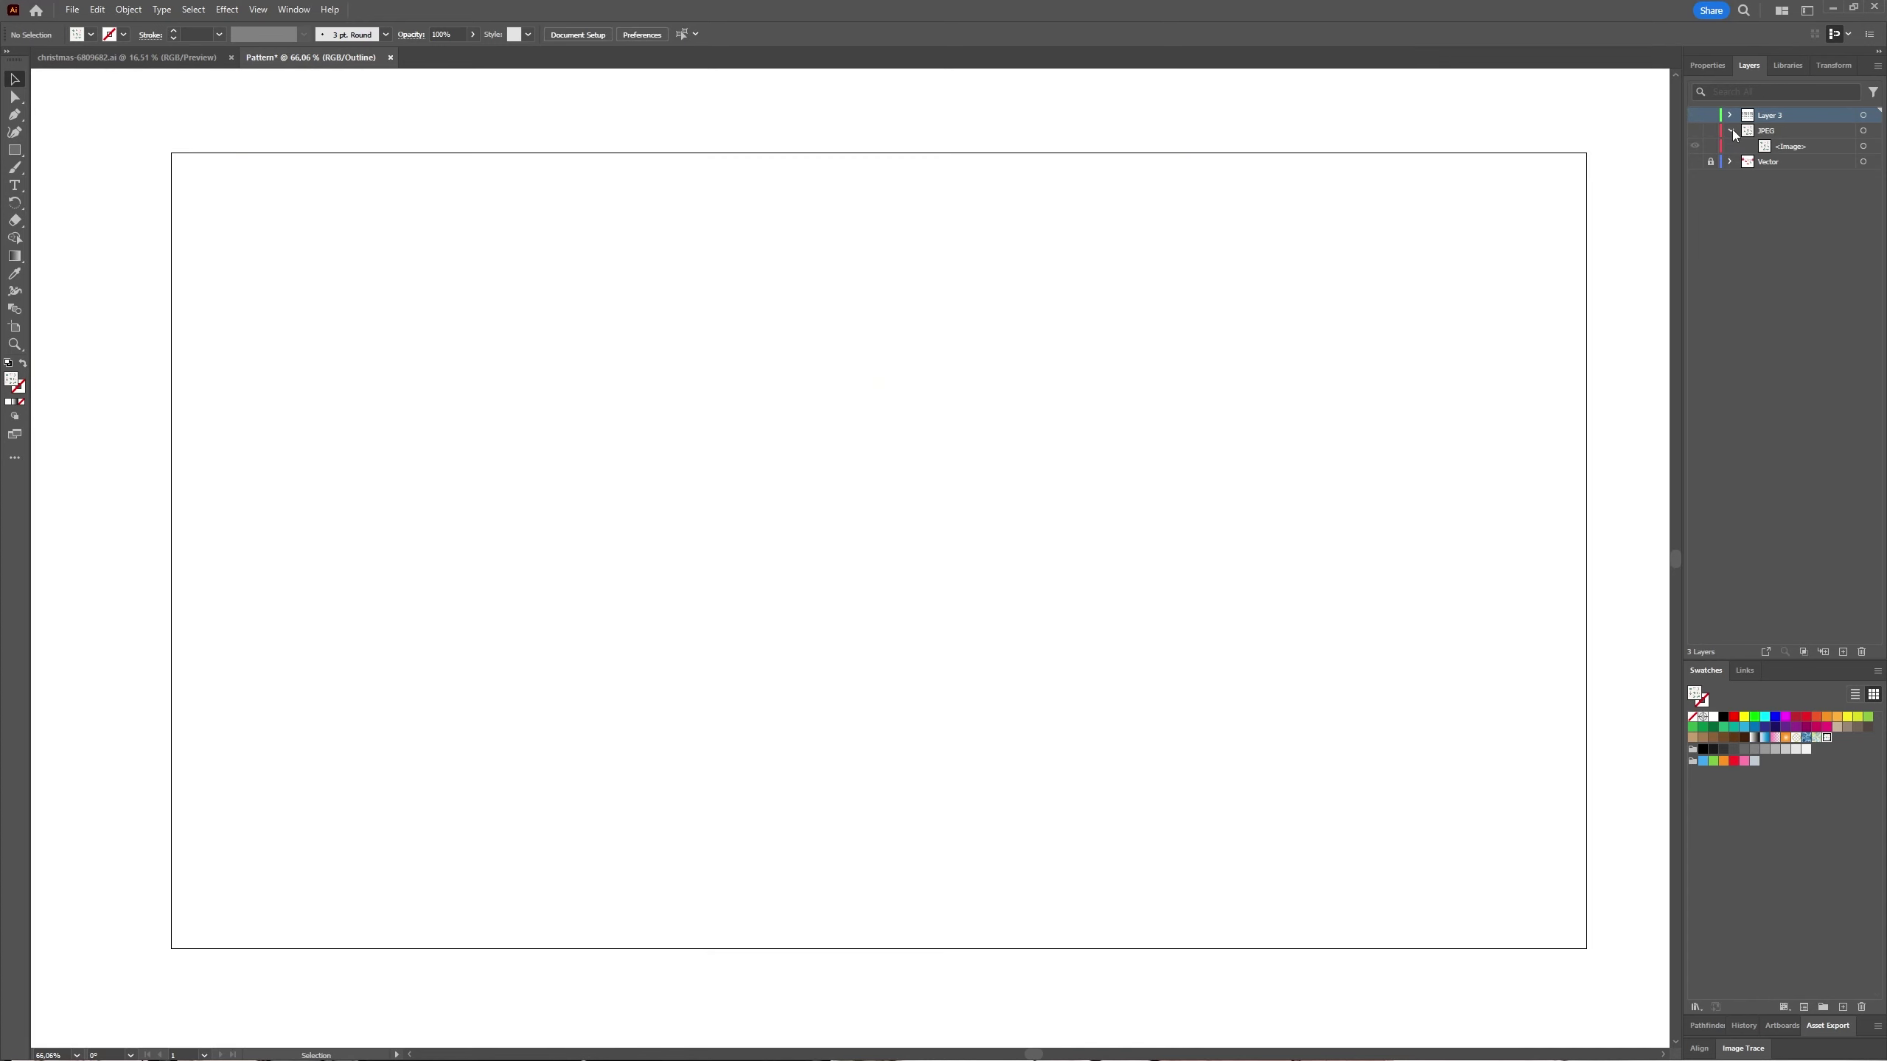
click(1697, 148)
key(ctrl+y)
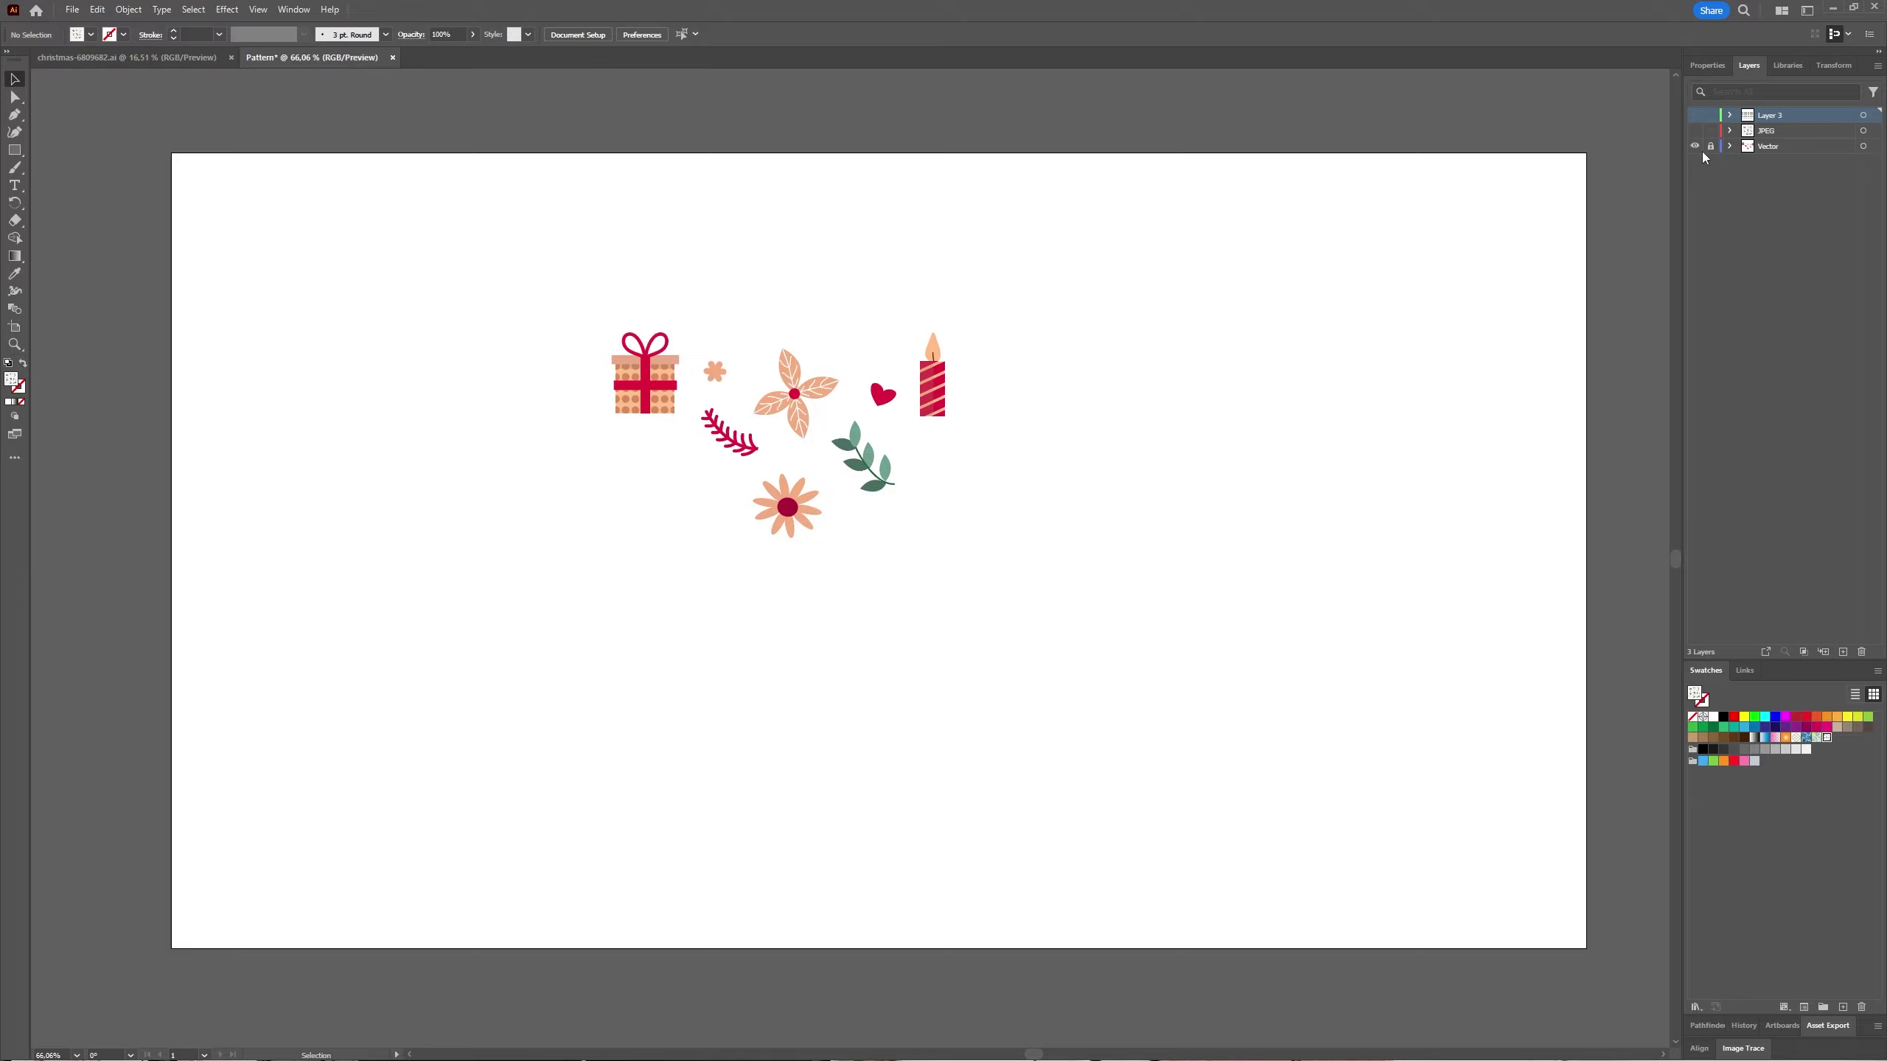
click(1710, 149)
drag(434, 295, 1112, 649)
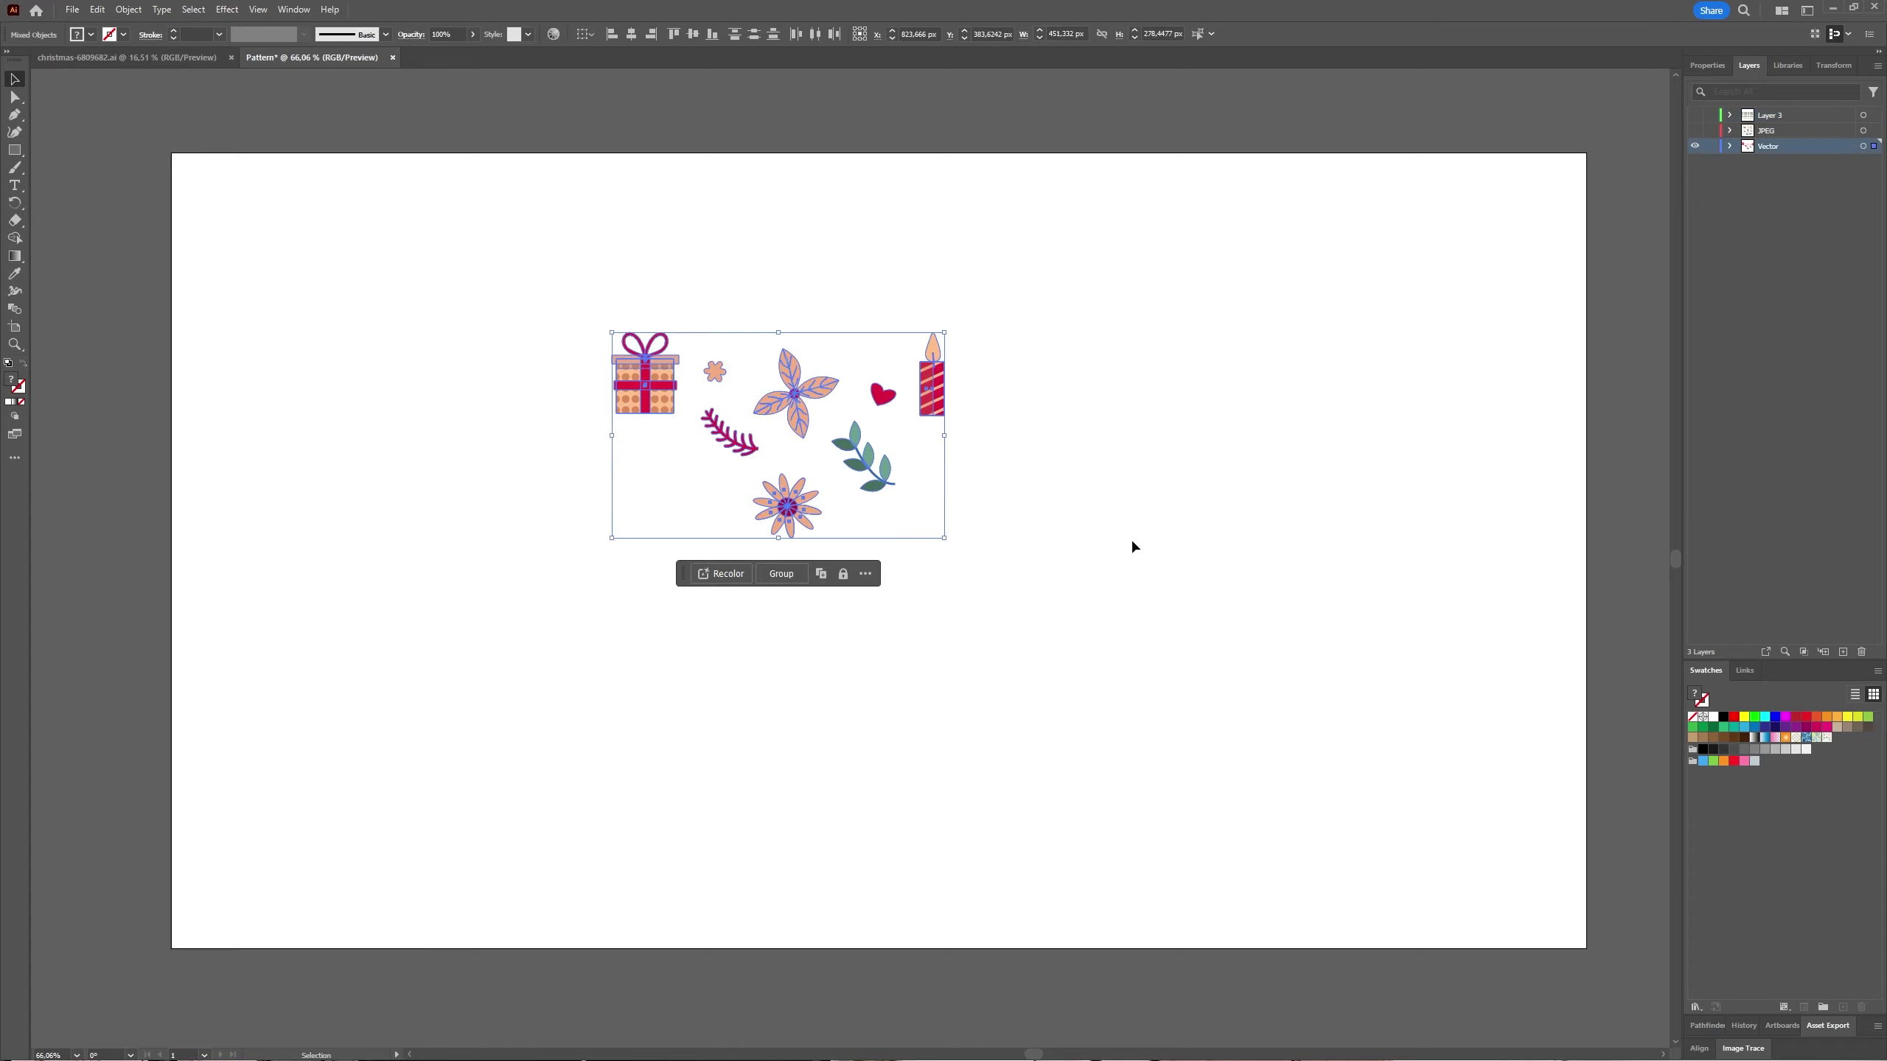
Make a new pattern from the selected gift, flower, candle and heart artwork via Object > Pattern > Make.
click(127, 9)
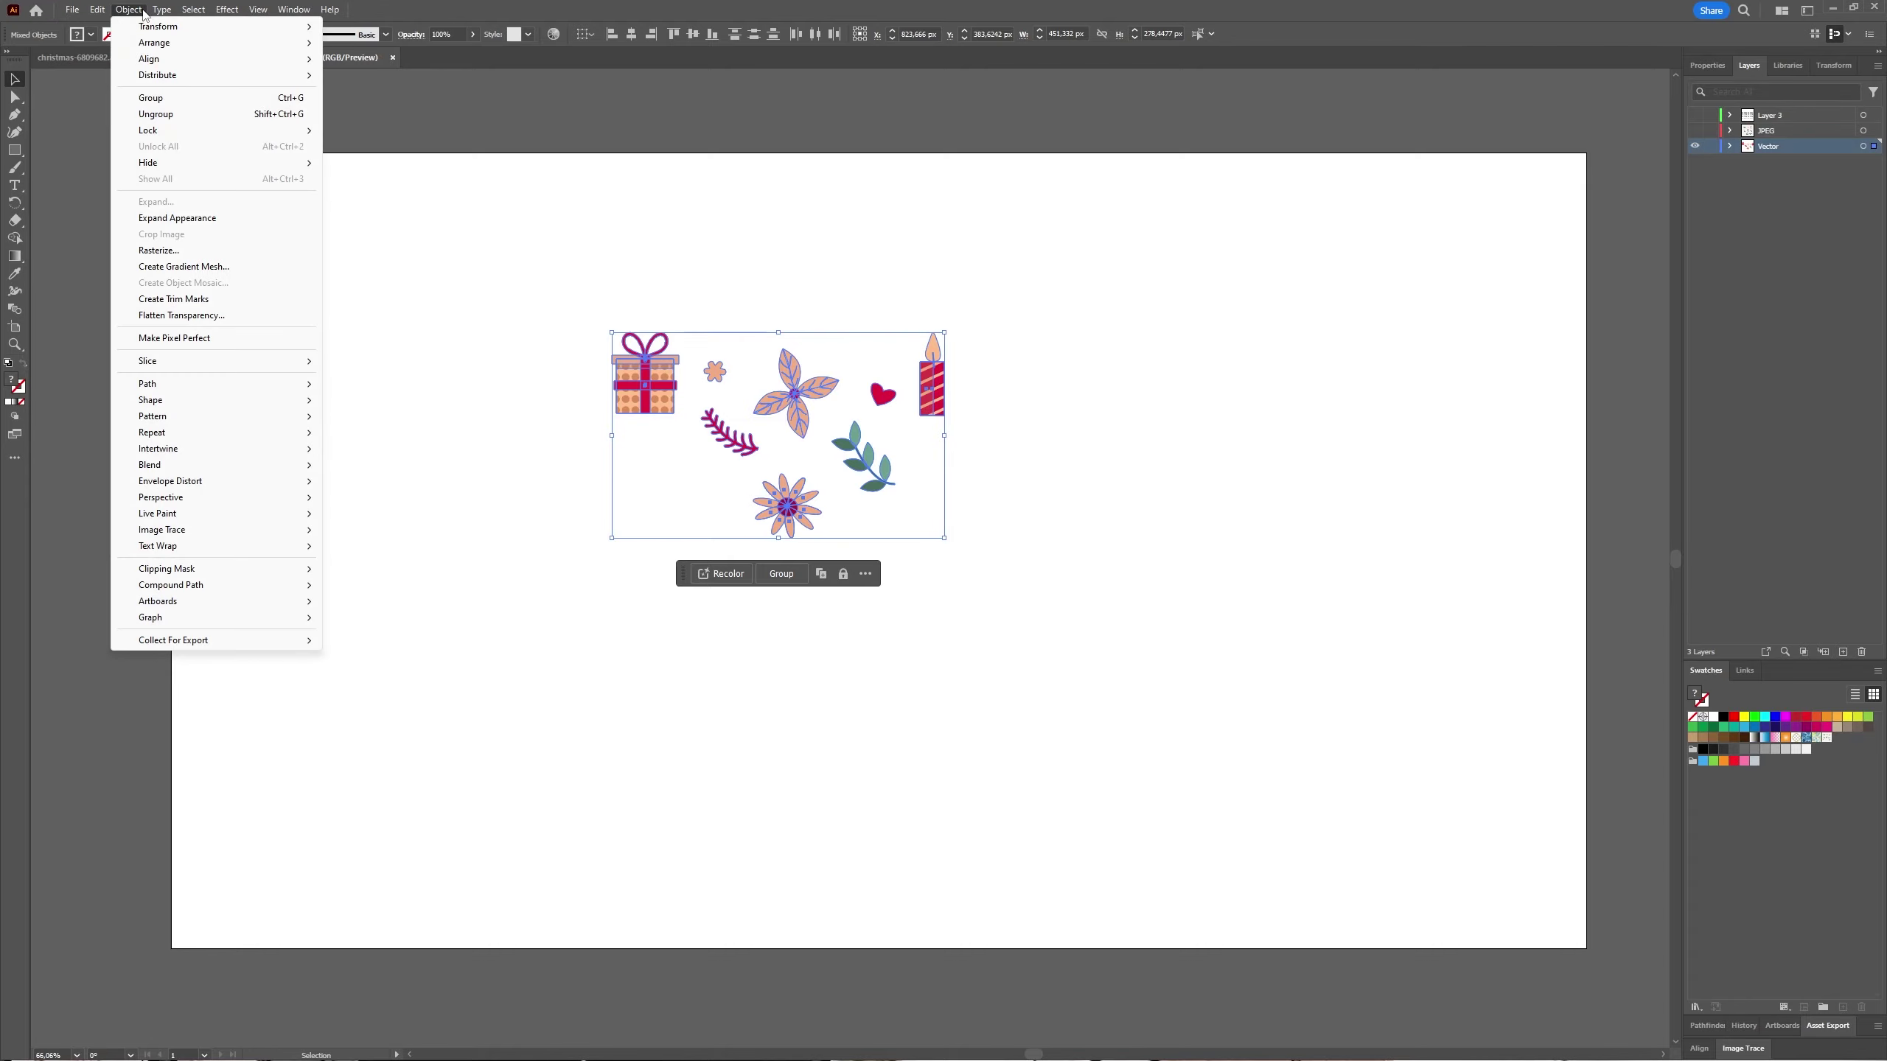
mouse_move(282, 418)
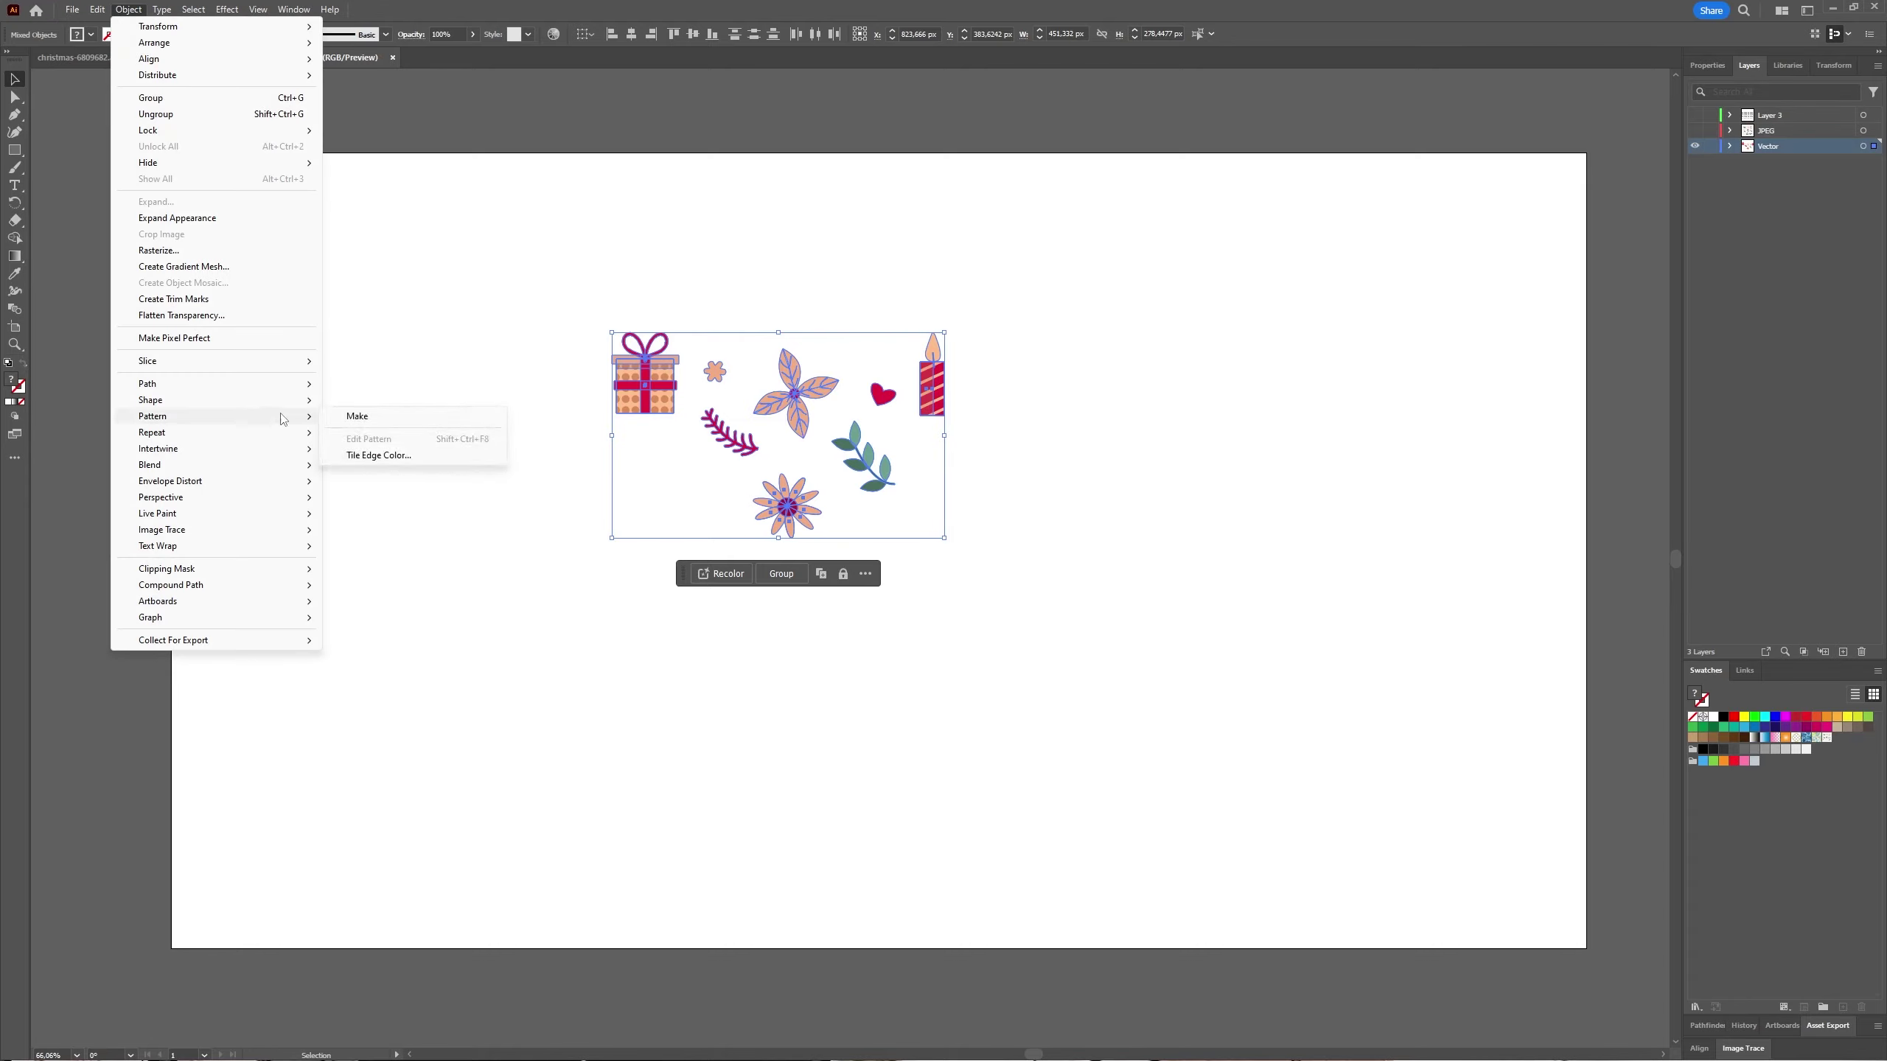
click(405, 419)
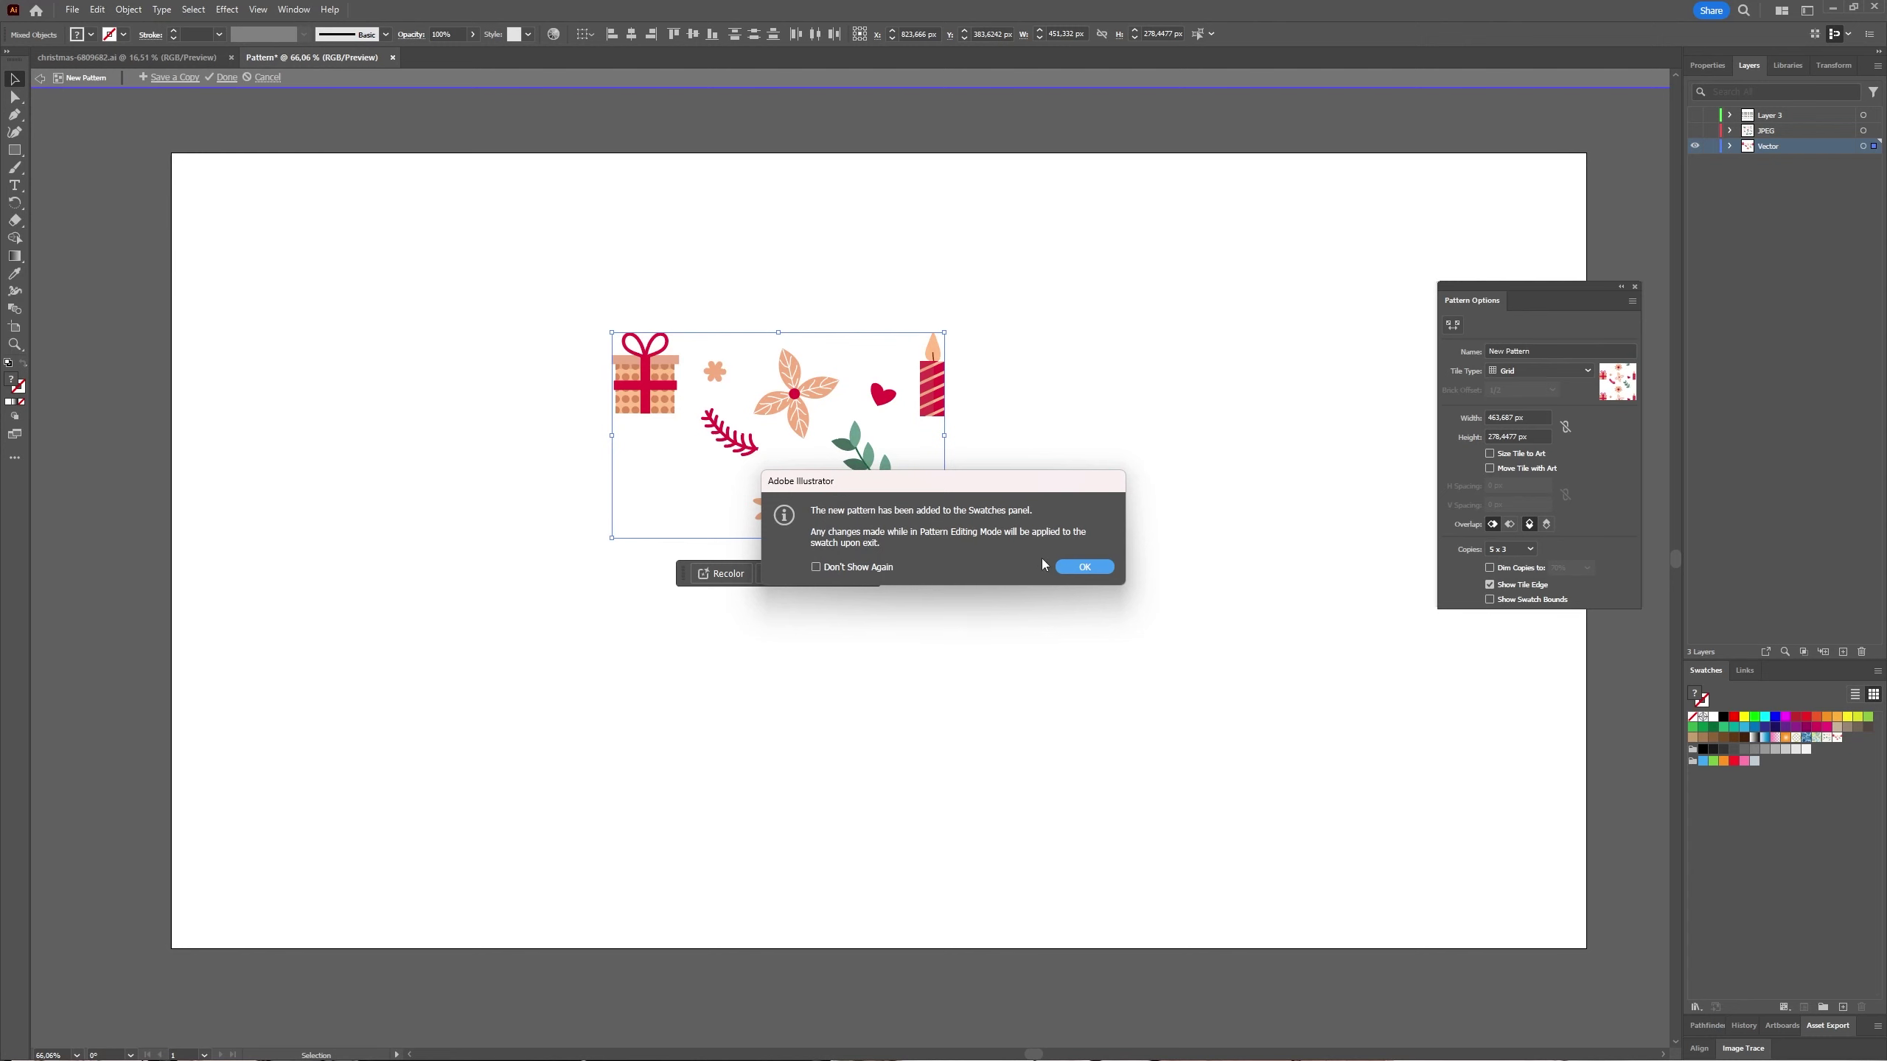
click(1093, 567)
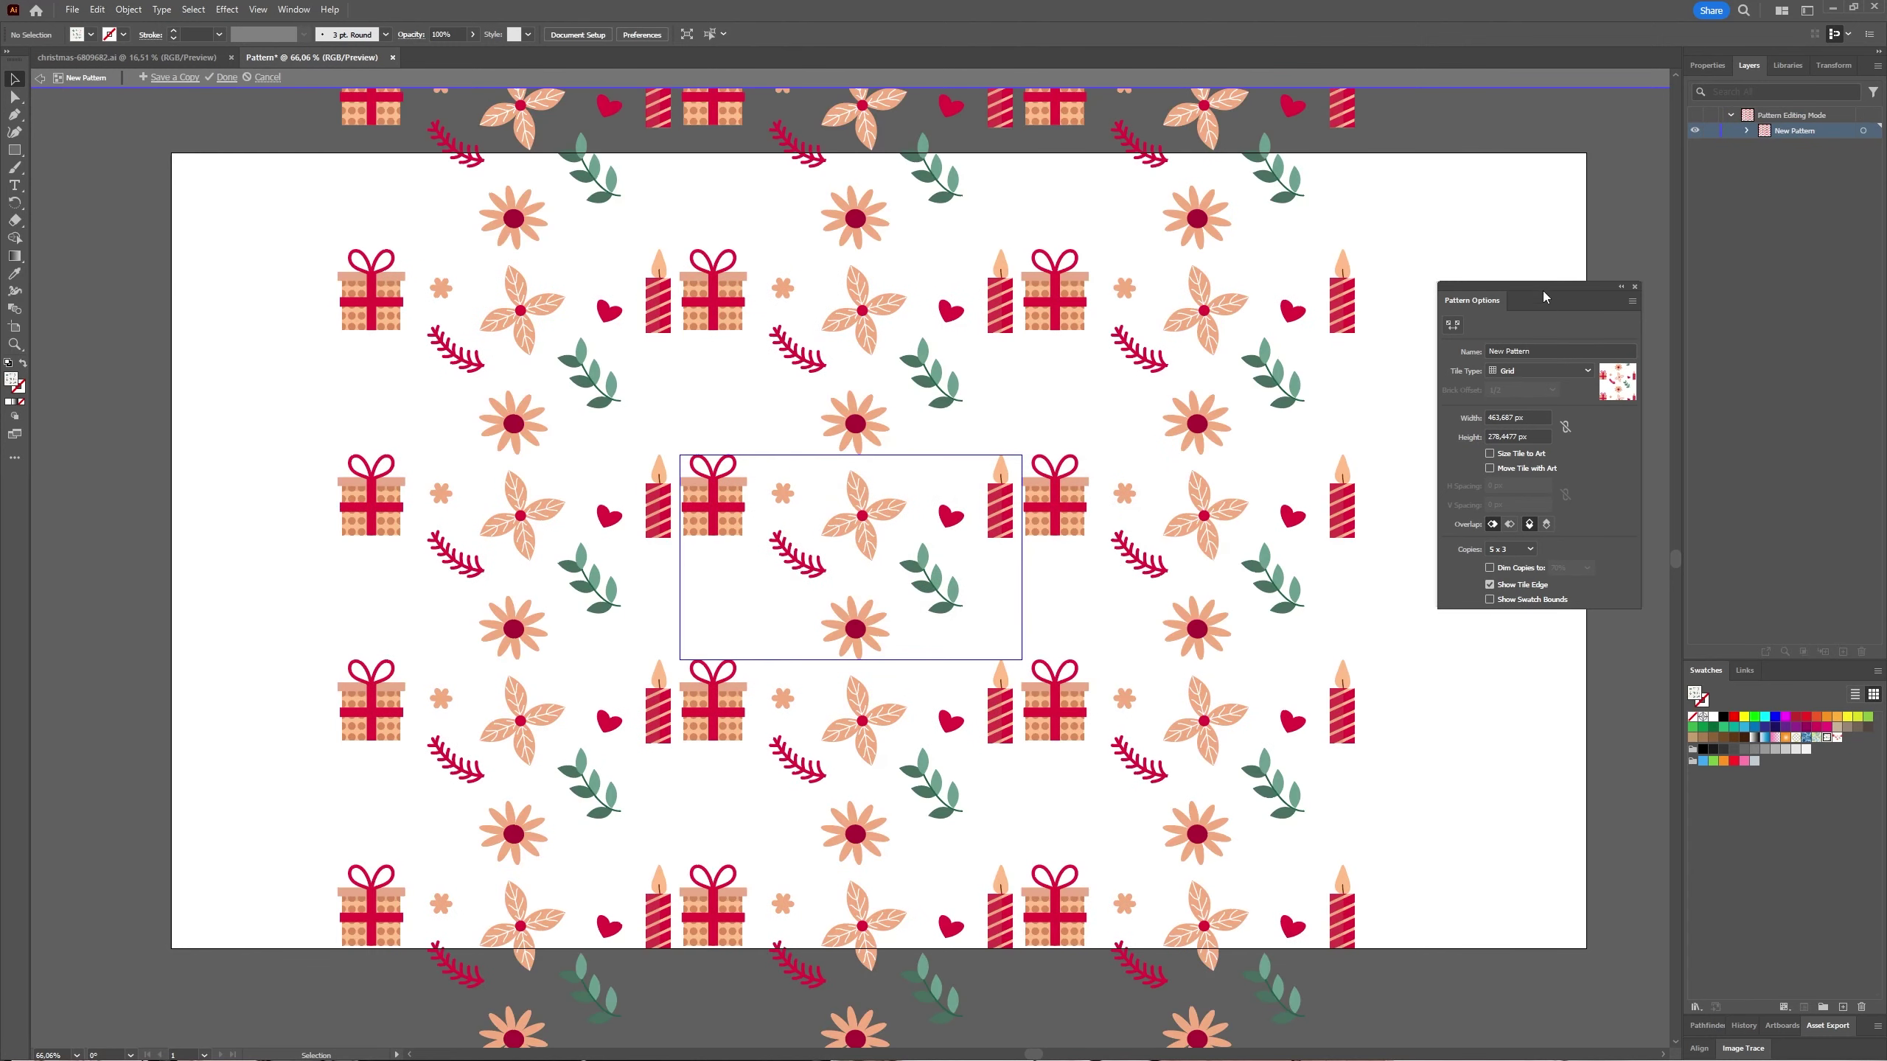
Name the pattern 'Gift' and set its preview copies to 9 x 9.
drag(1543, 296, 1599, 276)
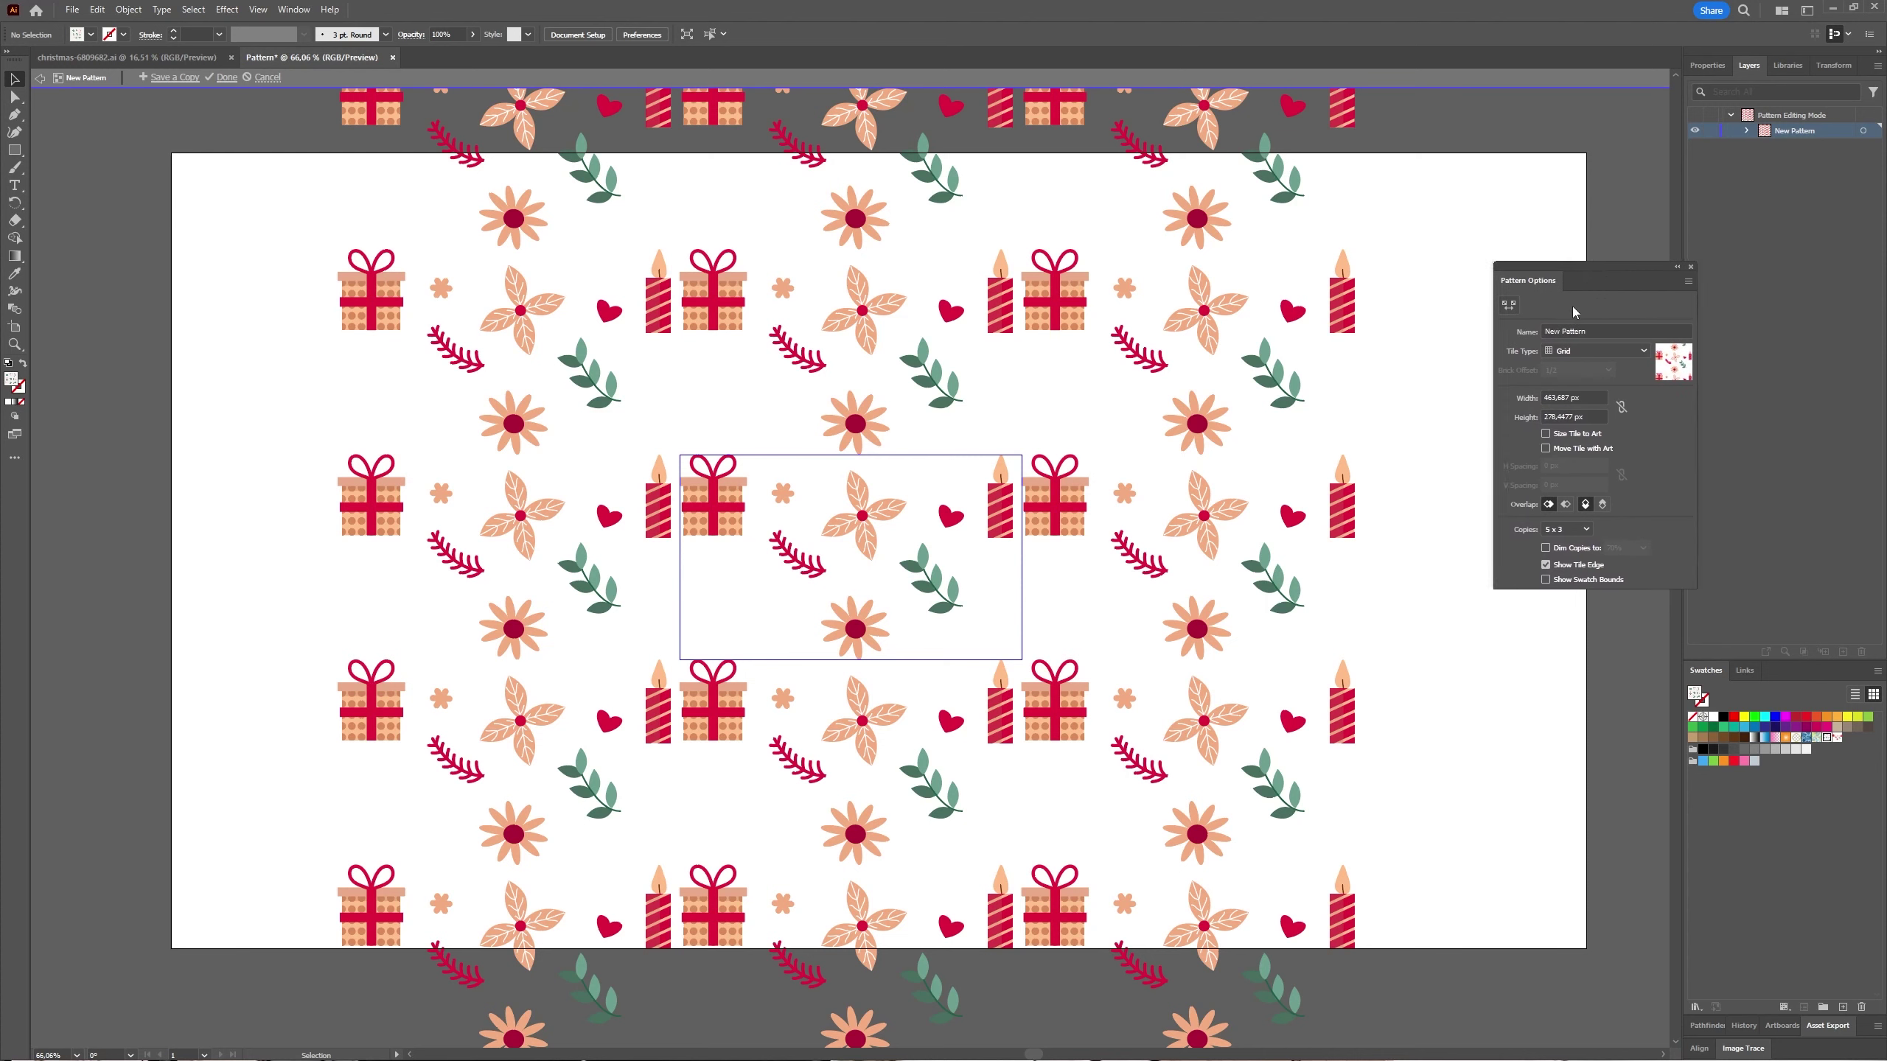
triple_click(1600, 329)
text(Gift)
click(1582, 532)
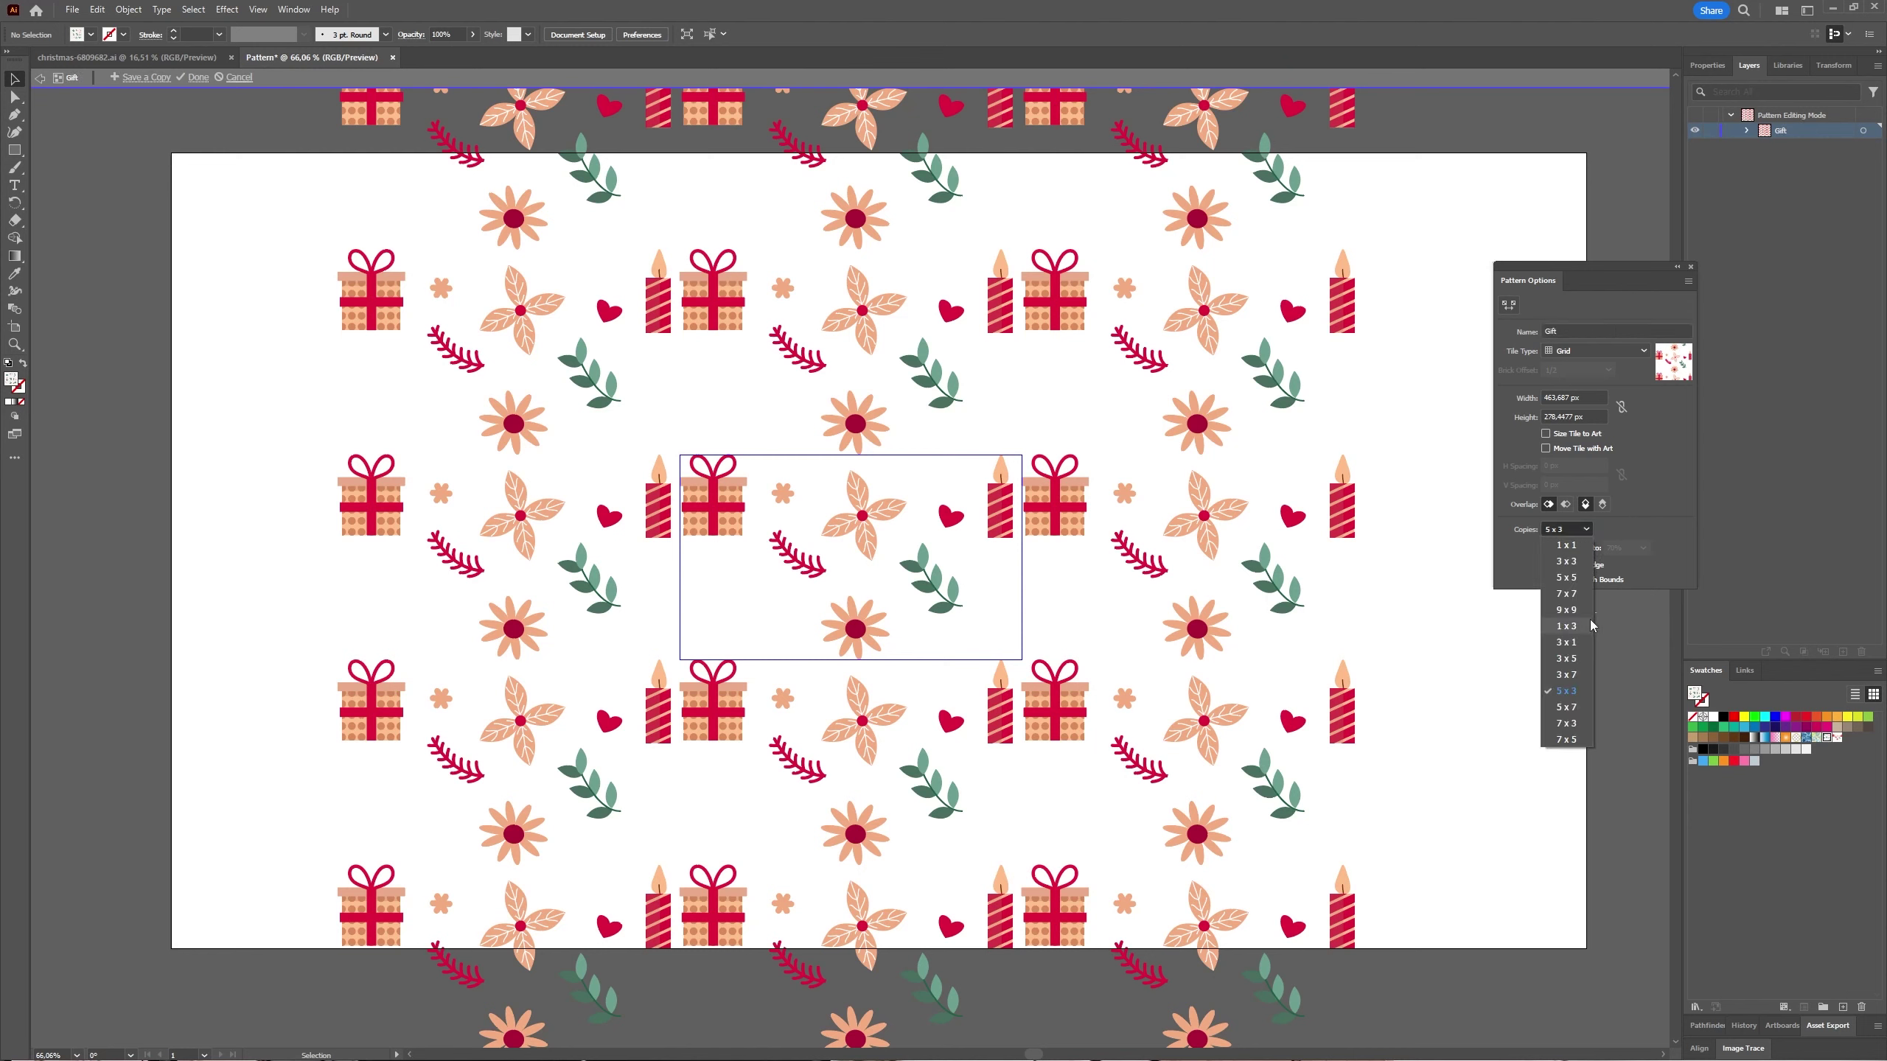
click(1567, 610)
drag(1592, 274, 1728, 238)
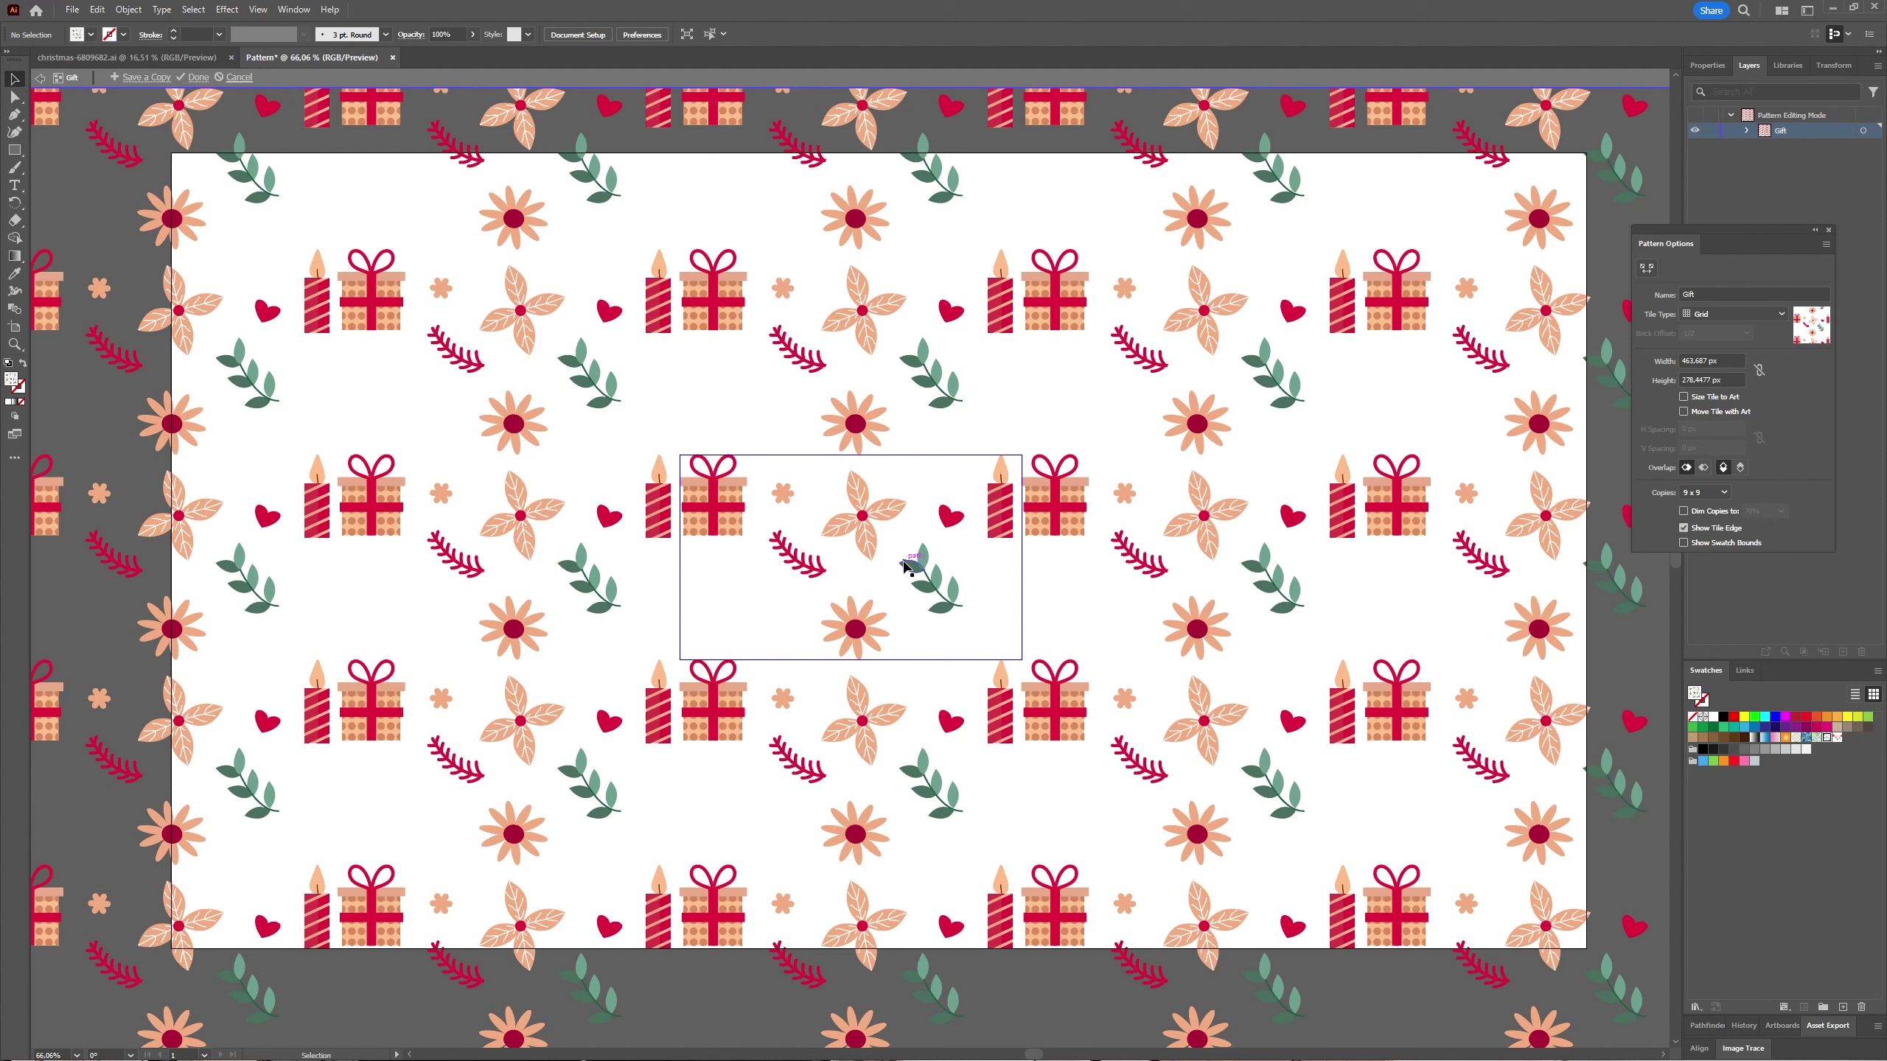
Move the green leaf left, resize the bottom flower and shrink the leaf group.
click(932, 587)
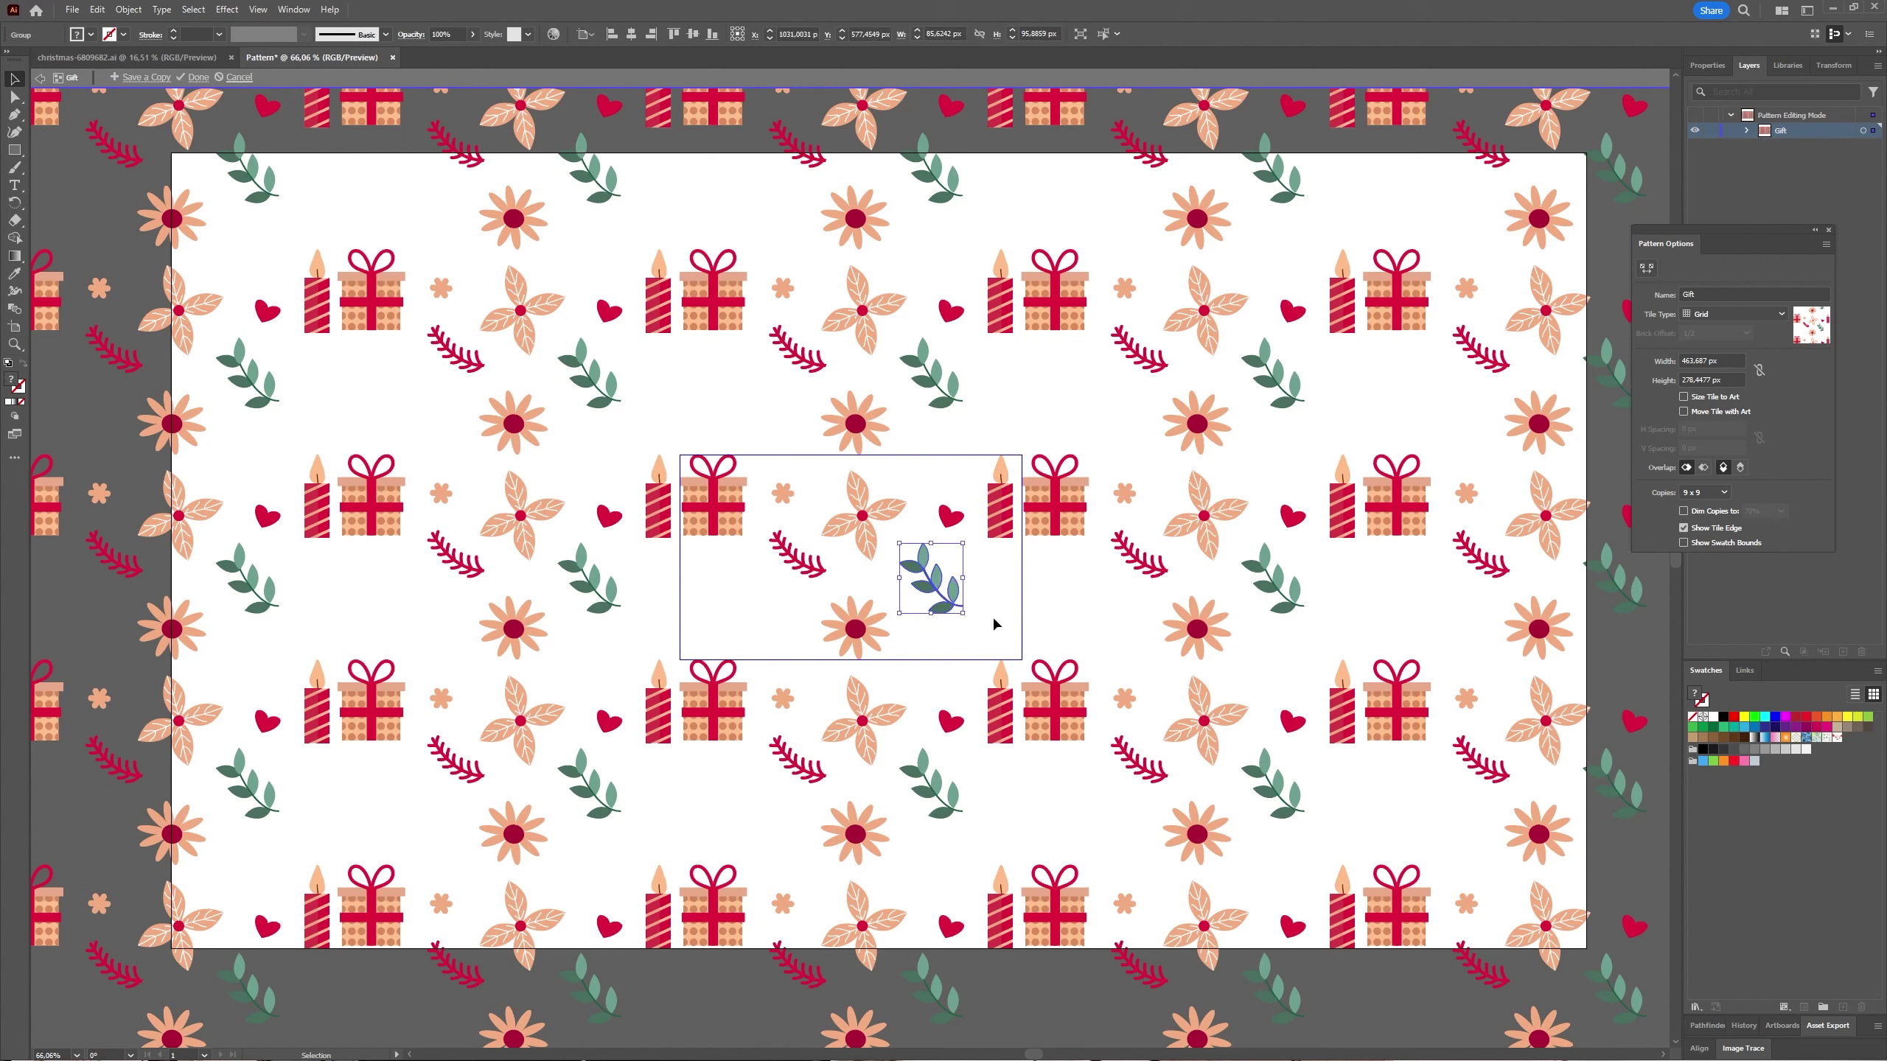
drag(945, 600, 879, 601)
click(854, 628)
click(864, 509)
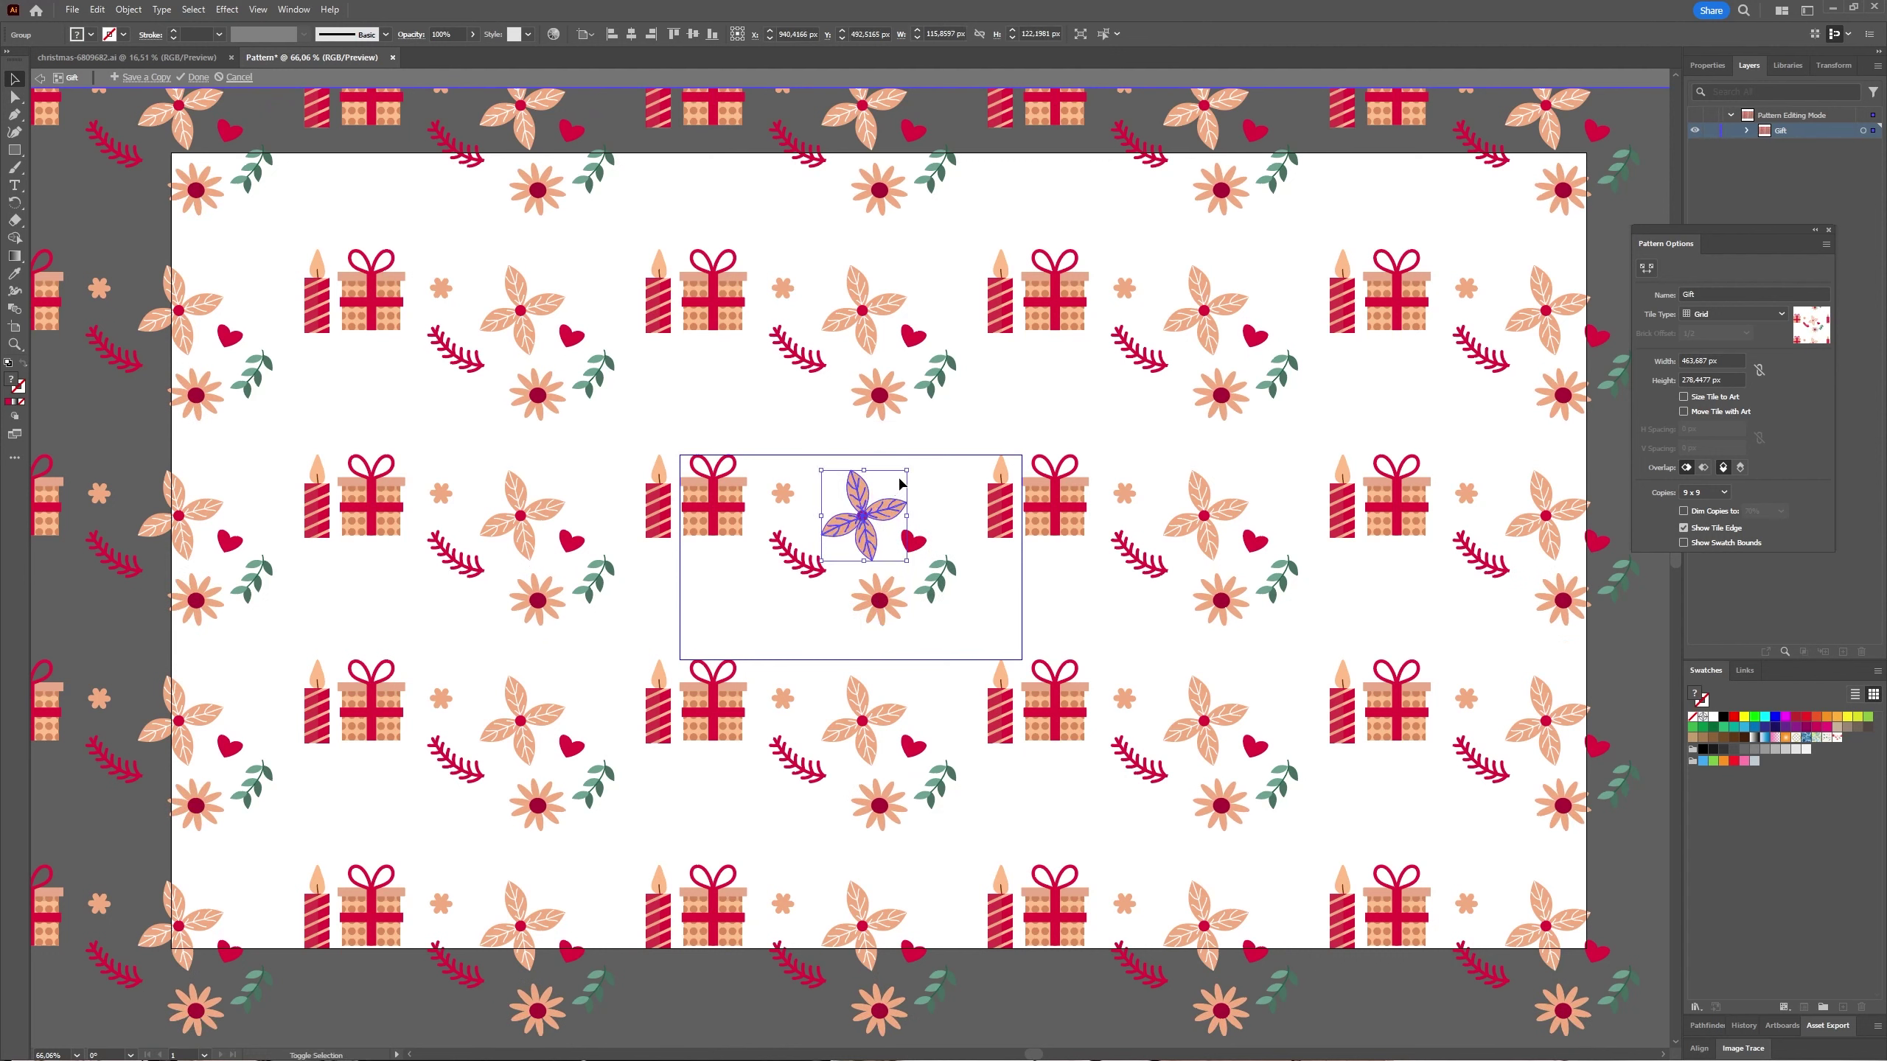
mouse_move(907, 469)
mouse_down()
mouse_move(884, 525)
mouse_move(936, 492)
mouse_up()
Shrink the red branch and shift it right, then move the peach flower right.
click(808, 557)
drag(828, 532, 801, 577)
drag(851, 541, 880, 540)
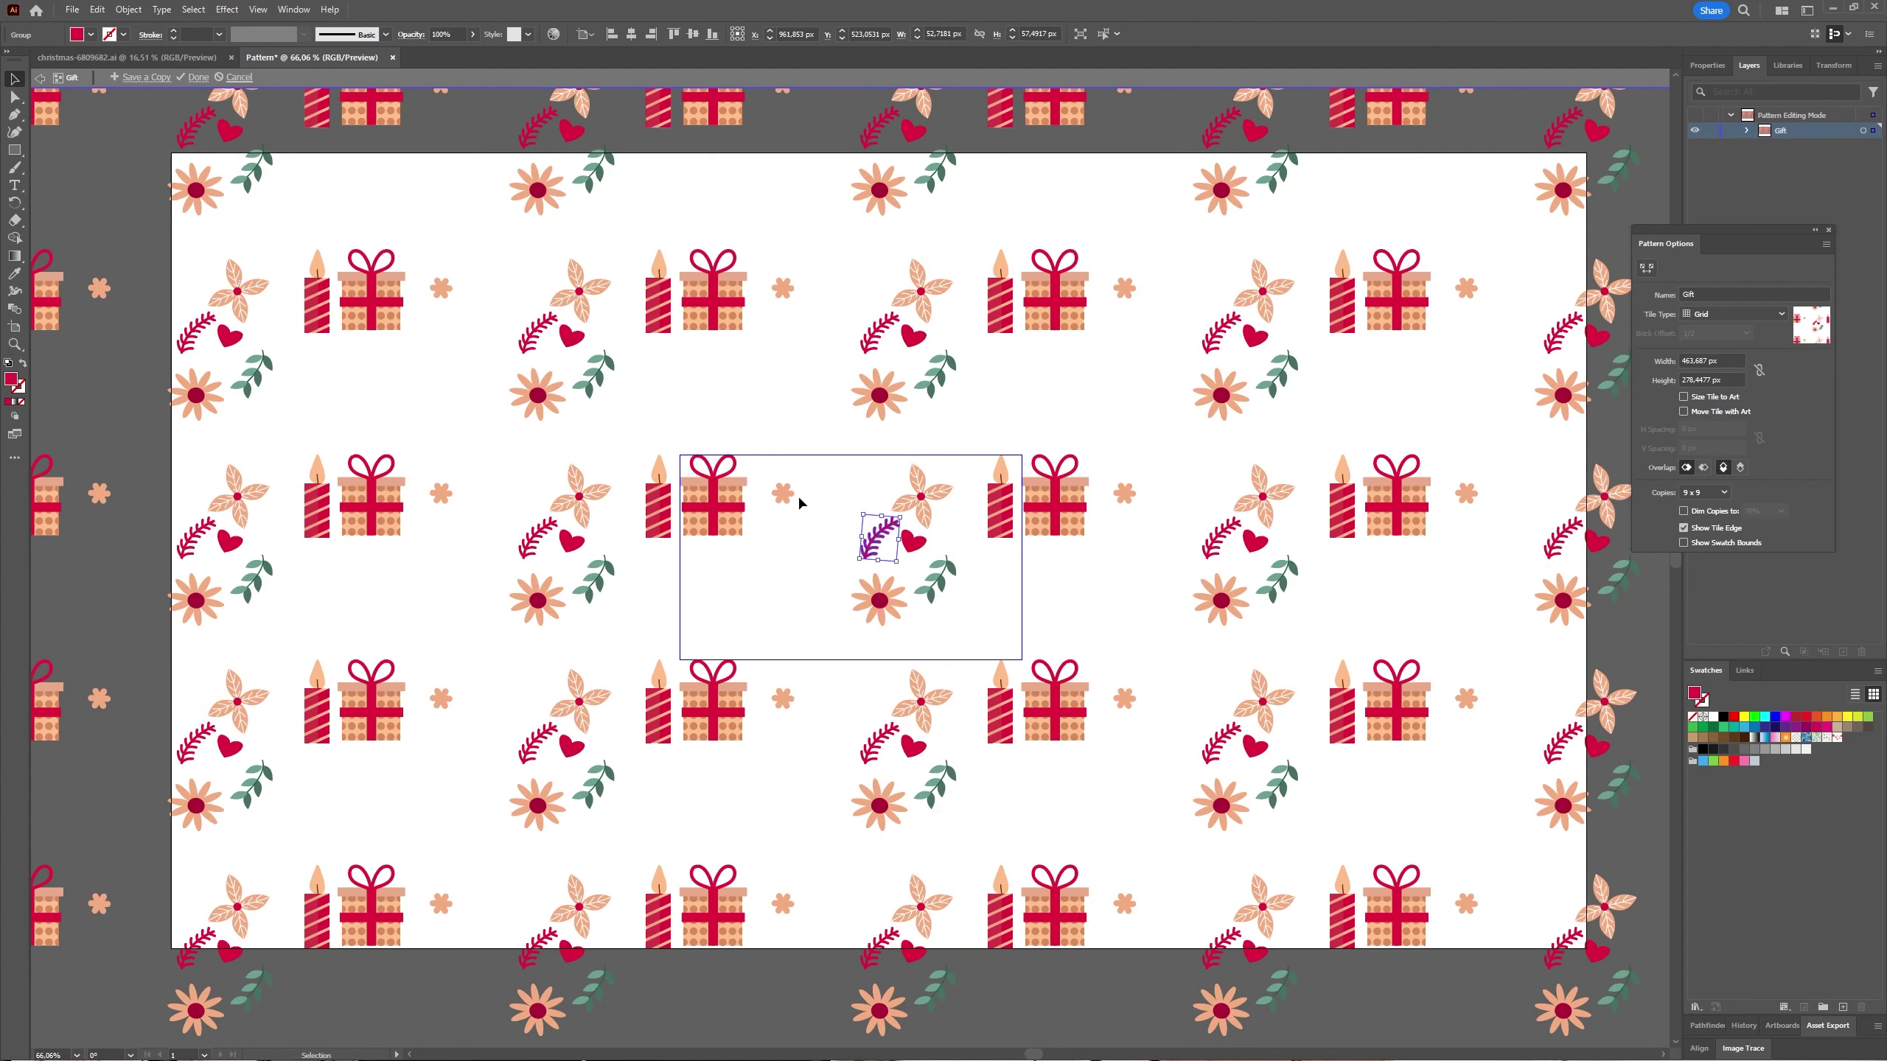
drag(786, 496, 874, 499)
Move the gift down-right and shrink the candle to about half size.
click(724, 513)
drag(736, 521, 830, 531)
click(1002, 499)
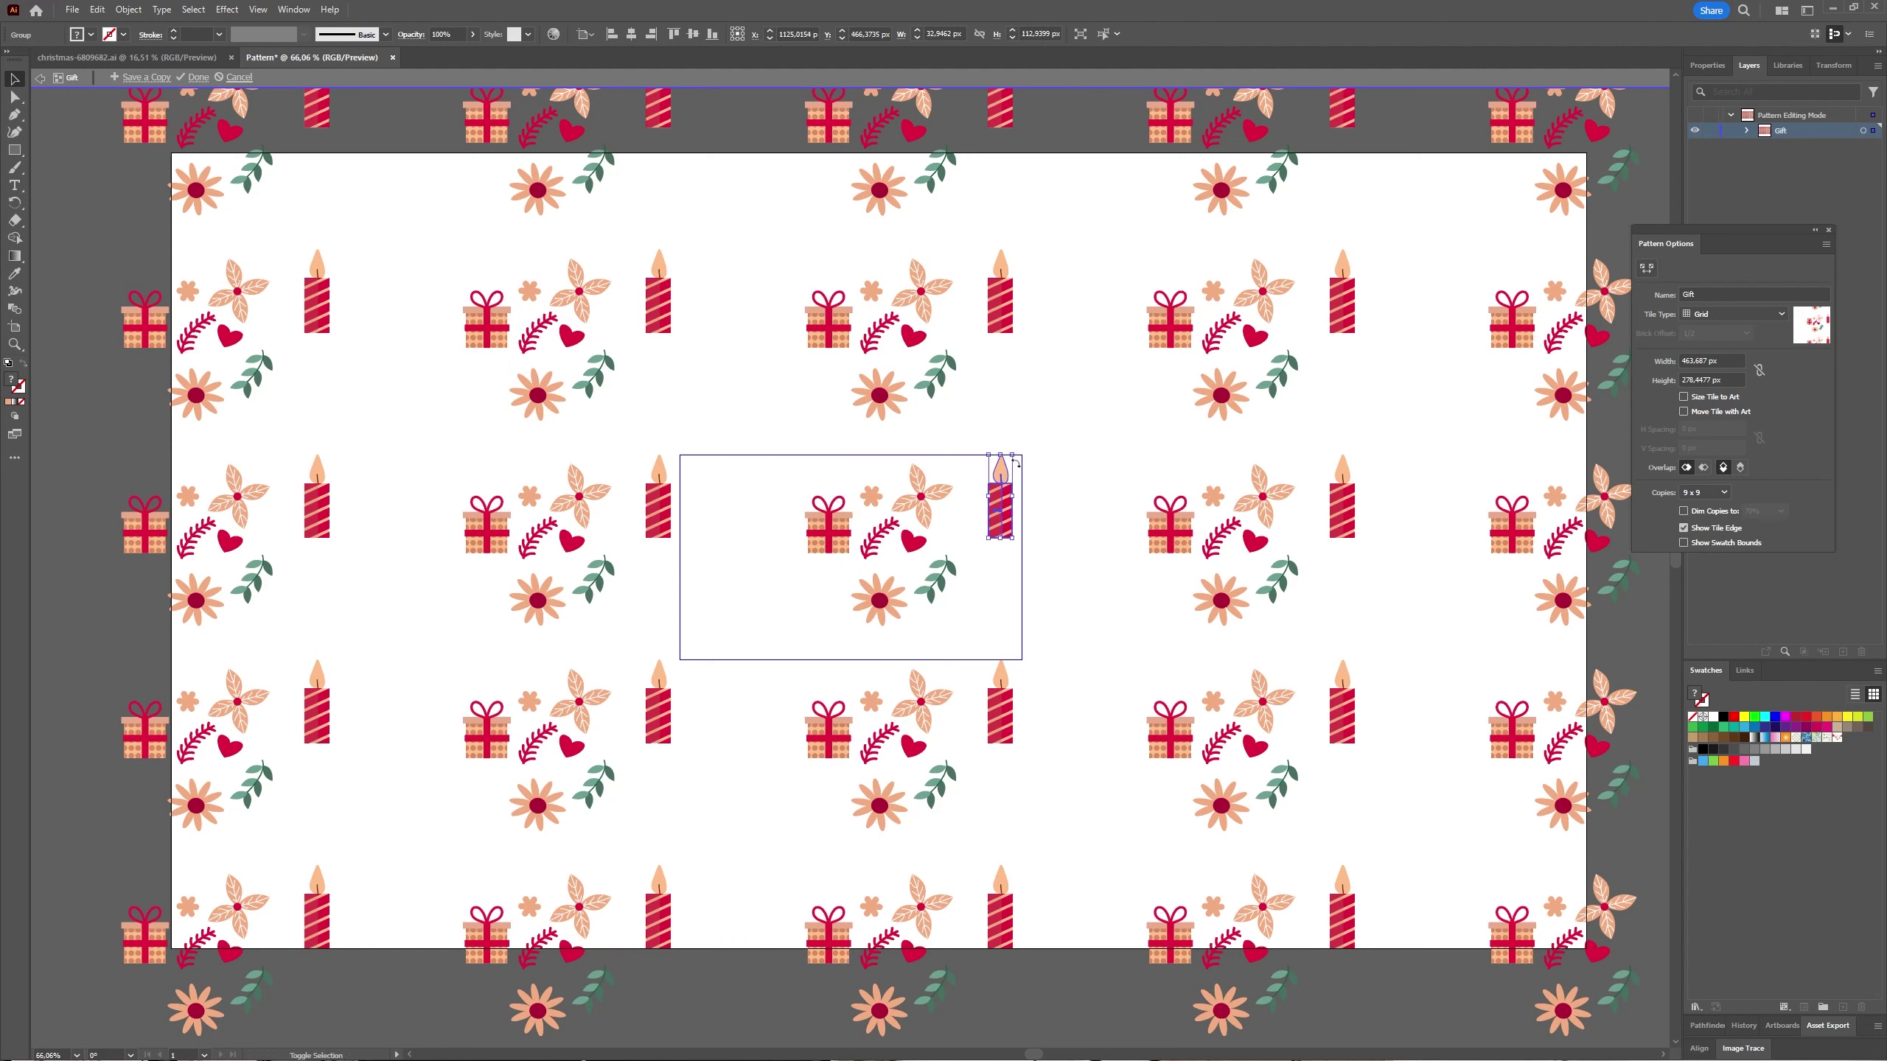
drag(1012, 459, 962, 532)
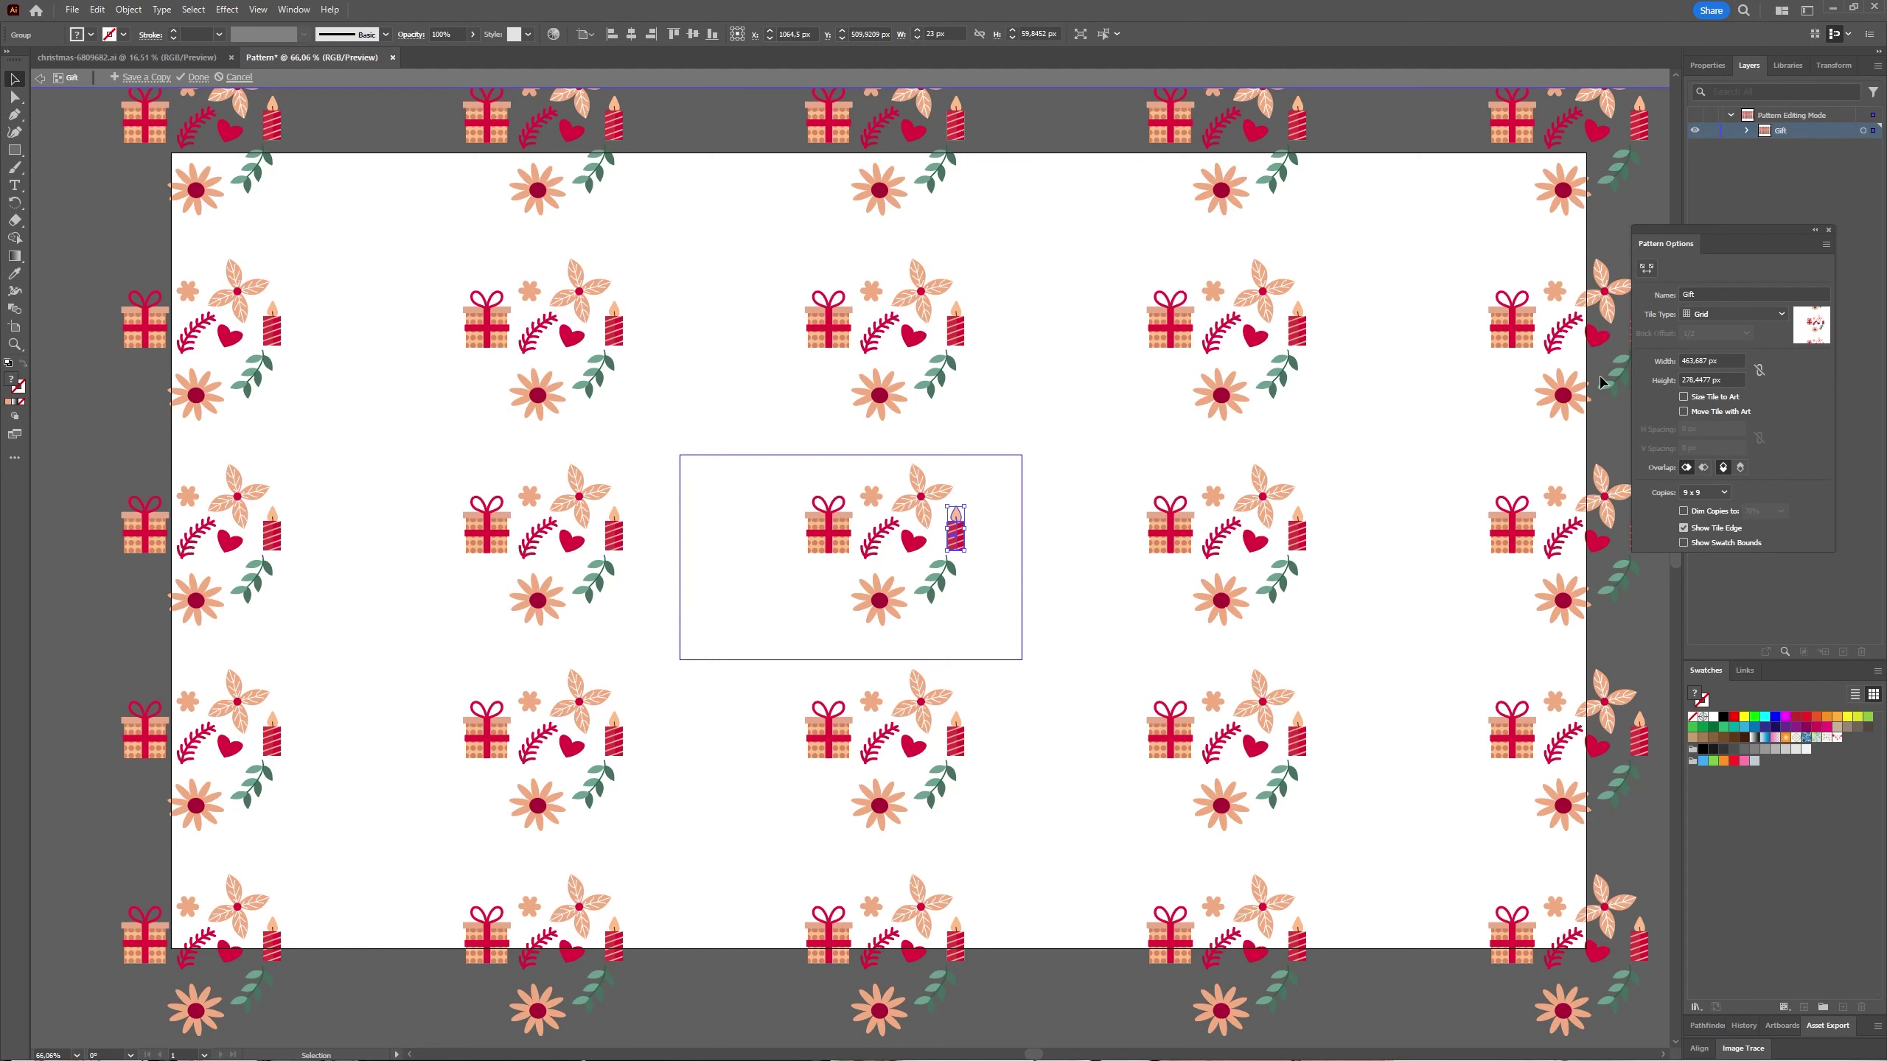
Turn on Size Tile to Art, set H Spacing to 10 px, and nudge the bottom flower up-left.
click(1684, 396)
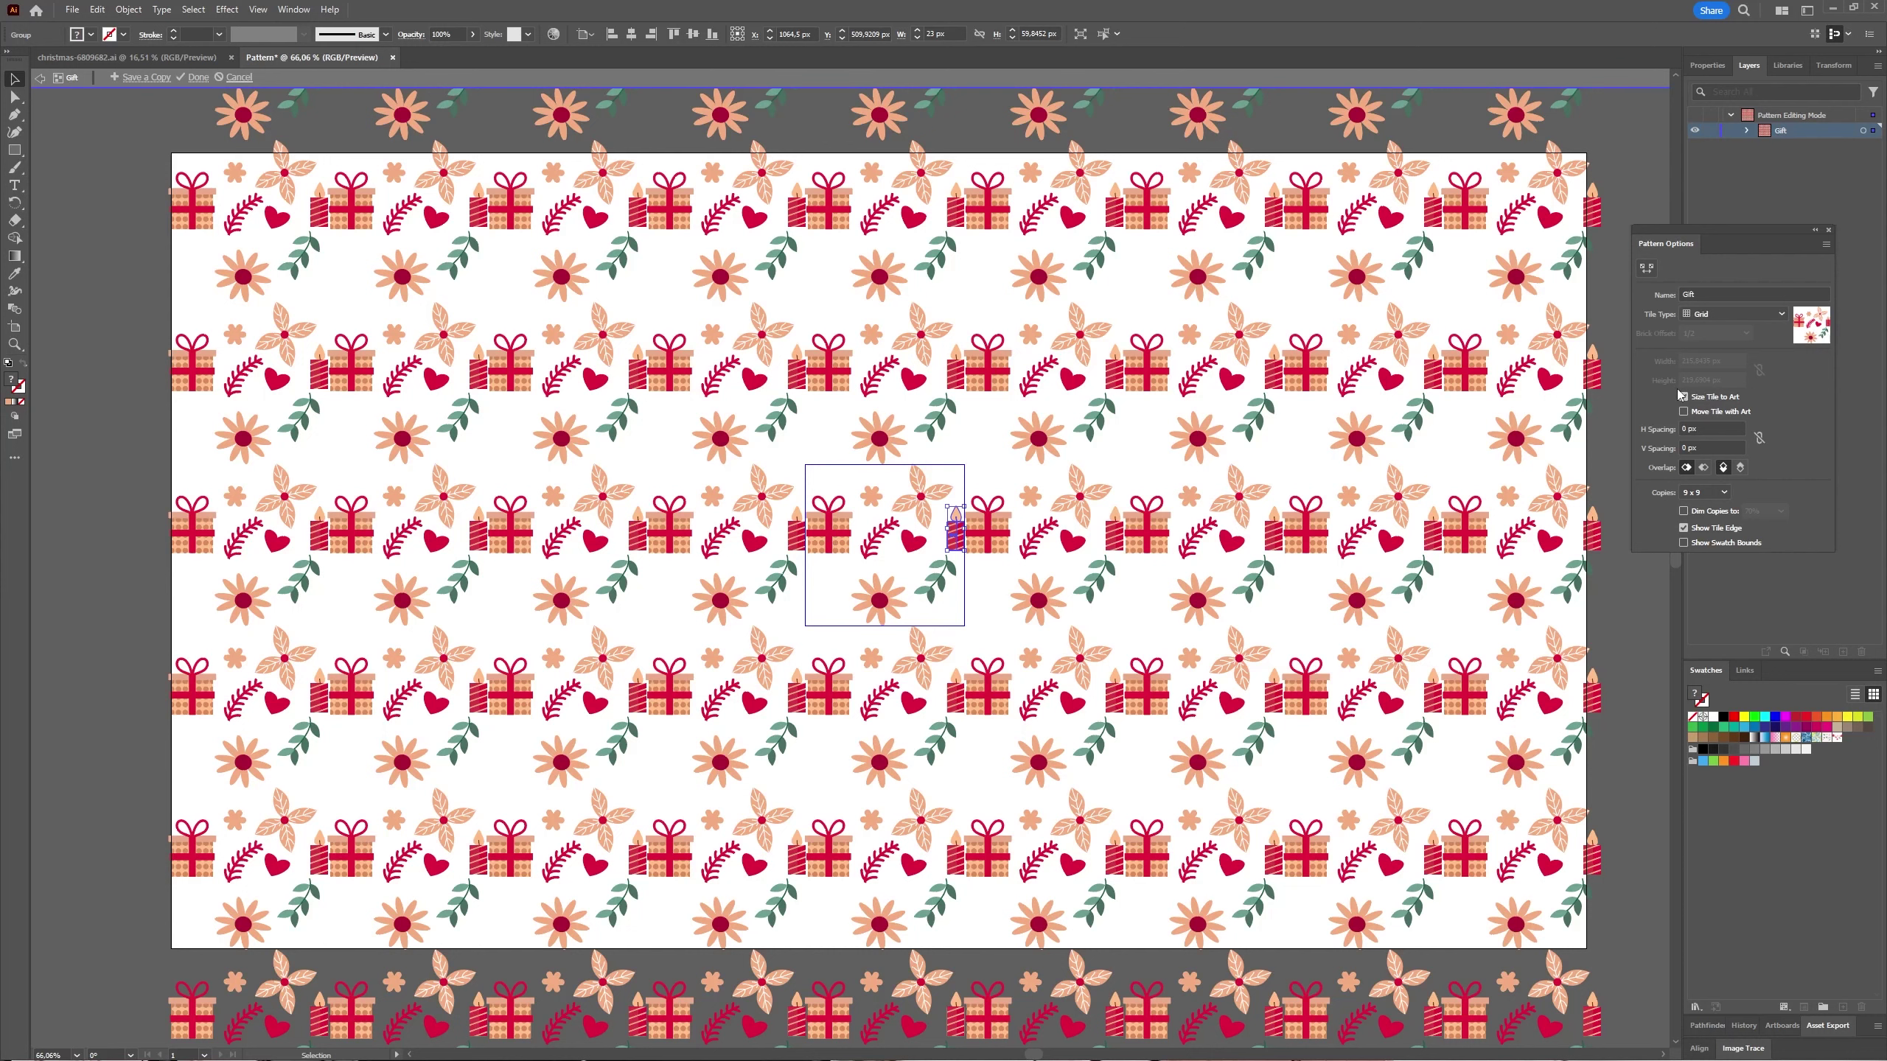
click(1686, 430)
text(1)
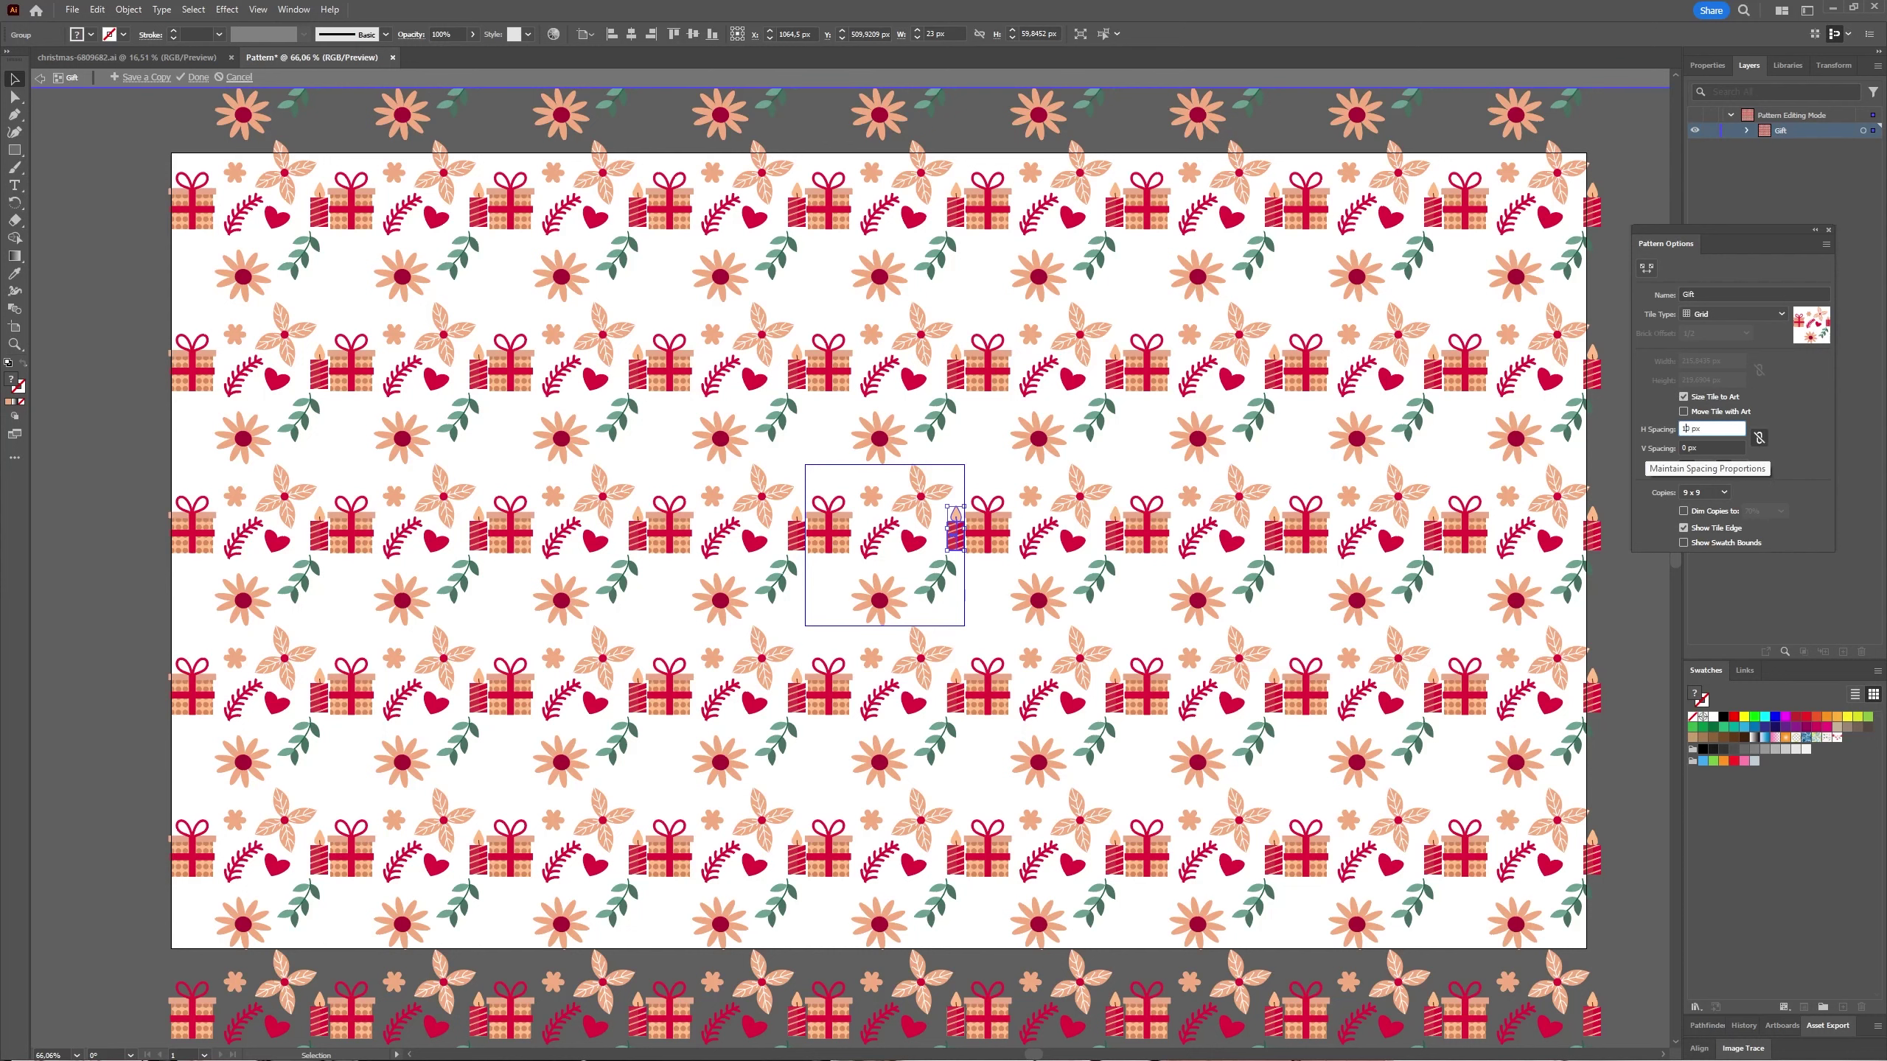
key(Return)
drag(884, 604, 867, 596)
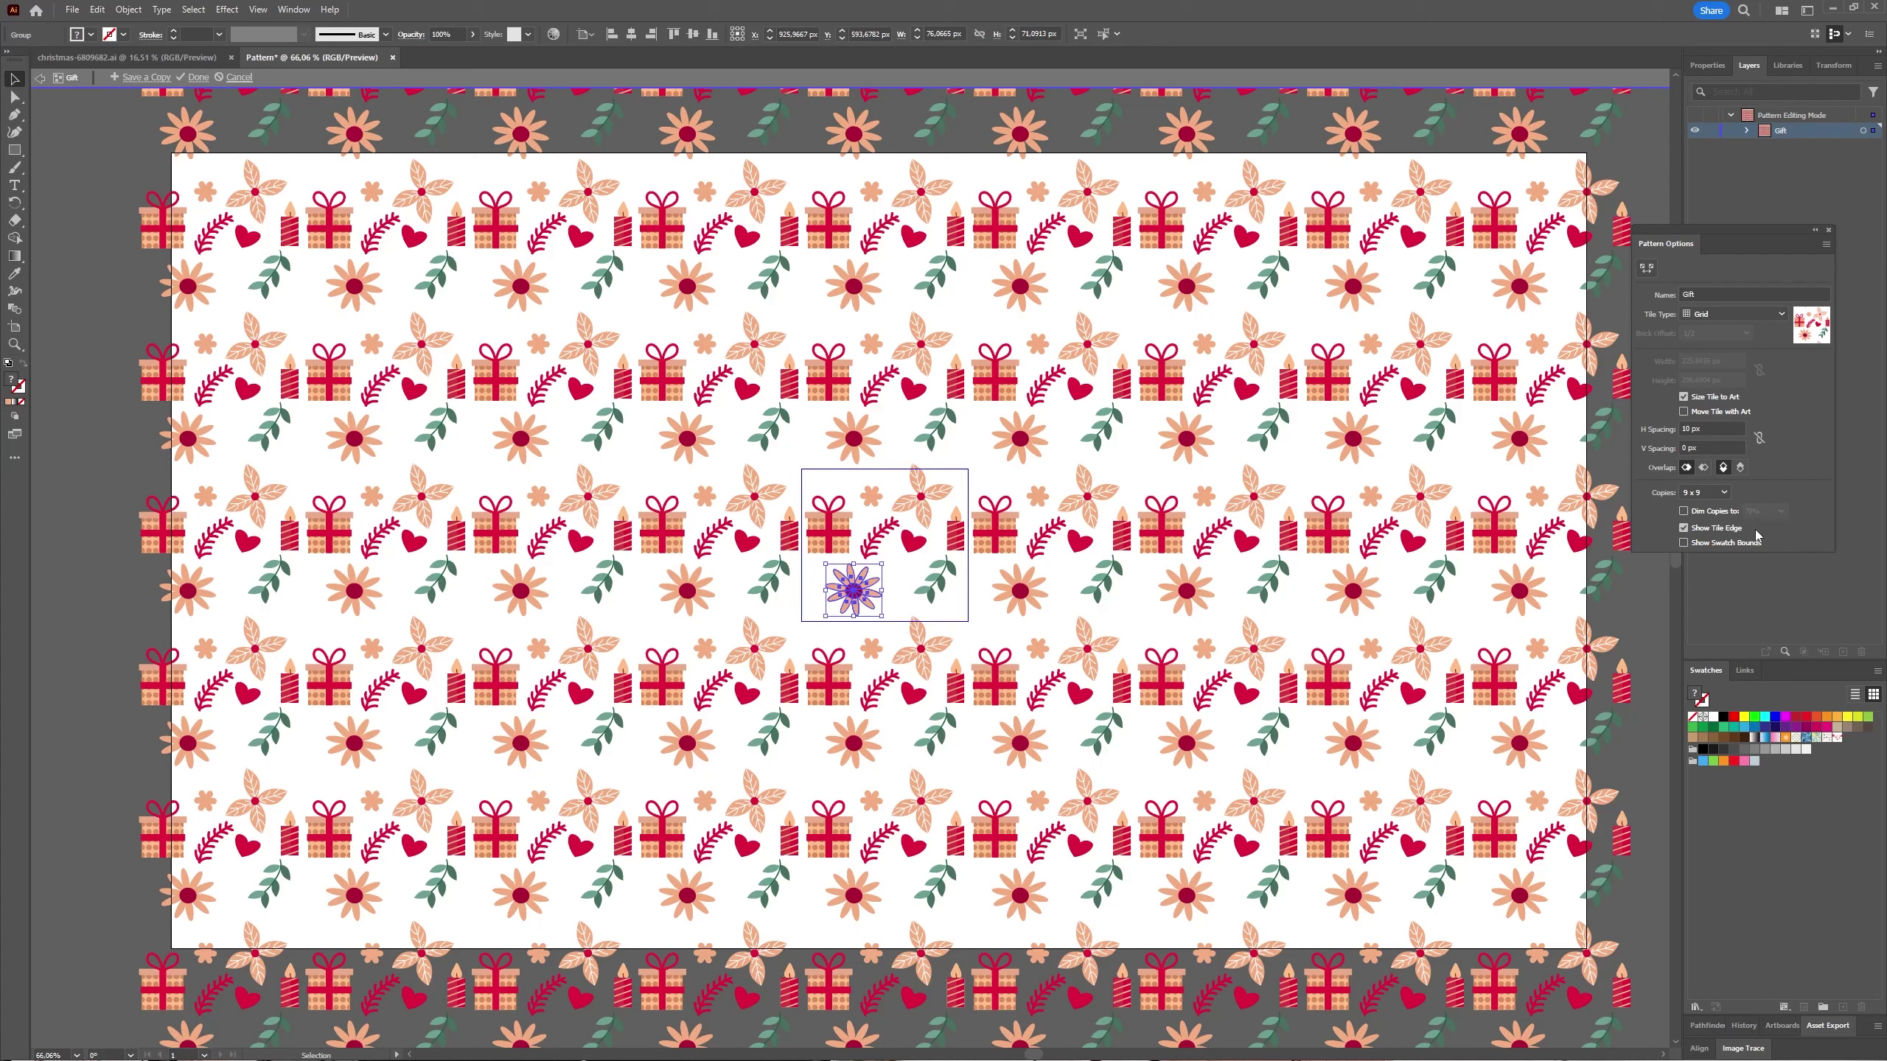
click(1684, 514)
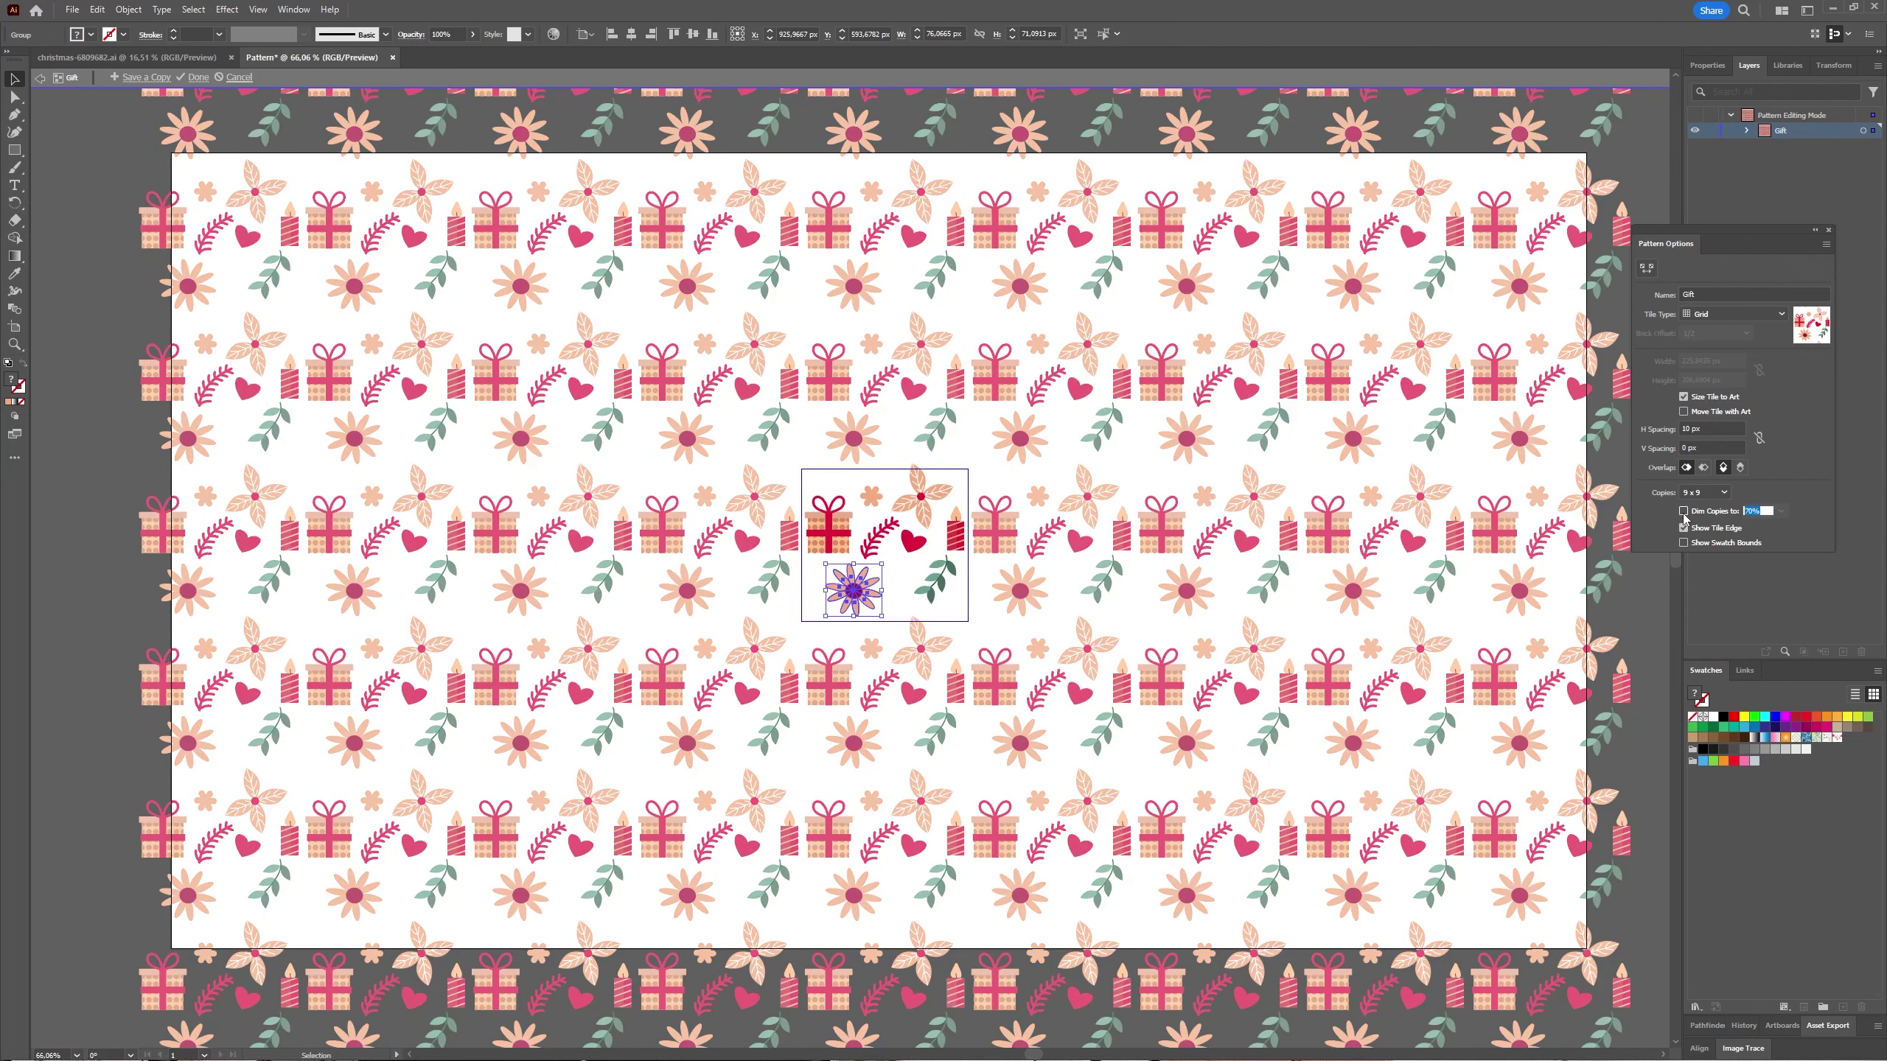
click(1782, 513)
click(1817, 595)
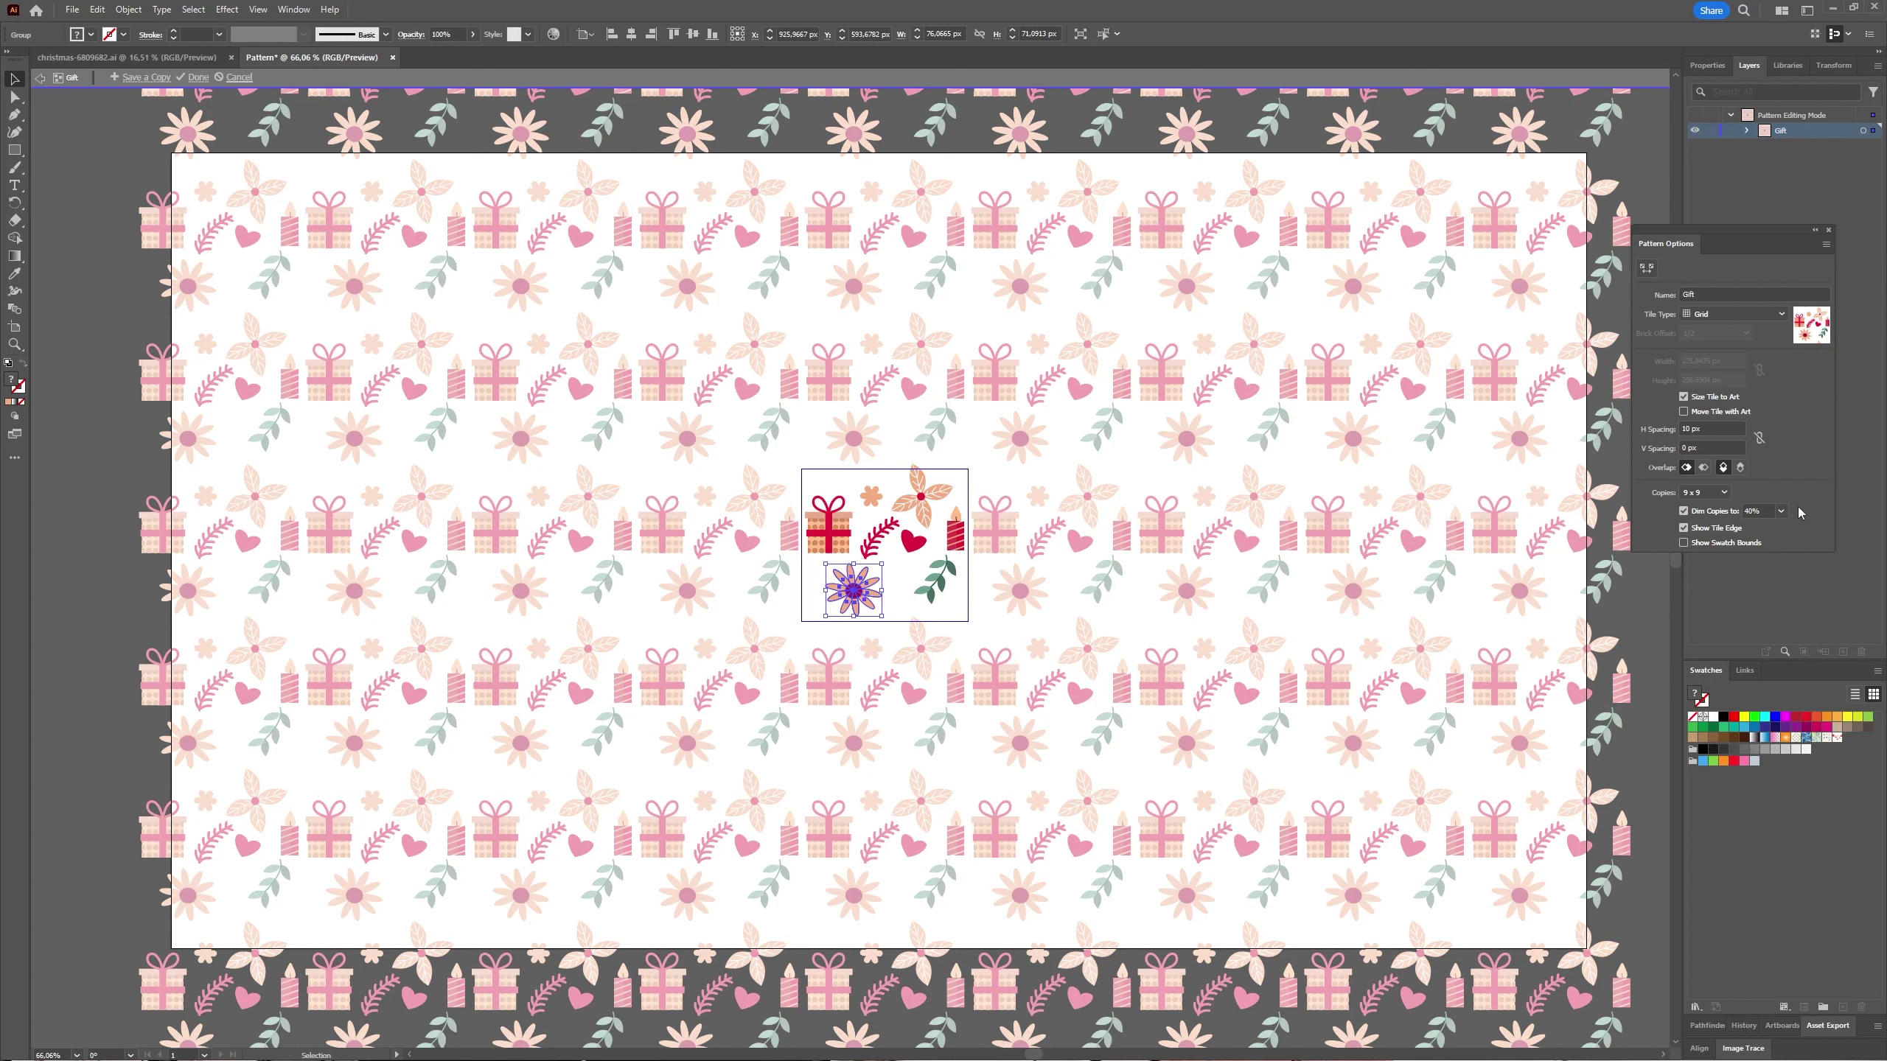
click(1684, 511)
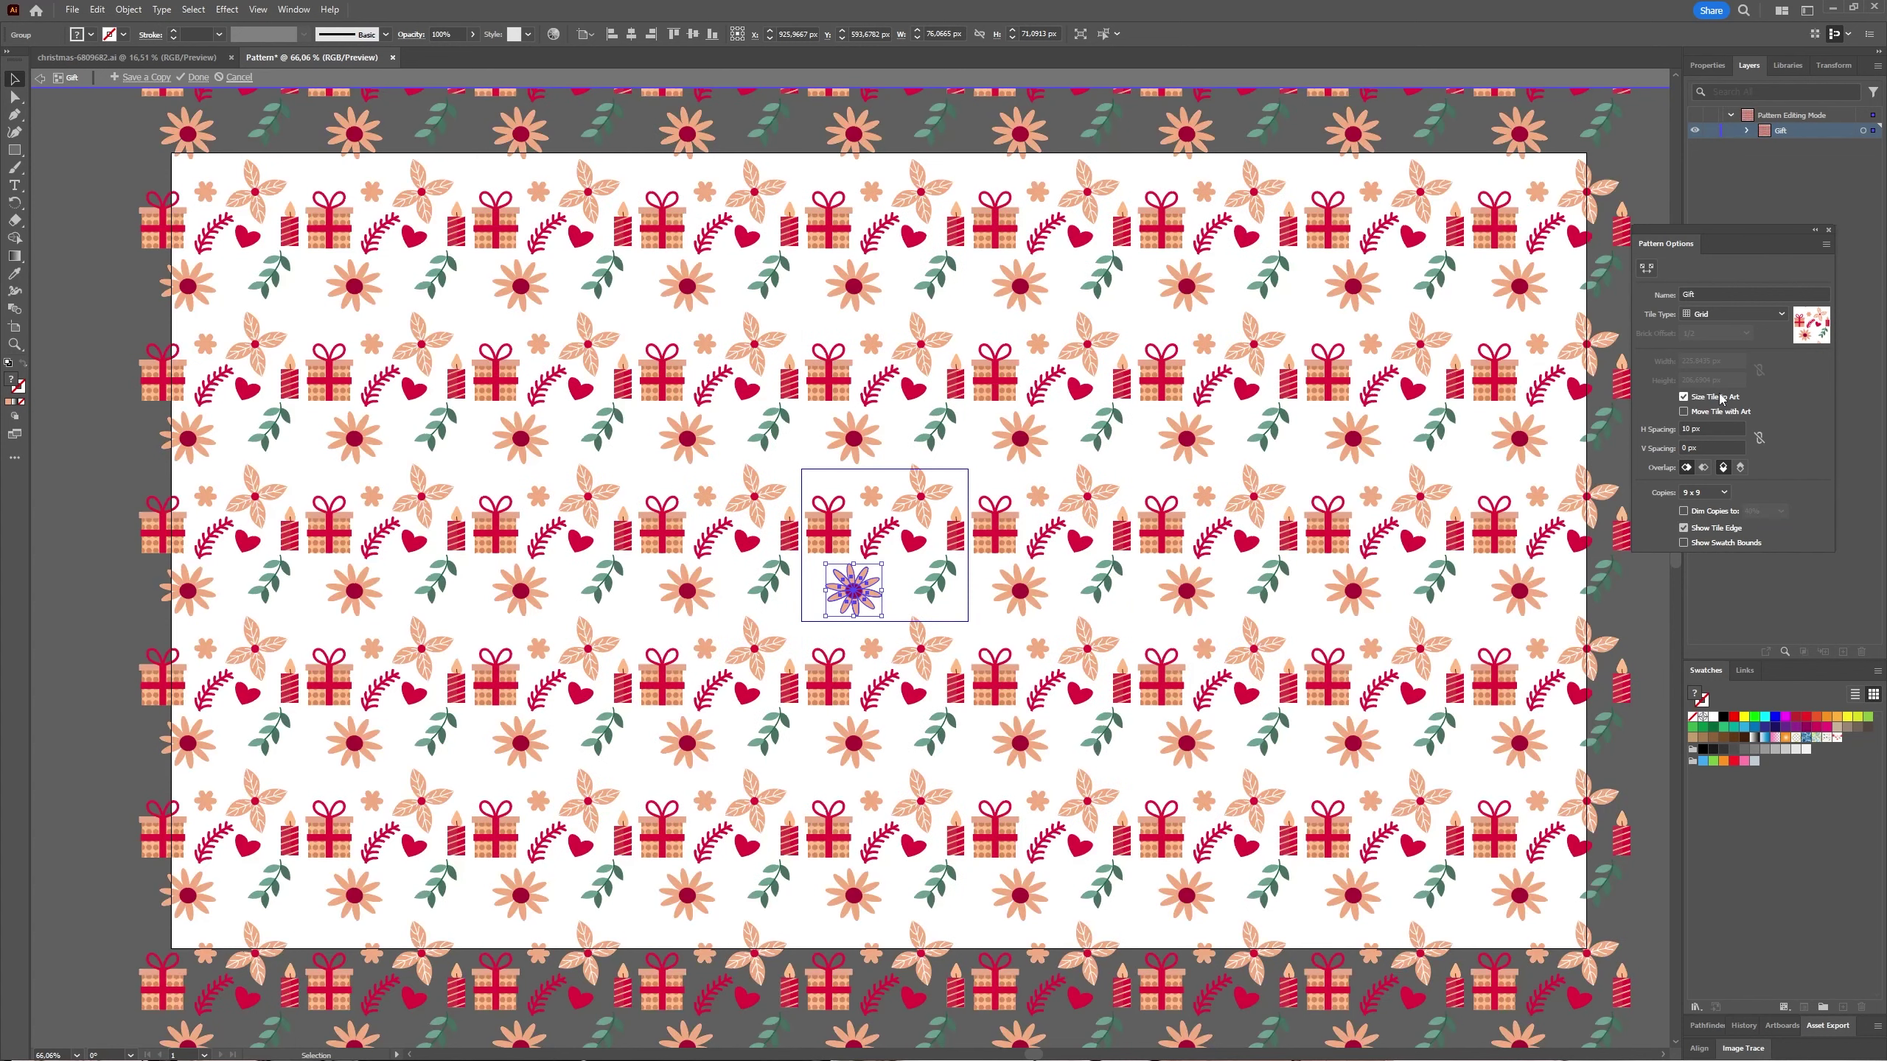
click(1714, 315)
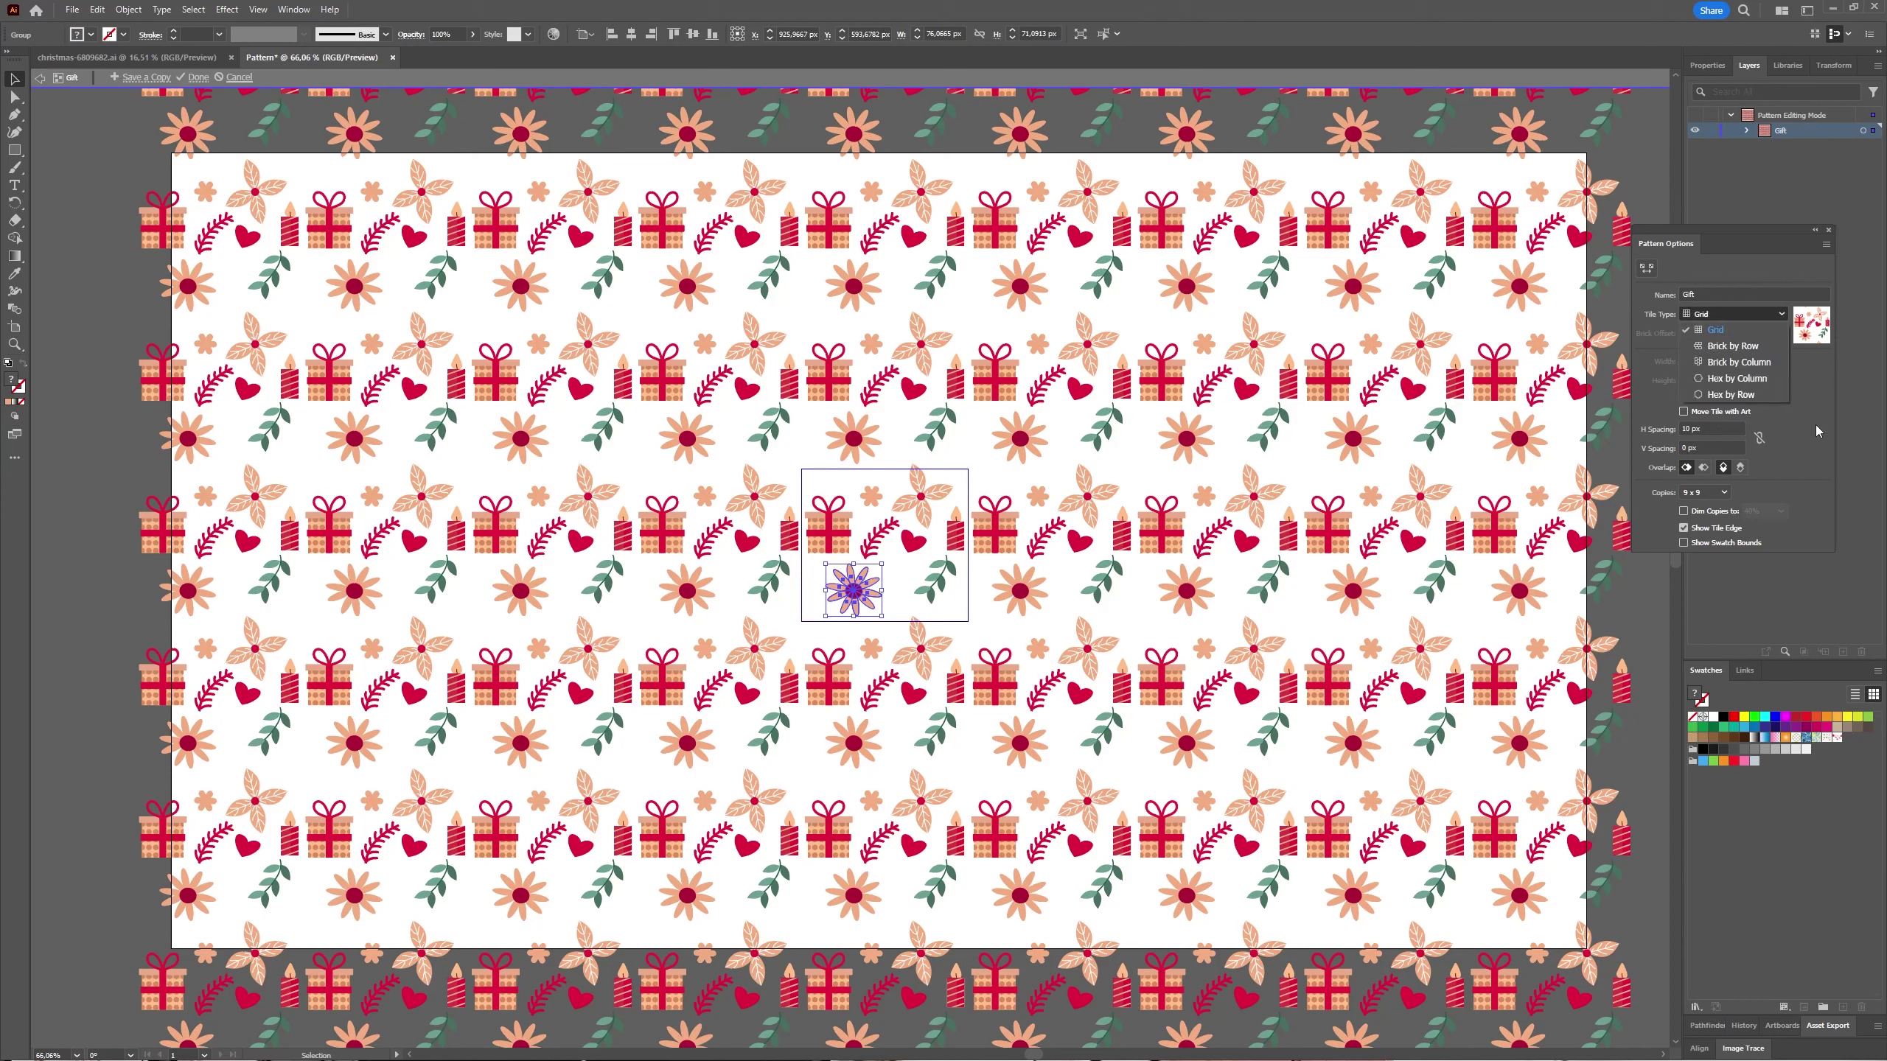
click(1795, 413)
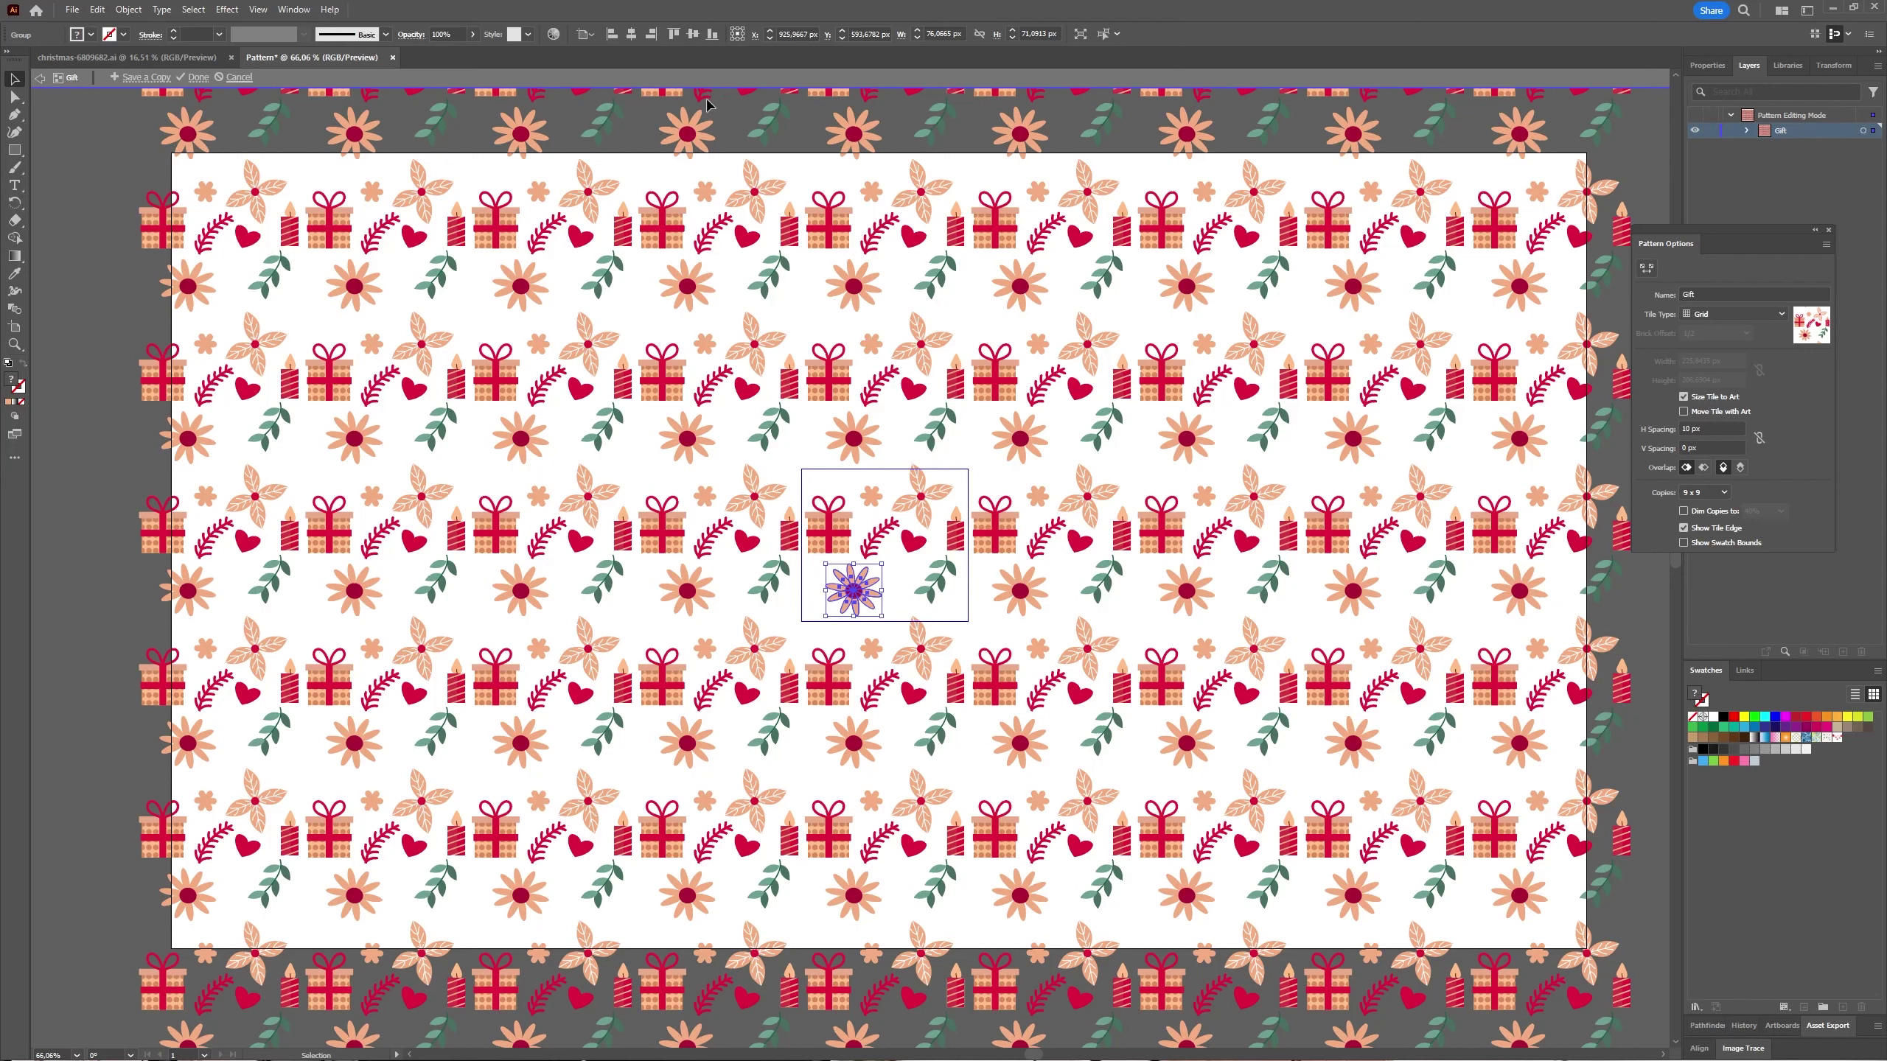
Exit pattern editing, hide the Vector layer and add a new top layer.
click(196, 78)
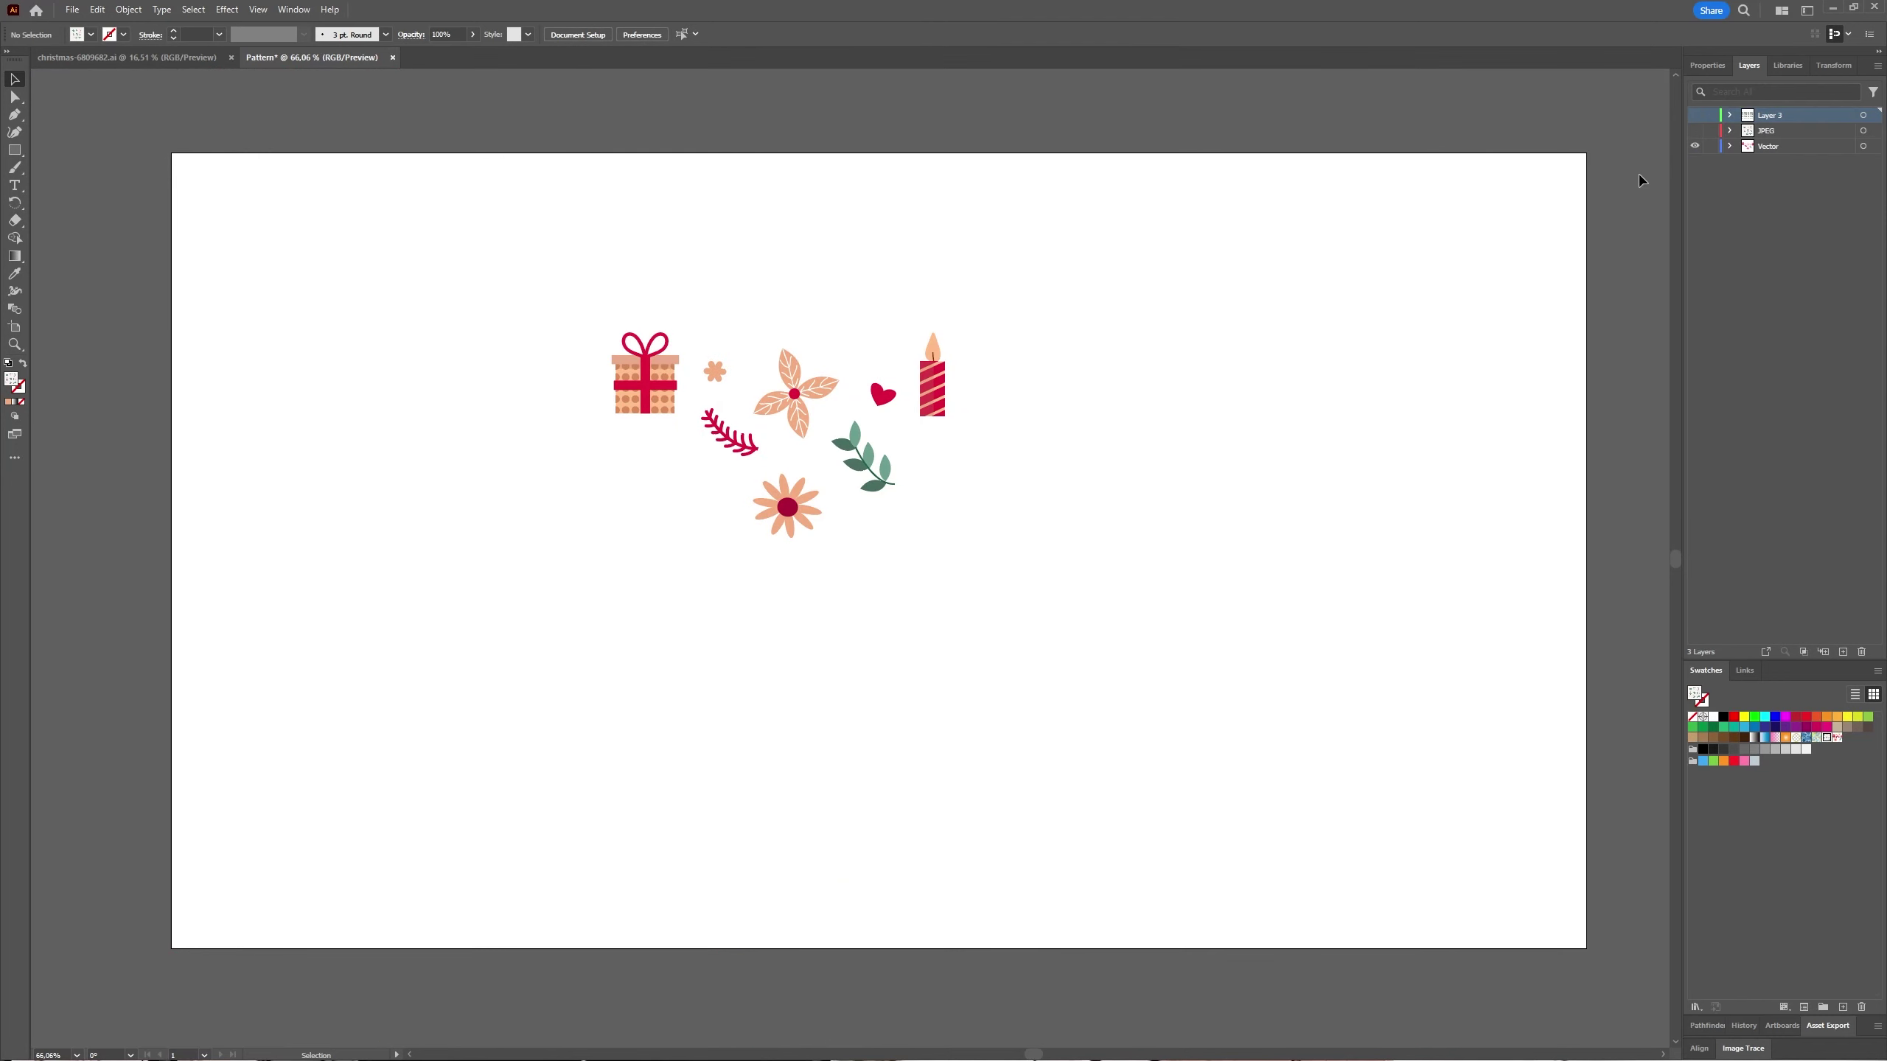
click(1694, 146)
key(ctrl+y)
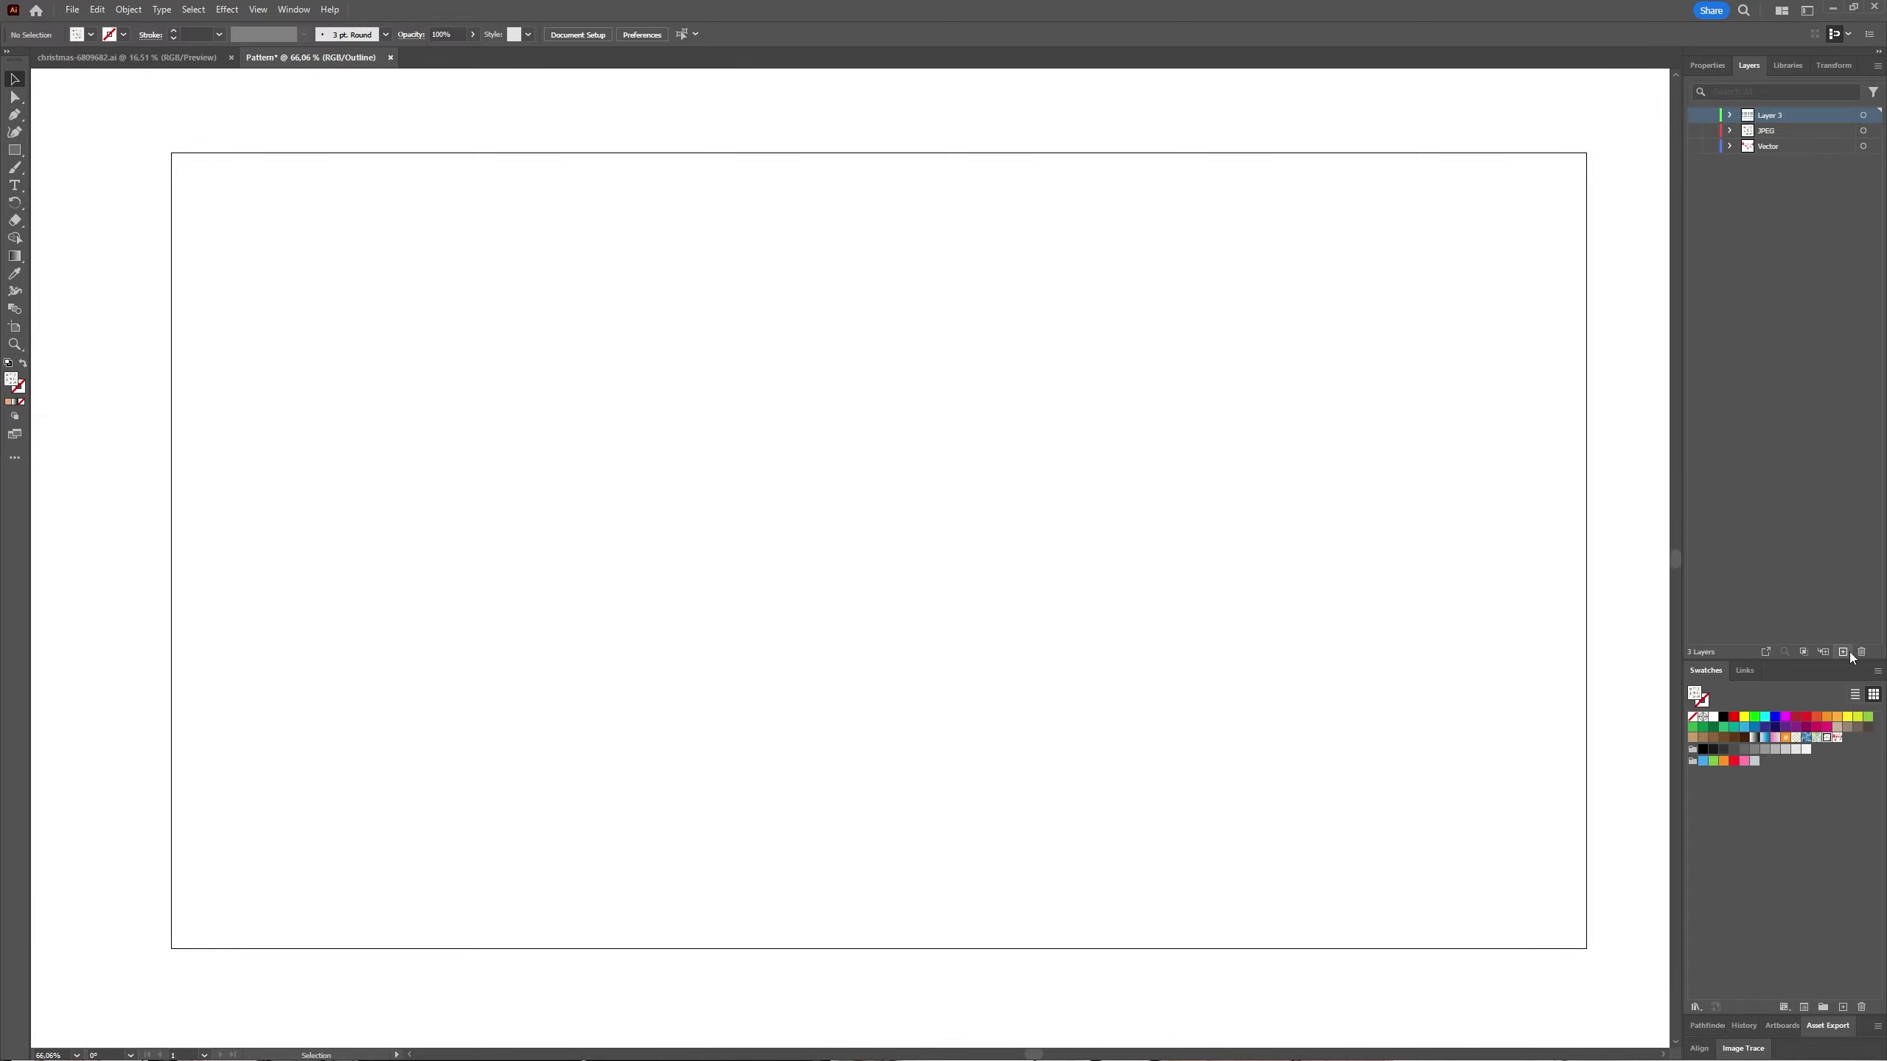
click(1843, 652)
key(ctrl+y)
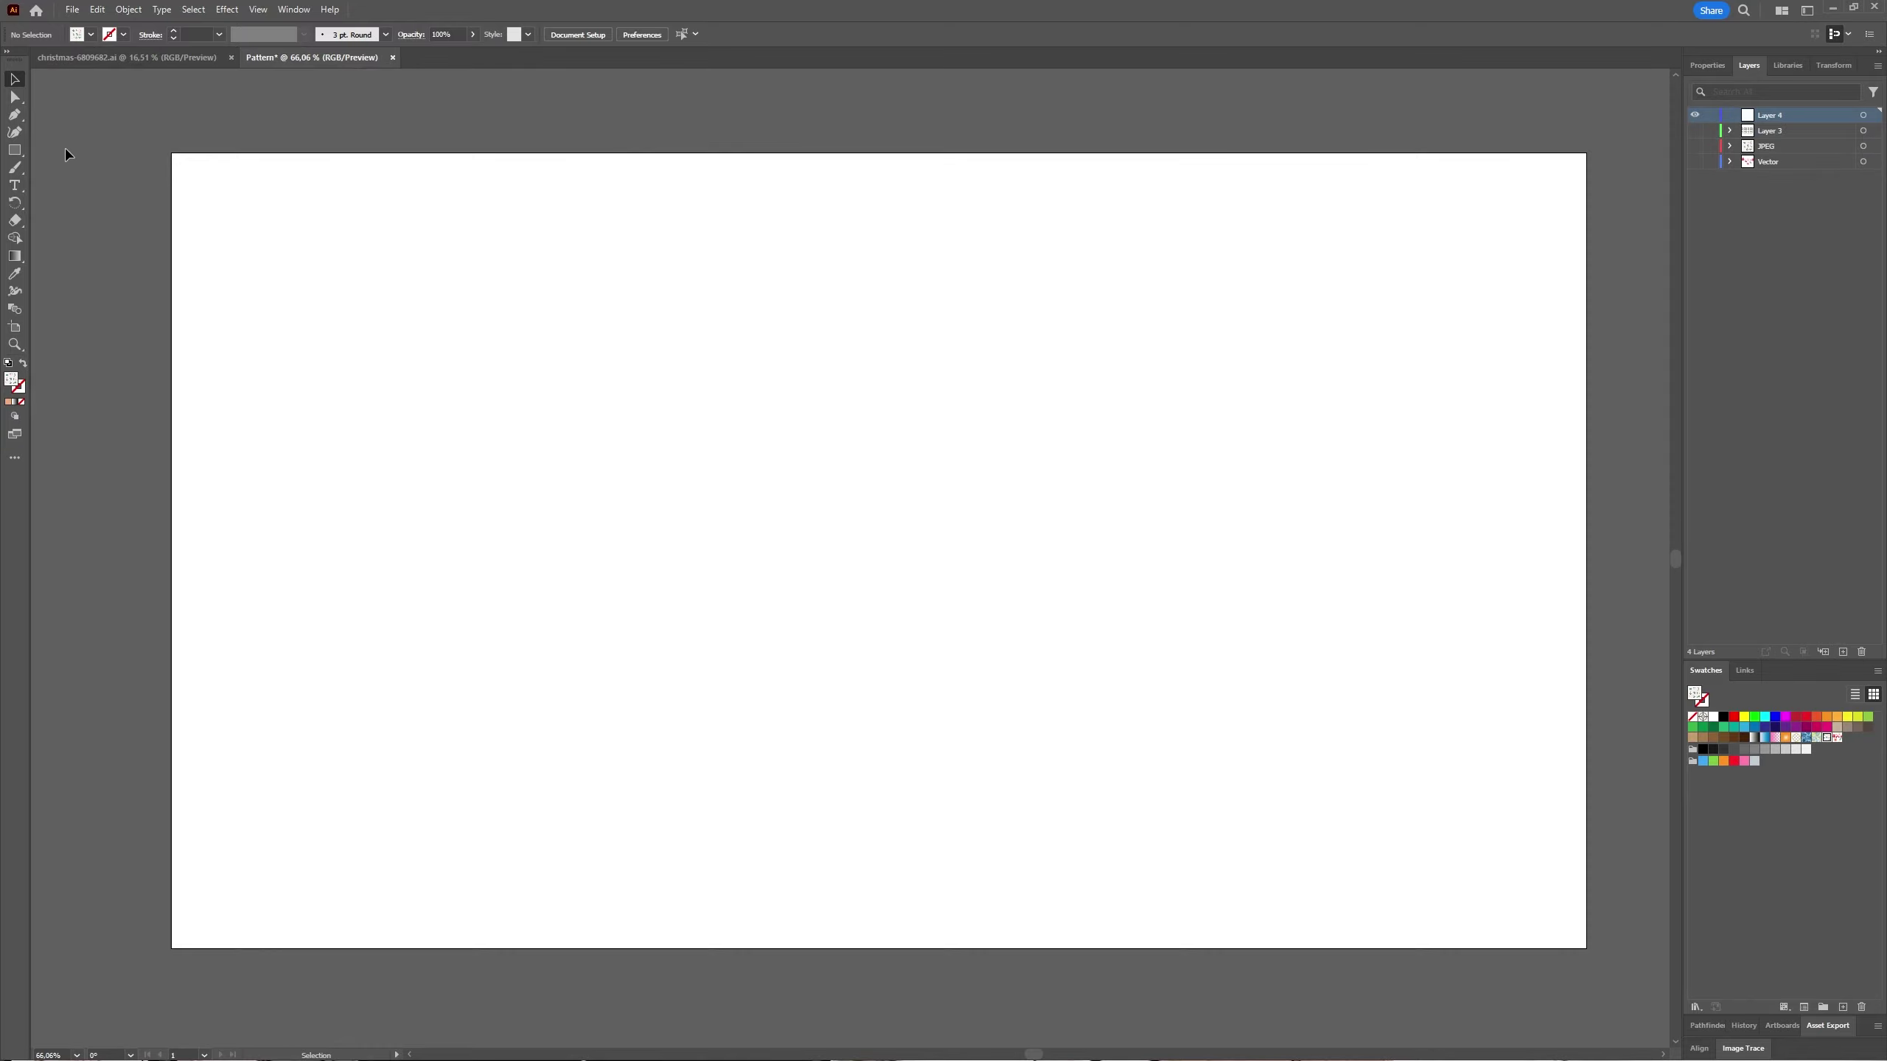
Draw a Gift-pattern-filled rectangle covering the 1920 x 1080 artboard, then deselect it.
click(15, 151)
click(1838, 740)
drag(173, 154, 1586, 948)
click(14, 79)
click(1608, 435)
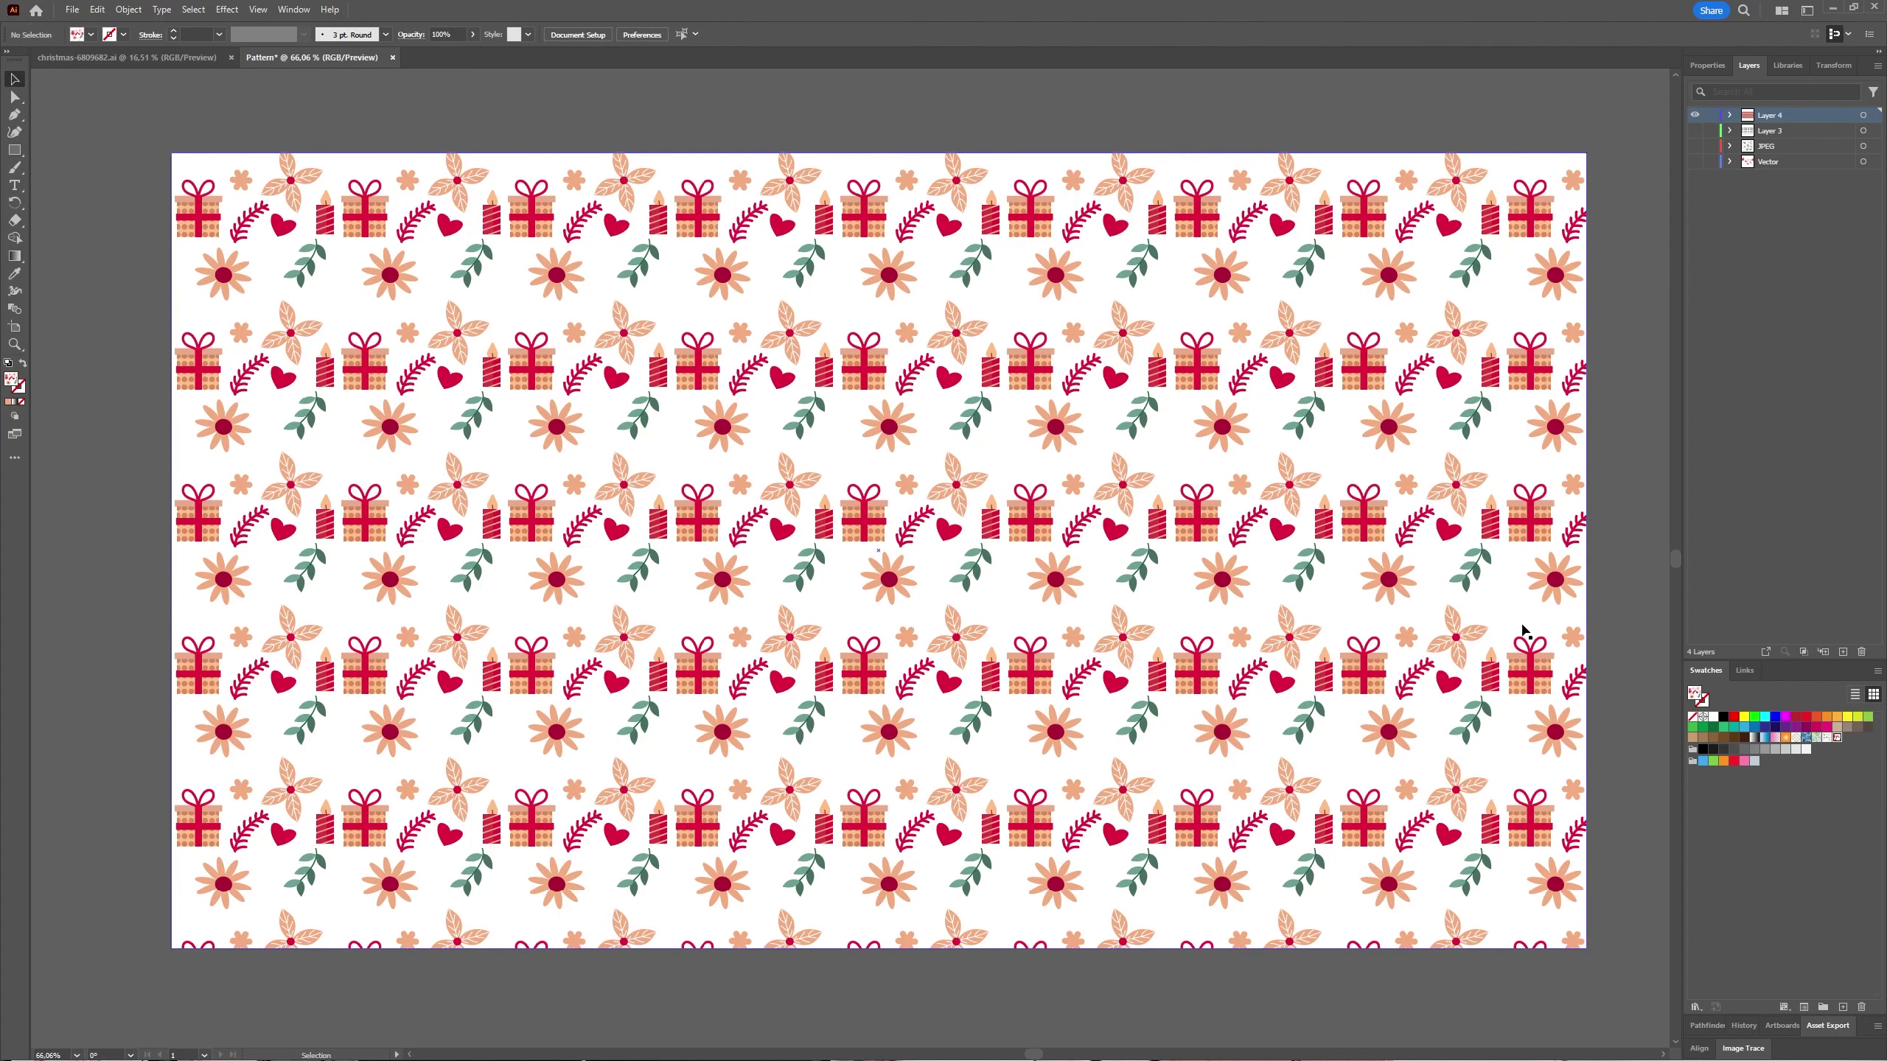
In the Gift pattern, move the gift up-right and rotate the leaf branch, then exit editing.
double_click(1837, 738)
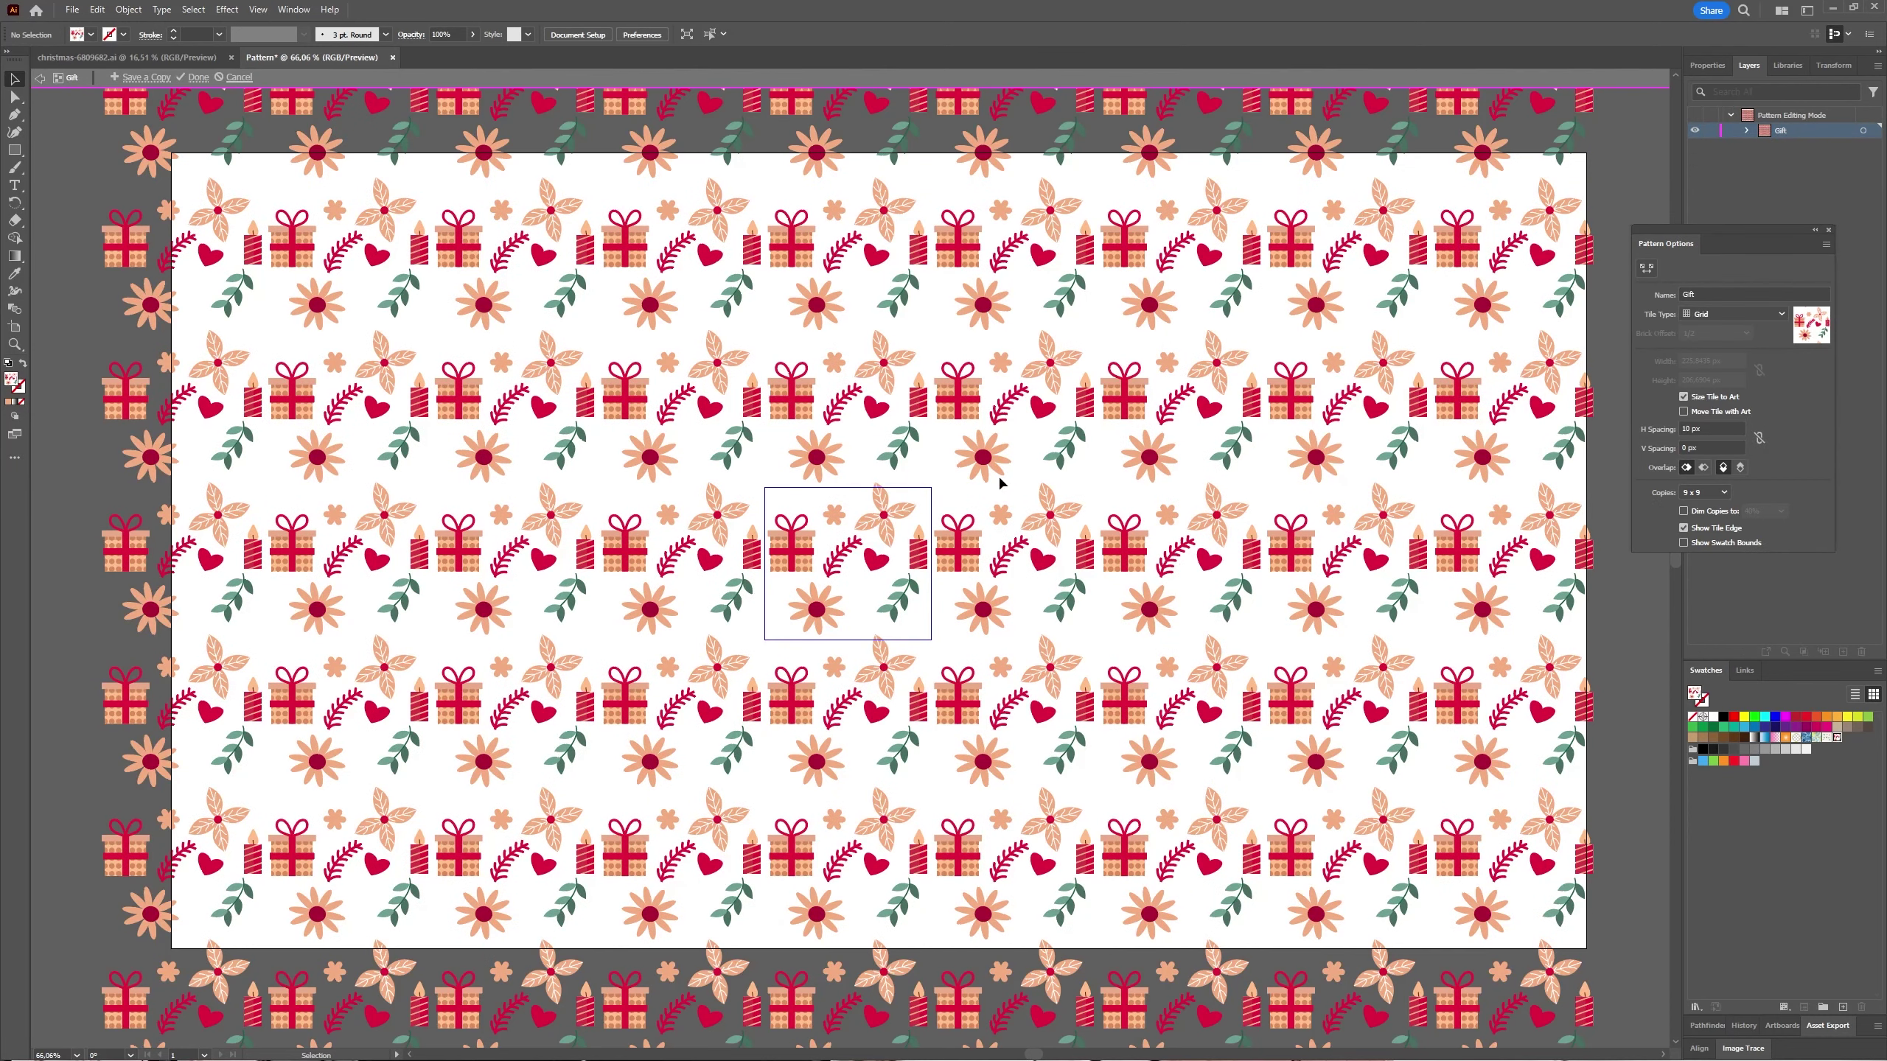
click(795, 537)
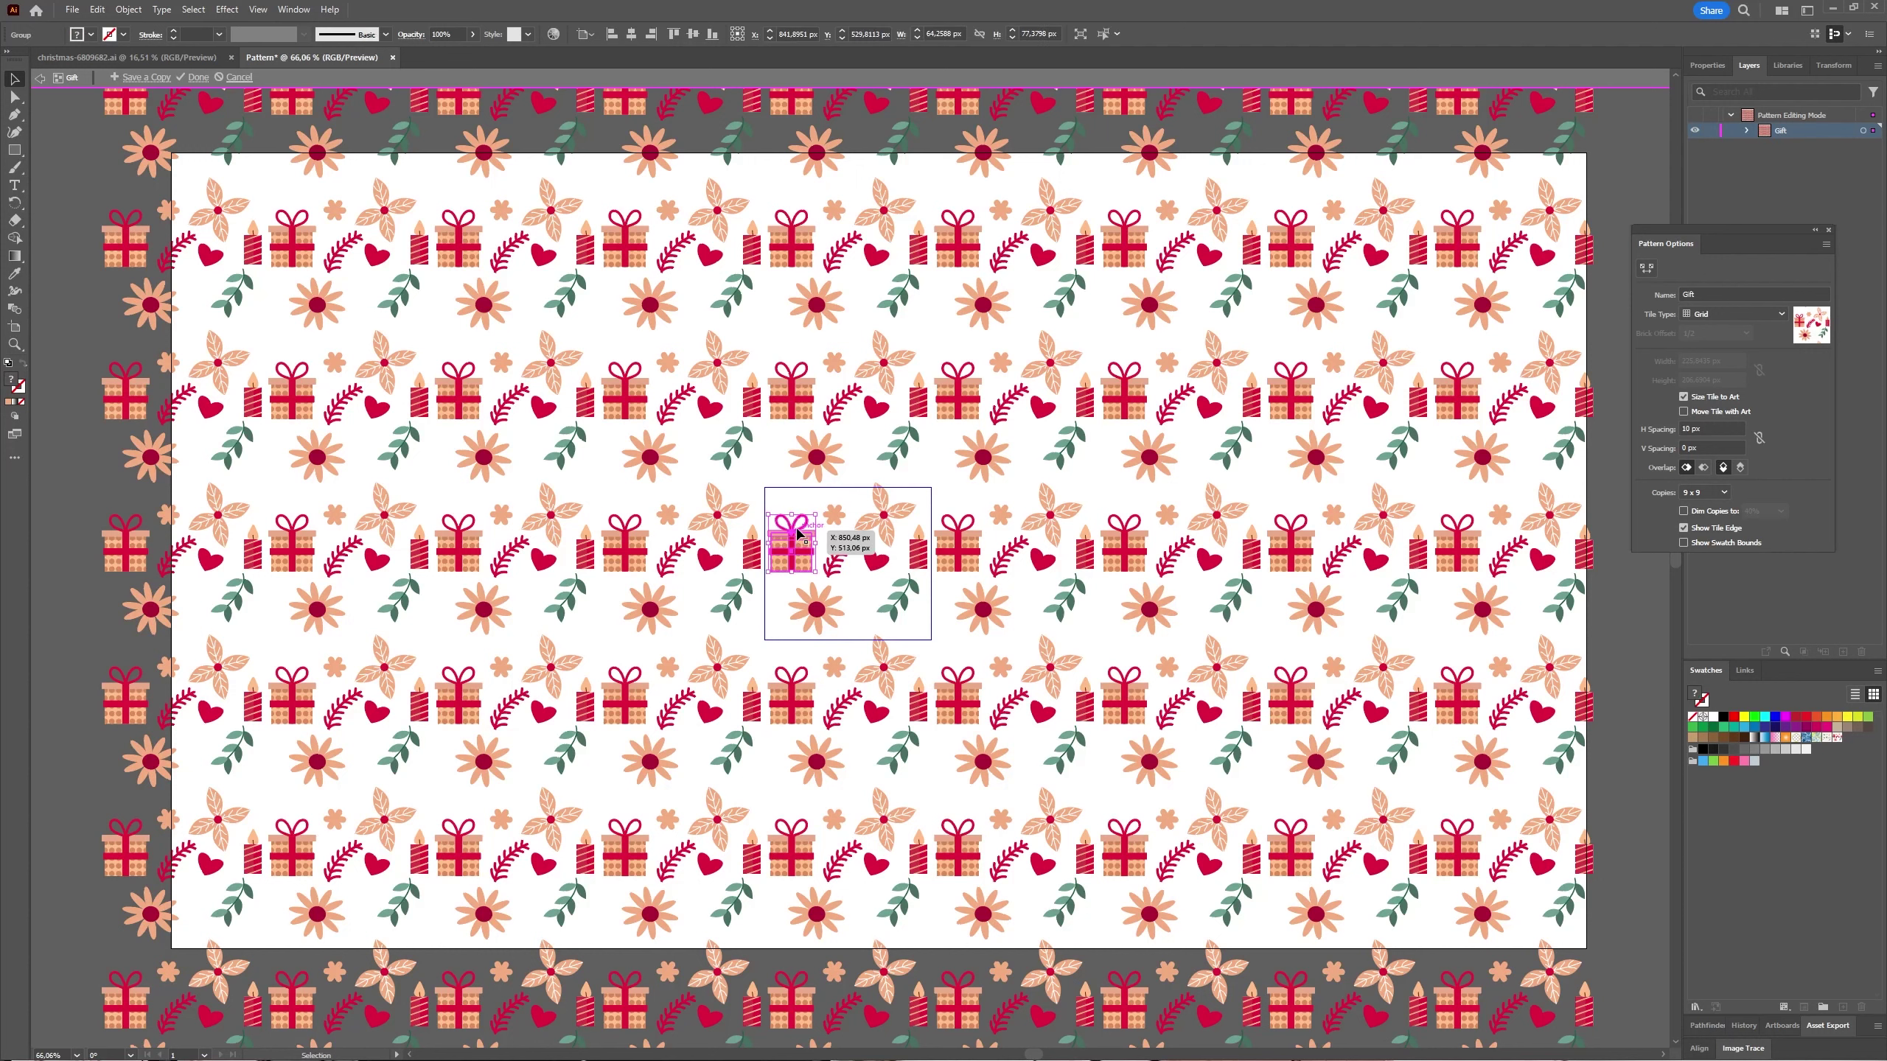
drag(796, 532, 890, 601)
click(843, 557)
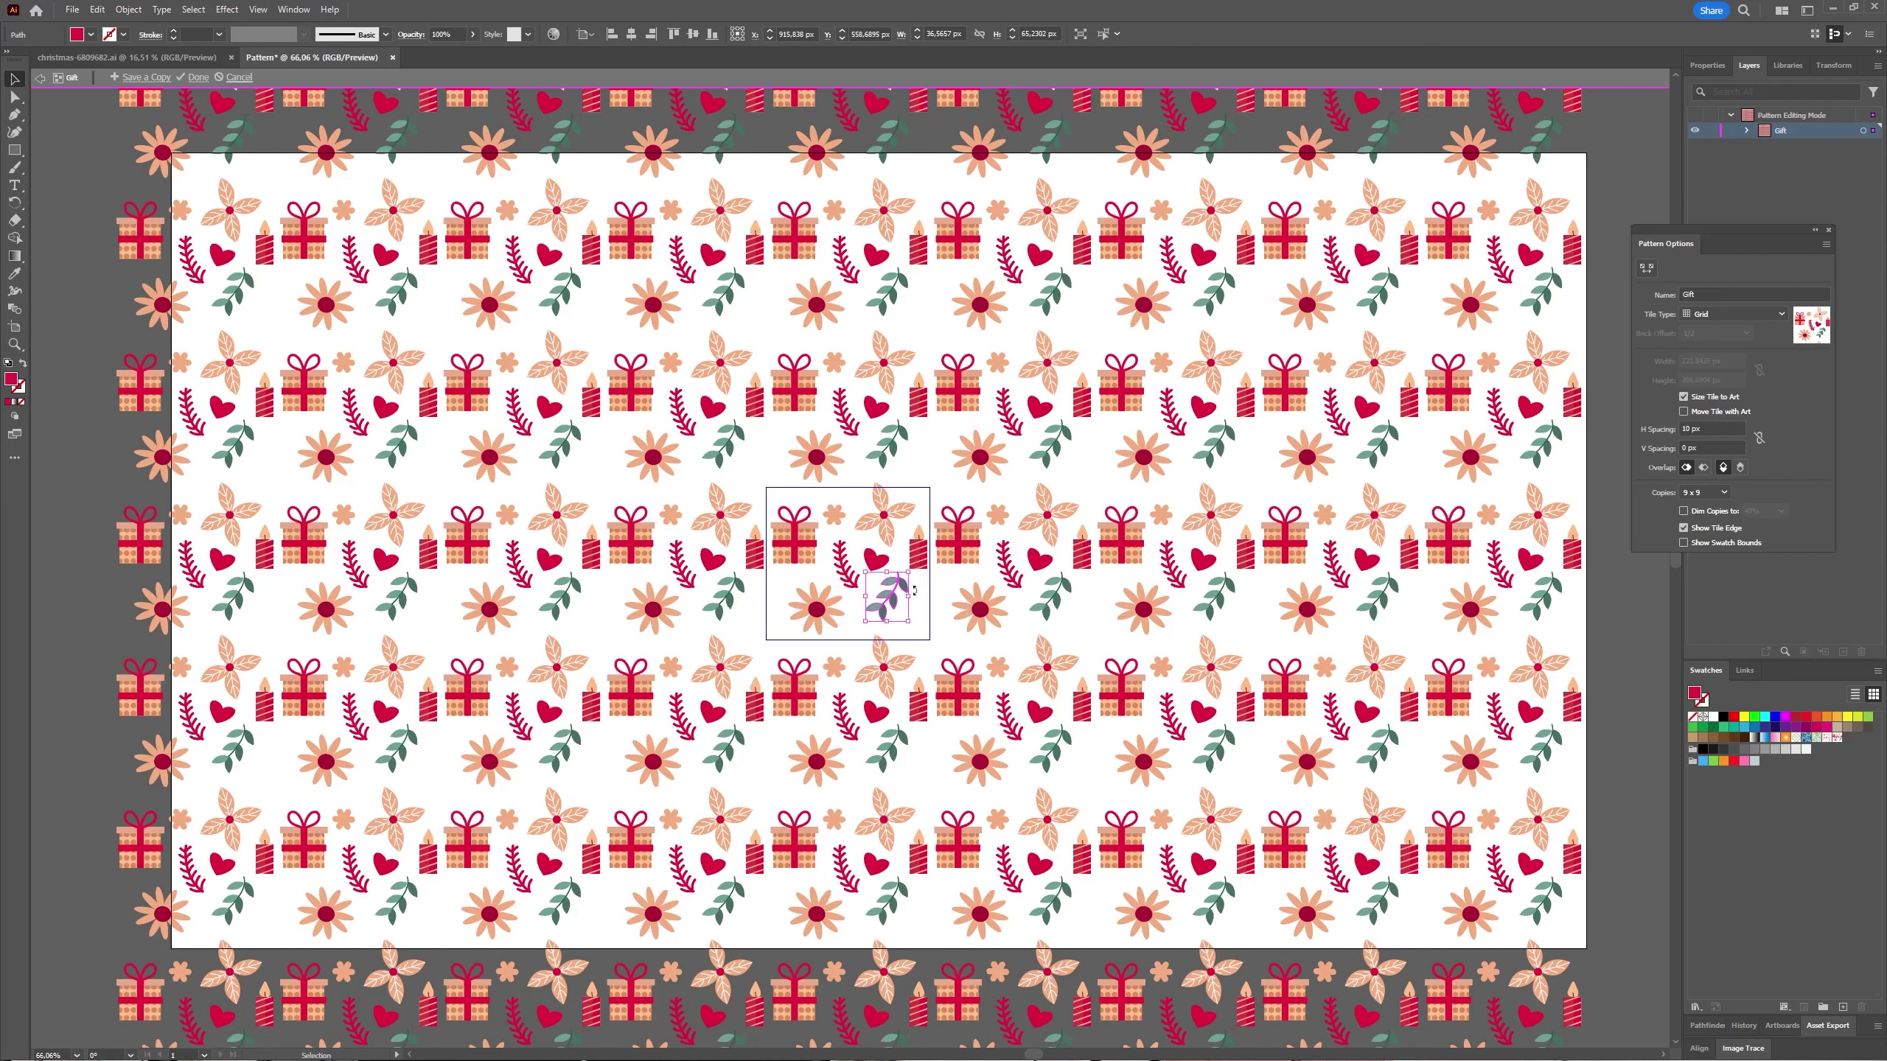
key(Escape)
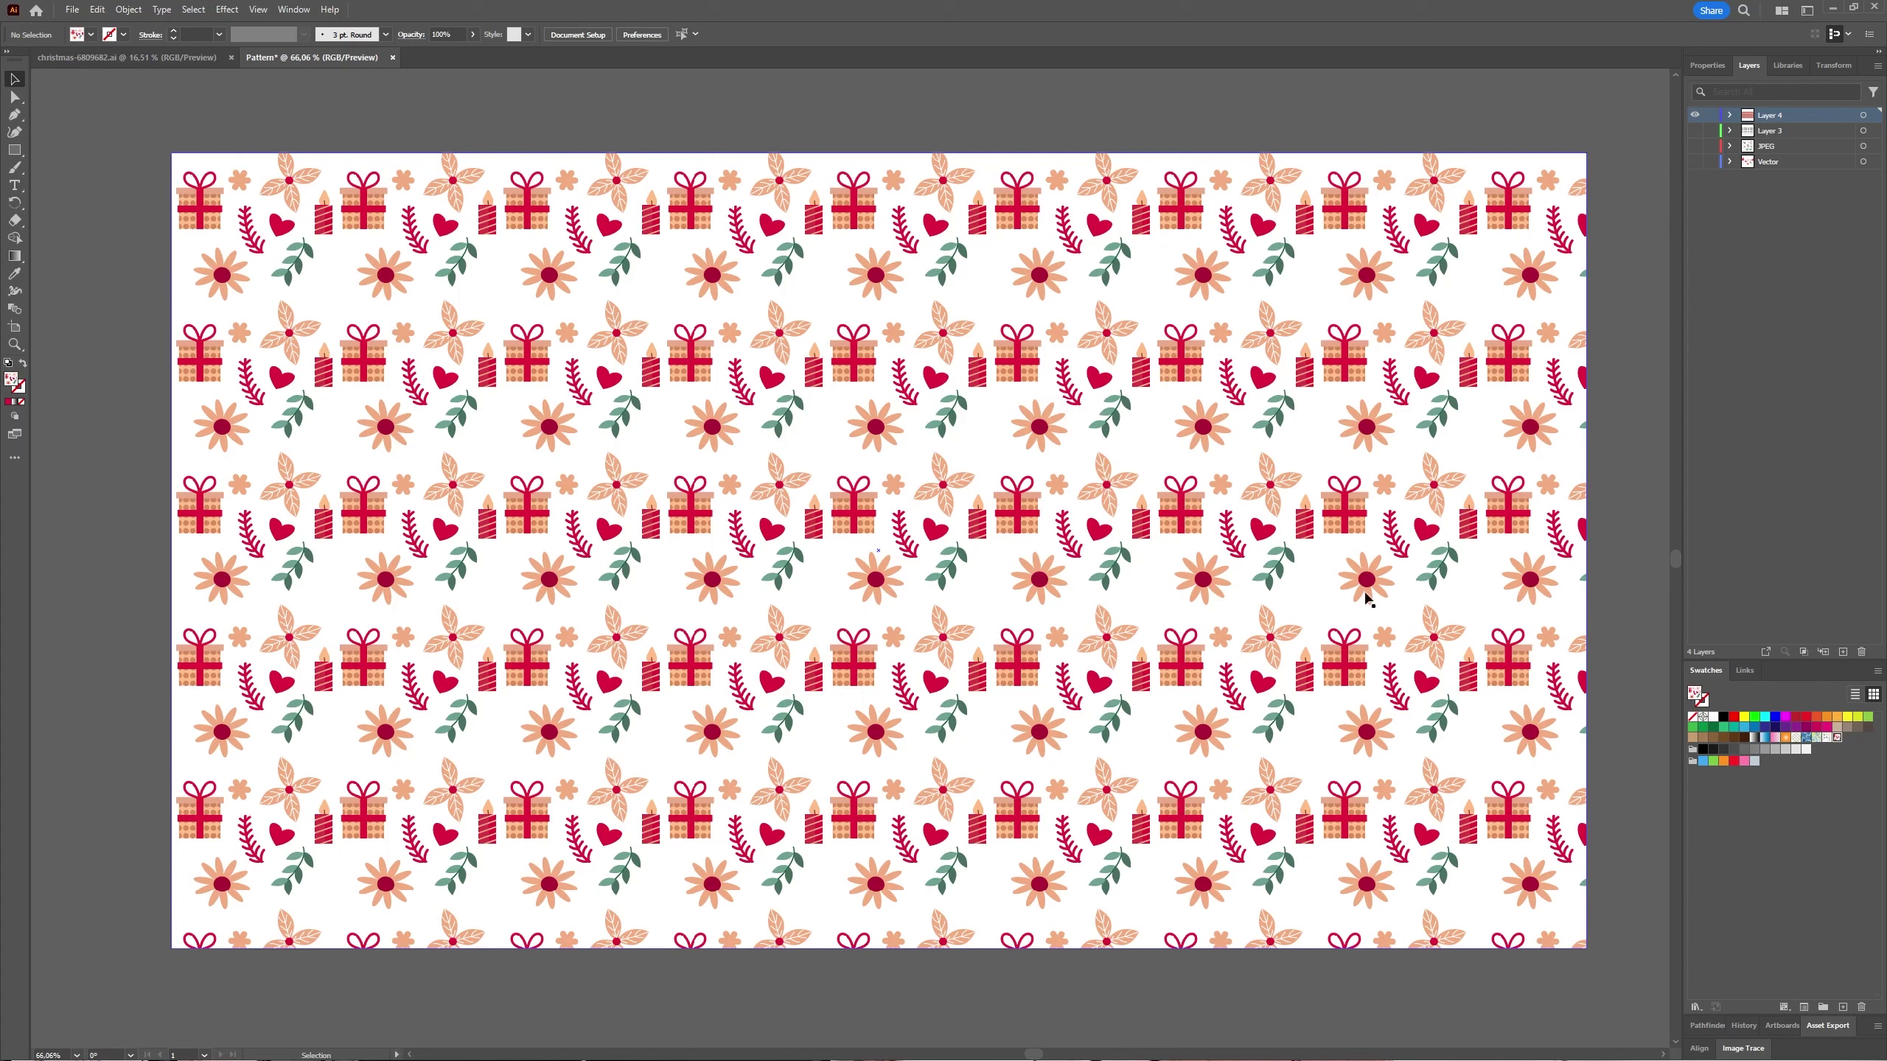
click(137, 8)
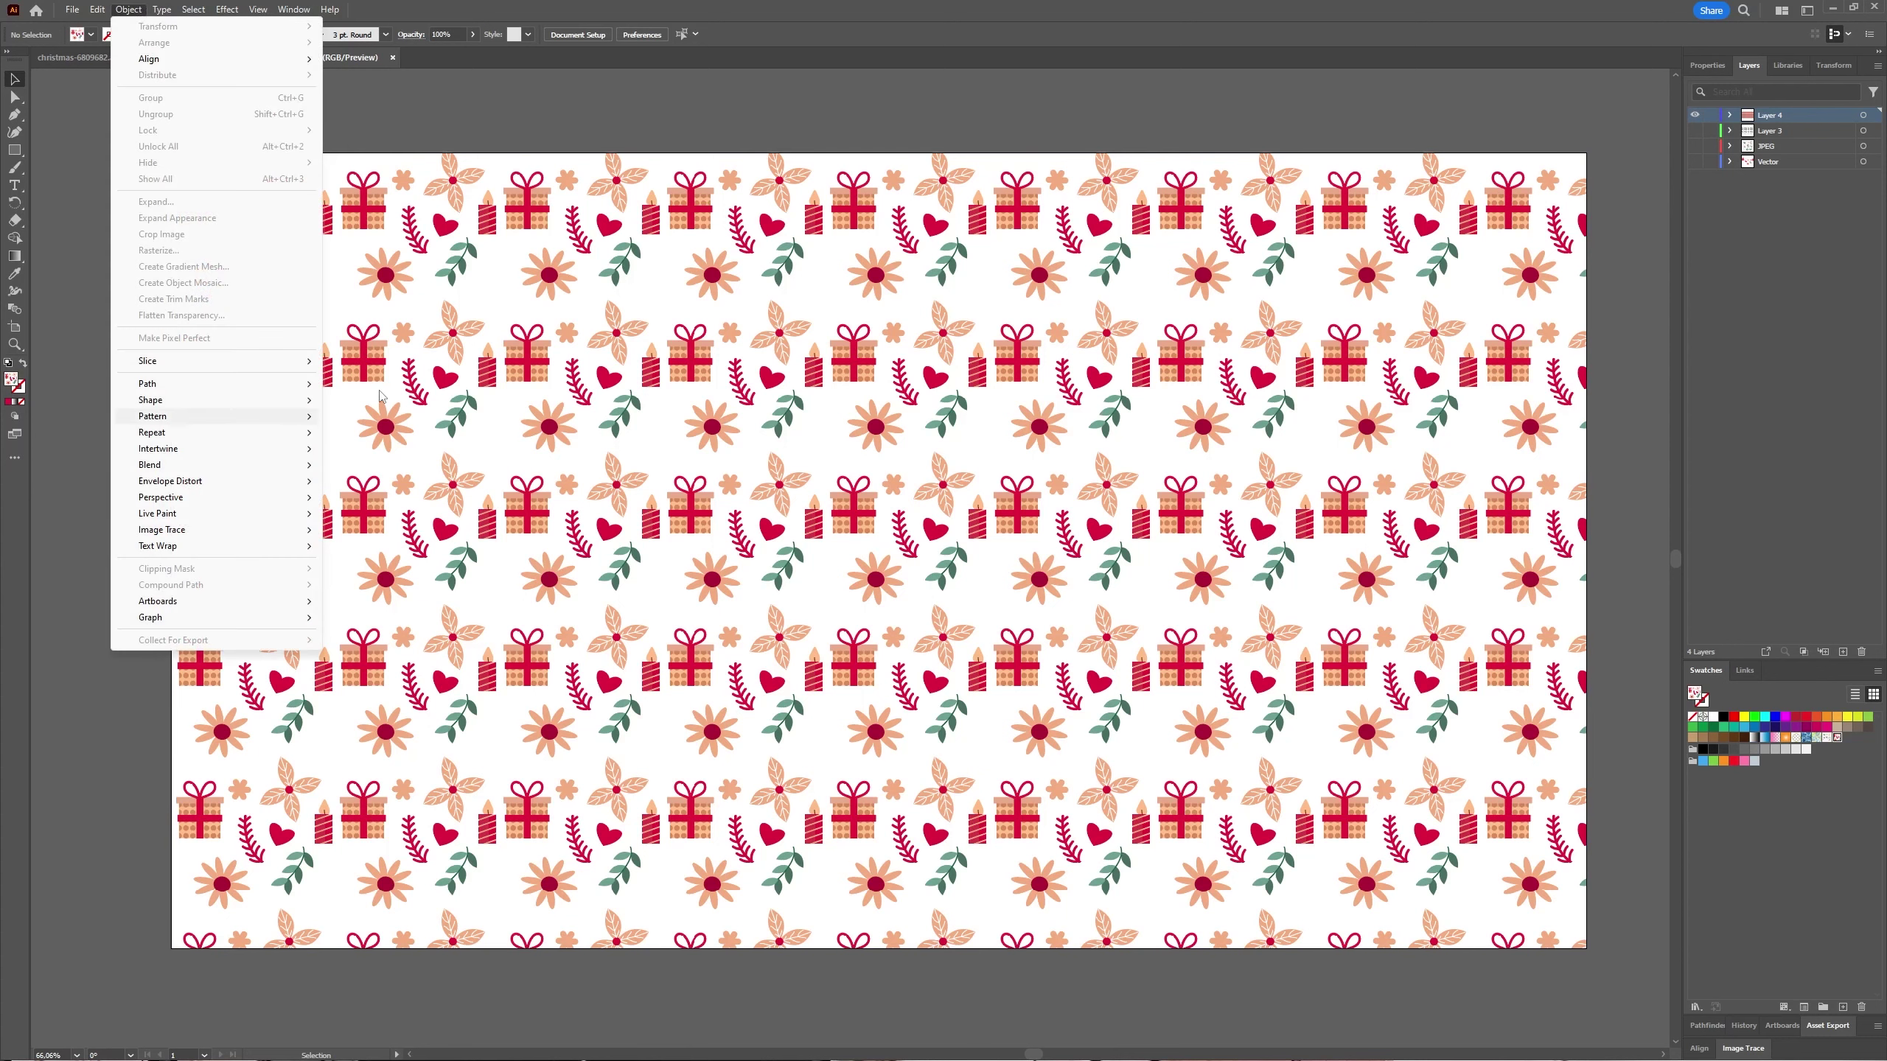
click(710, 116)
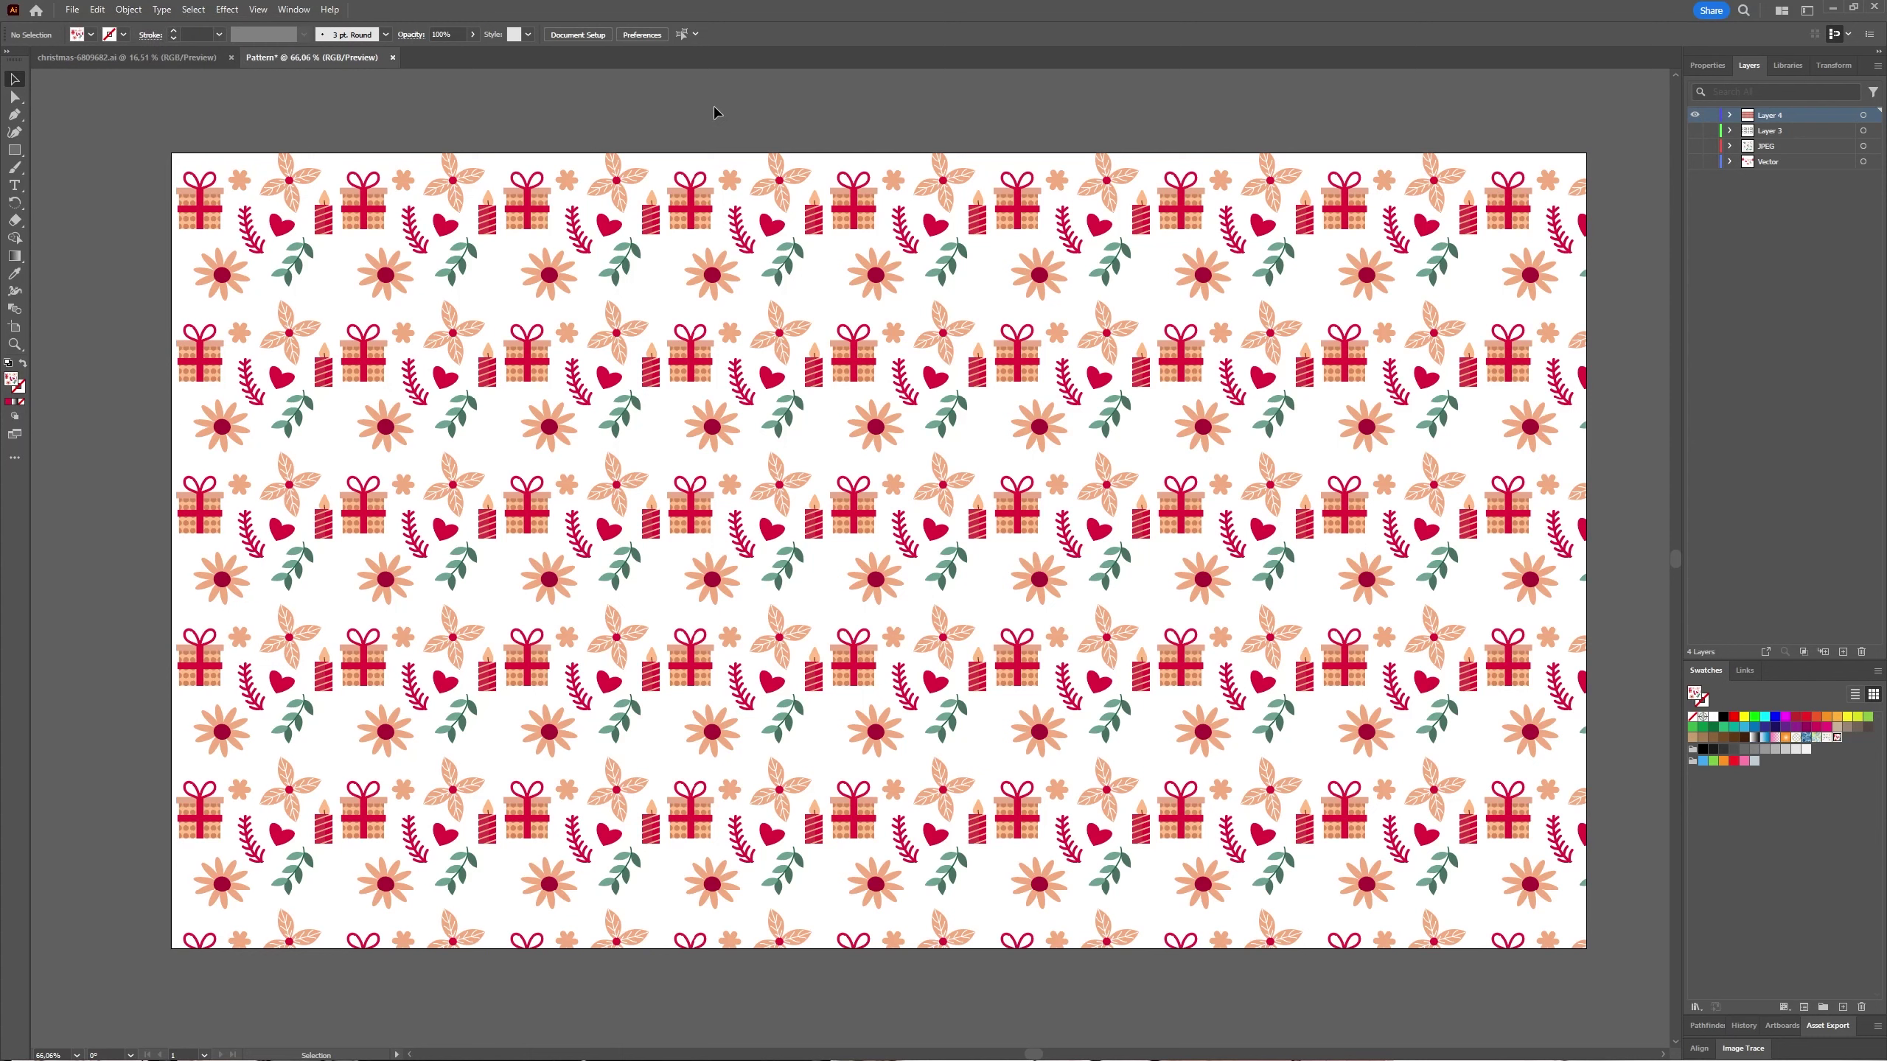